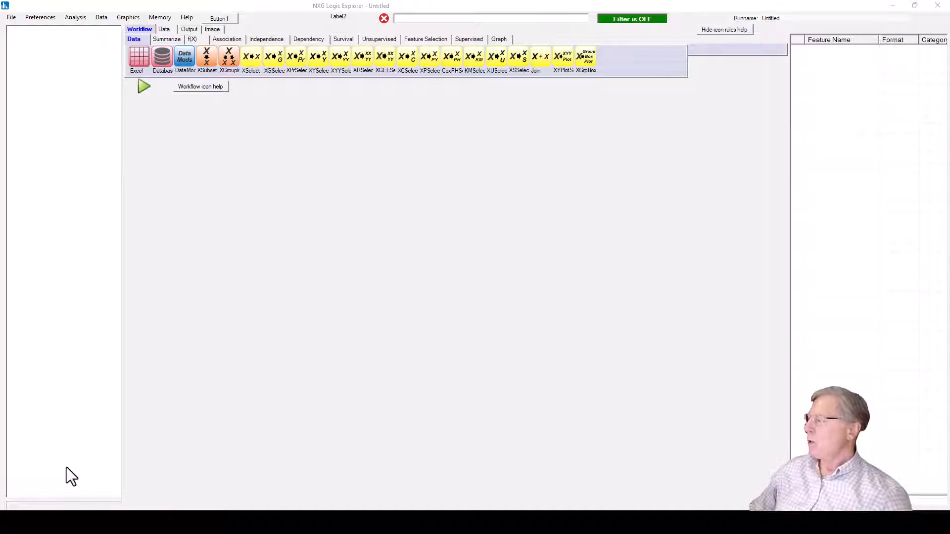
# Place Excel, XYSelect, LinReg and Boosted LinReg nodes on the workflow canvas, with the two regression nodes stacked beyond XYSelect.
pyautogui.click(138, 56)
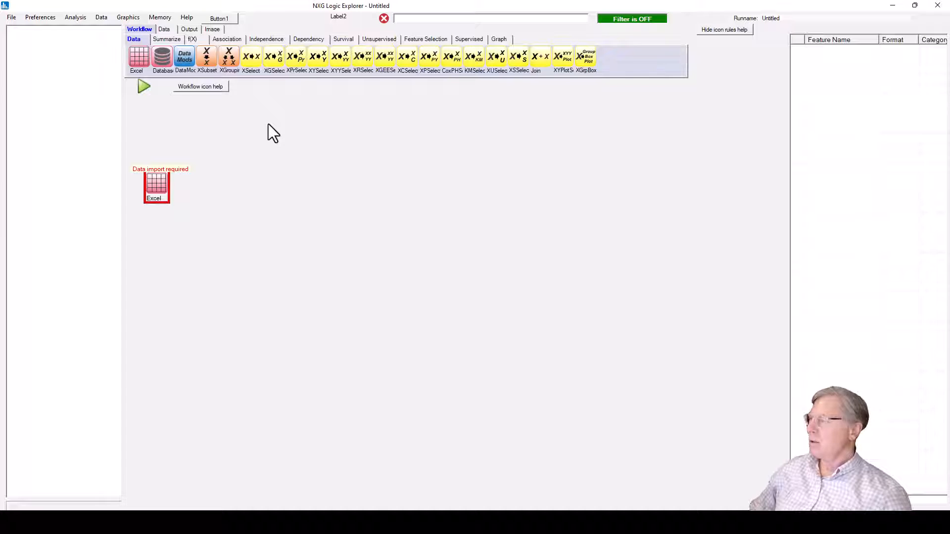
pyautogui.click(306, 41)
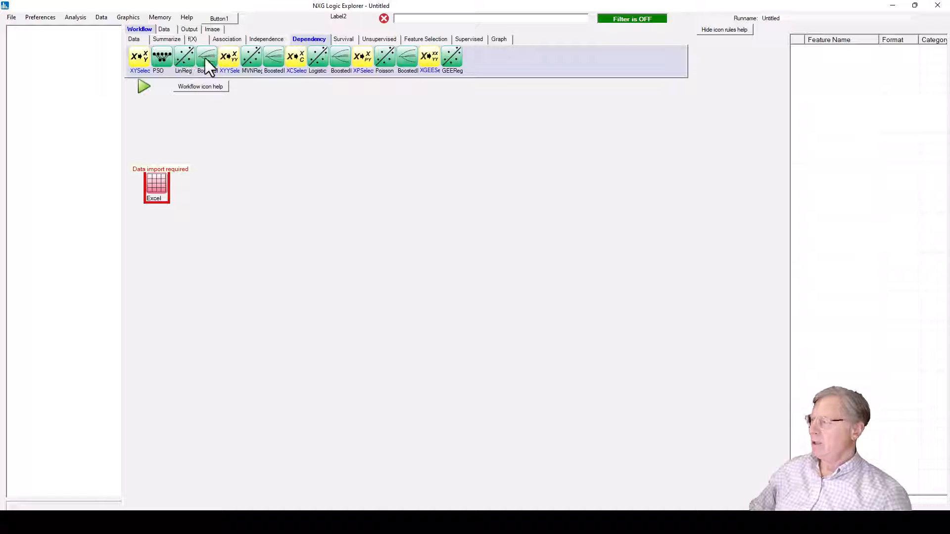
pyautogui.moveTo(138, 57); pyautogui.dragTo(251, 187)
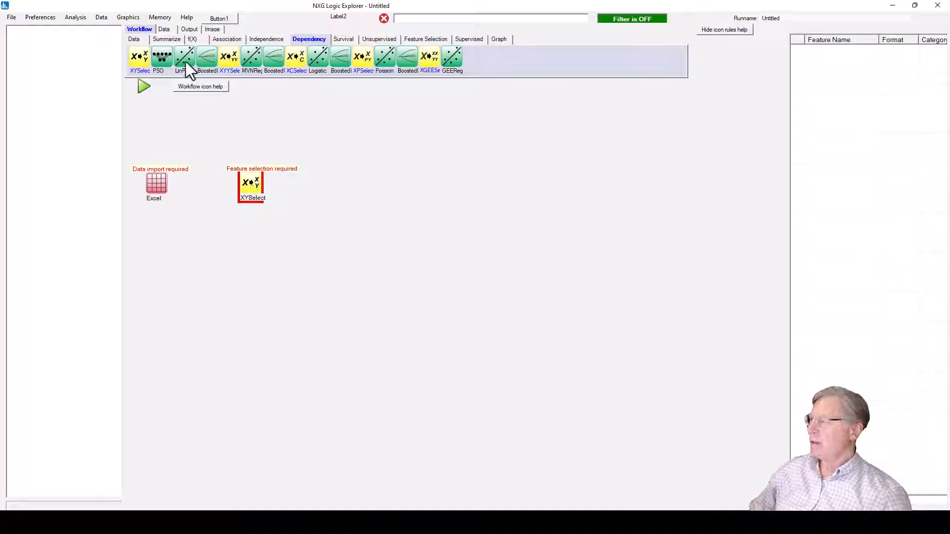
pyautogui.moveTo(185, 57); pyautogui.dragTo(352, 136)
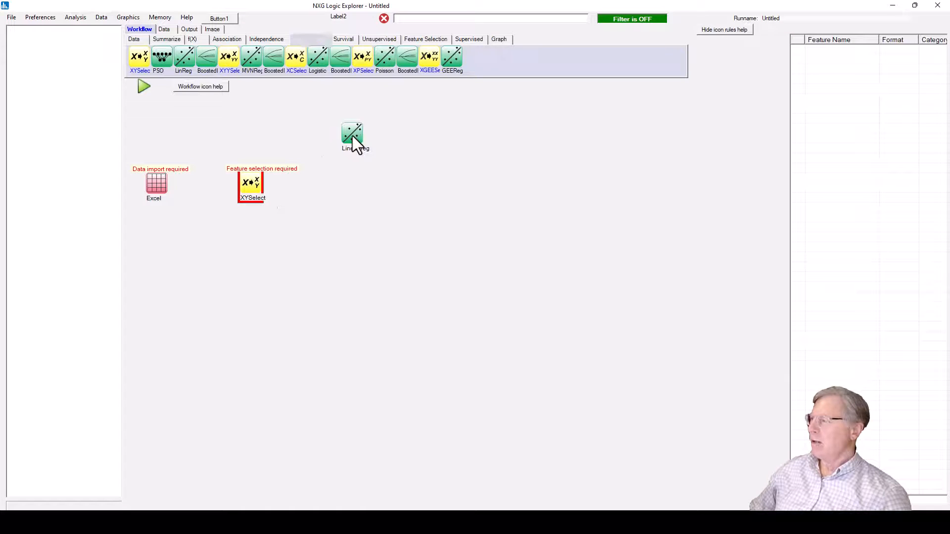
pyautogui.click(200, 60)
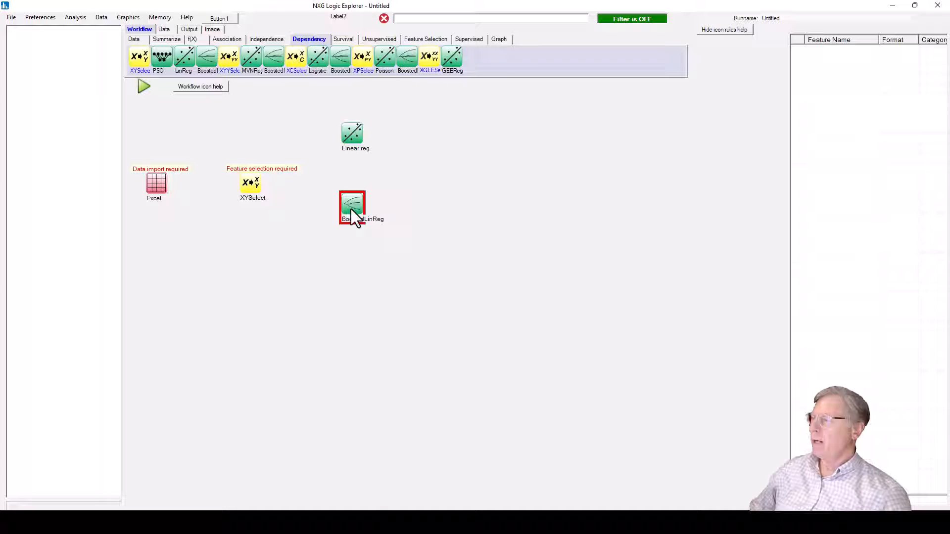
pyautogui.moveTo(353, 208); pyautogui.dragTo(352, 212)
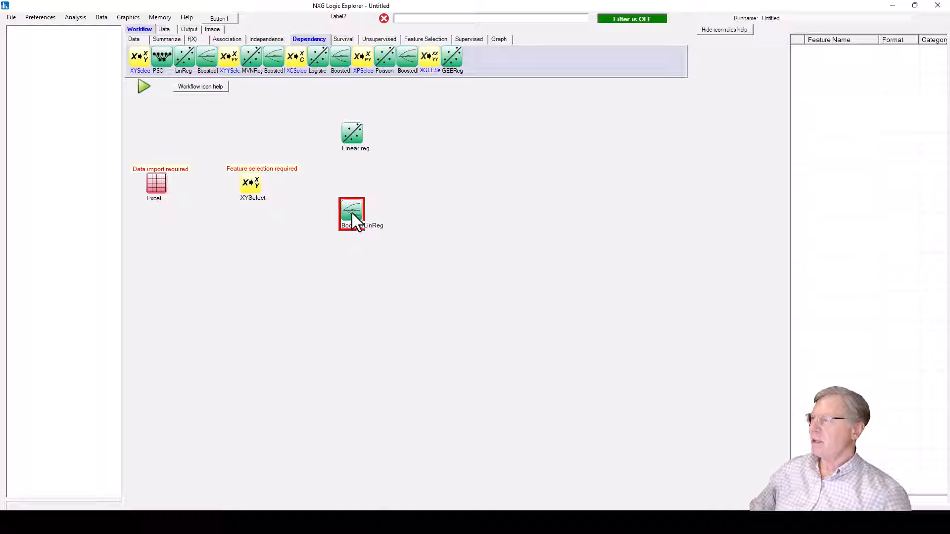
# Link the Excel node to XYSelect, and link XYSelect to both the Linear reg and BoostedLinReg nodes.
pyautogui.rightClick(154, 182)
pyautogui.click(177, 188)
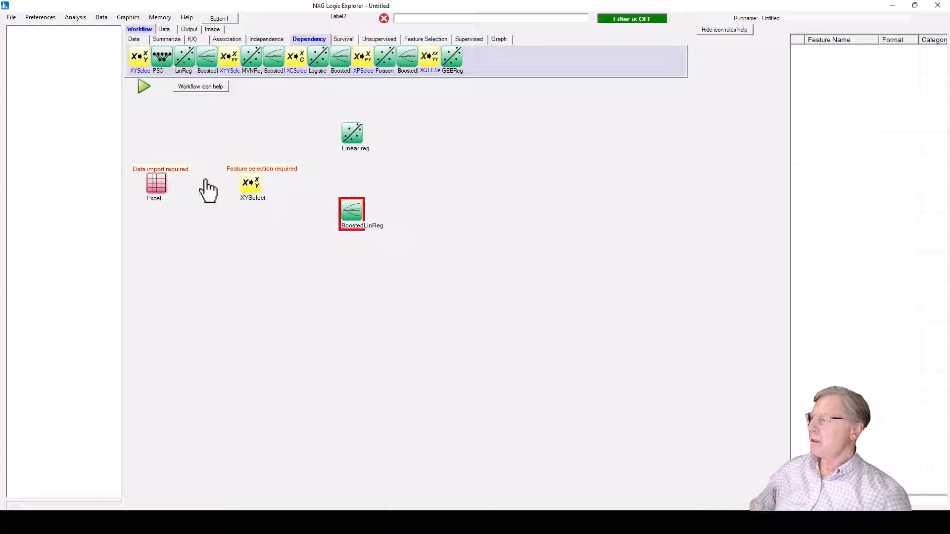
pyautogui.click(239, 185)
pyautogui.rightClick(249, 185)
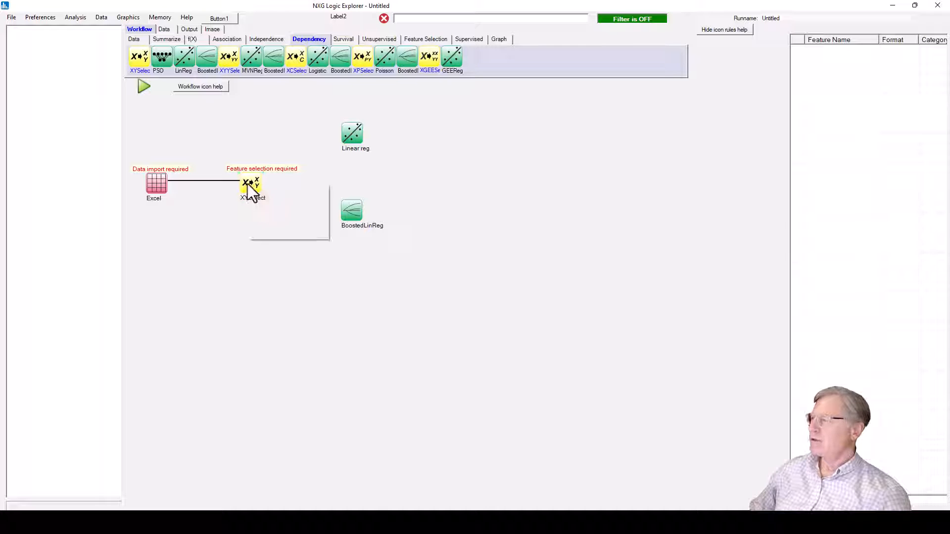
pyautogui.click(272, 190)
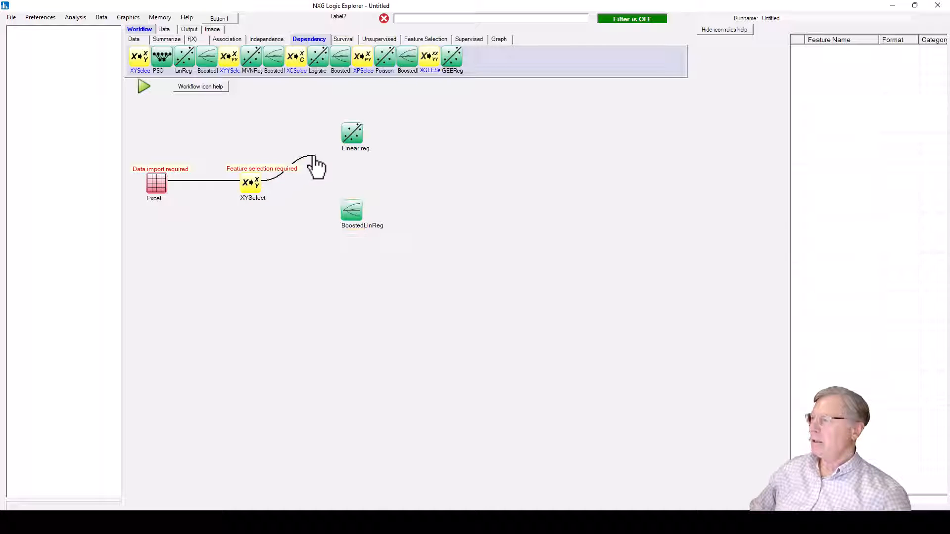
pyautogui.click(352, 137)
pyautogui.rightClick(256, 184)
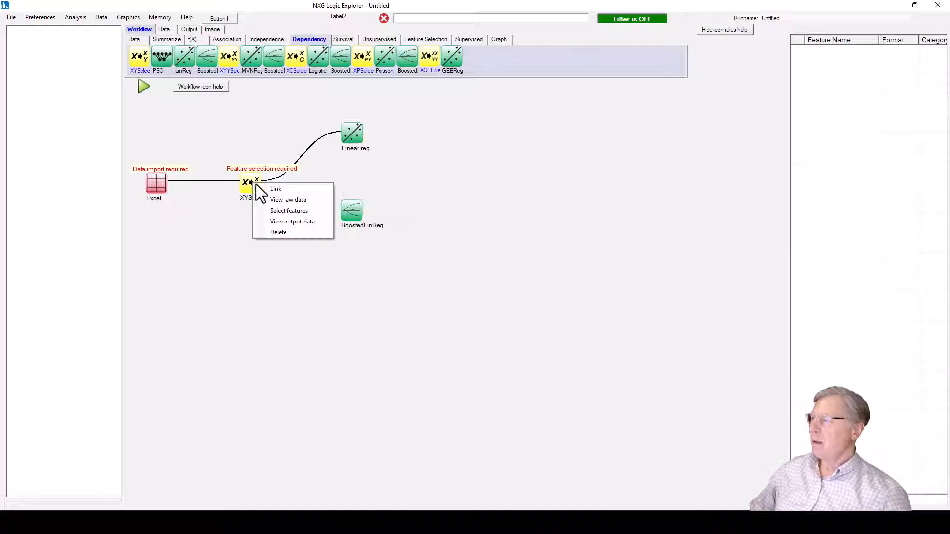
pyautogui.click(271, 188)
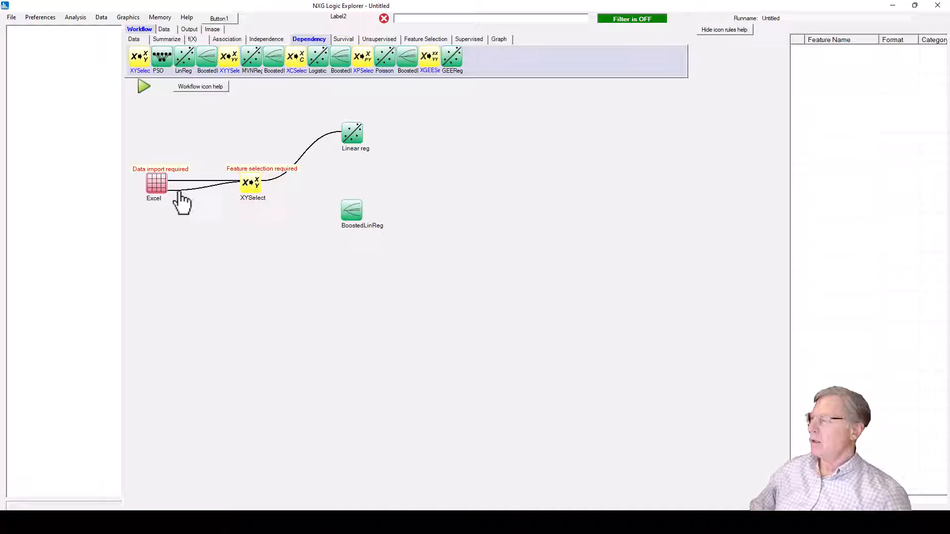
pyautogui.click(352, 213)
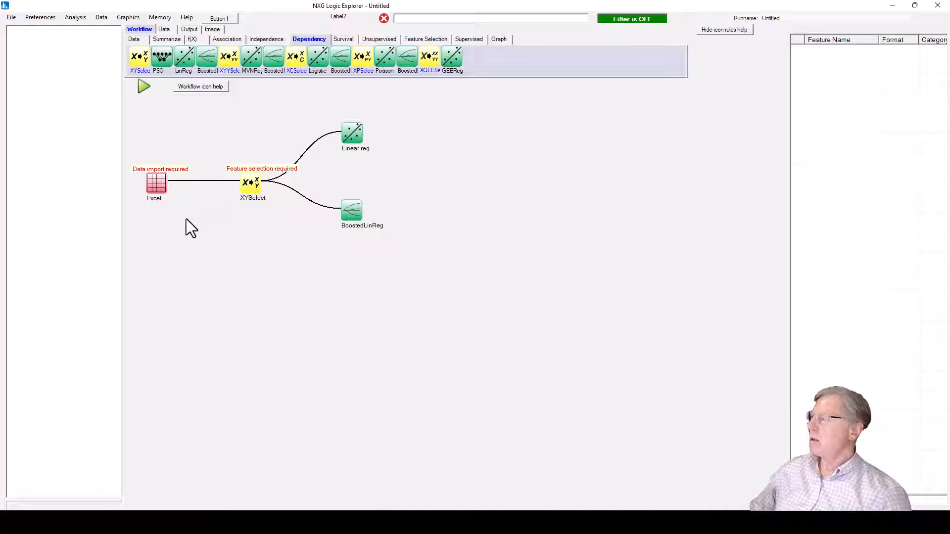
pyautogui.moveTo(163, 190); pyautogui.dragTo(248, 184)
# Import the Retinol workbook into the Excel node with feature names in the first row, and return to the workflow.
pyautogui.rightClick(162, 183)
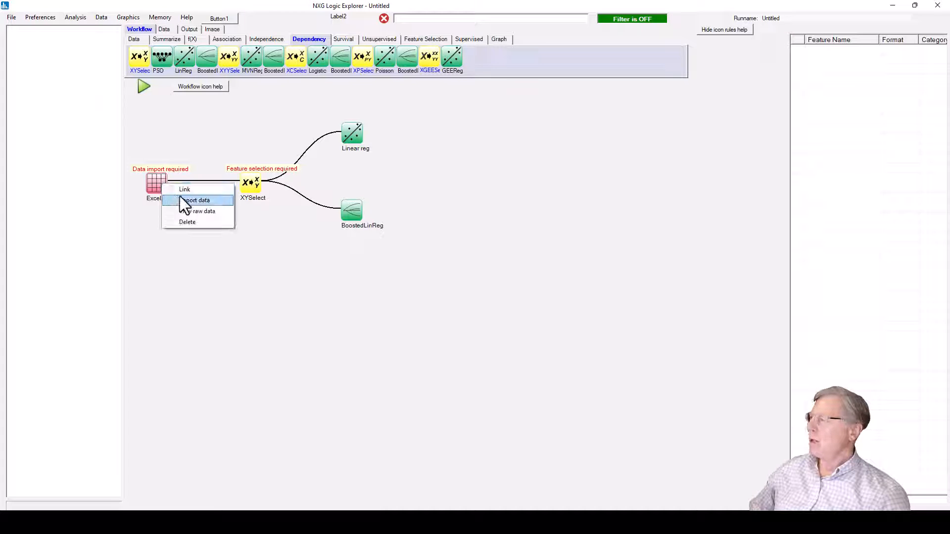
pyautogui.click(188, 199)
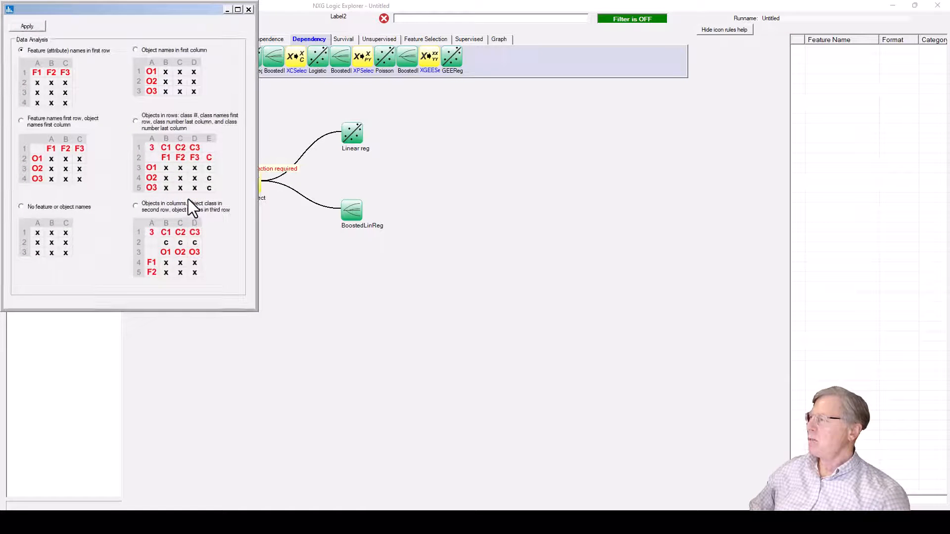
pyautogui.click(35, 27)
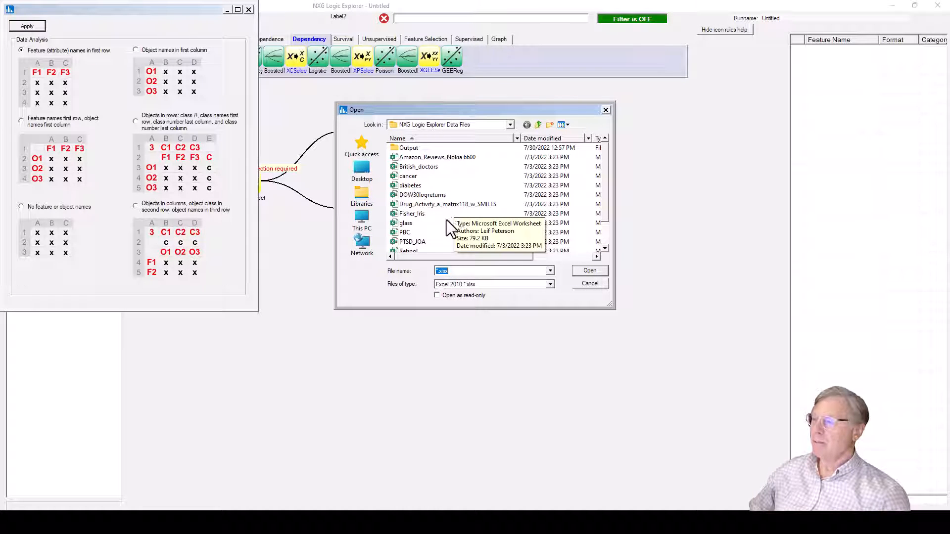
pyautogui.scroll(-1, 435, 224)
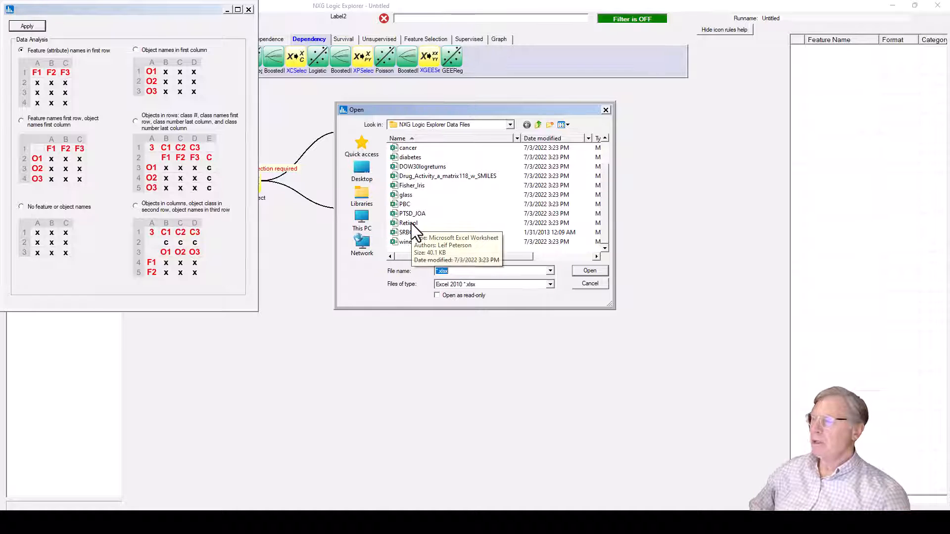
pyautogui.doubleClick(411, 224)
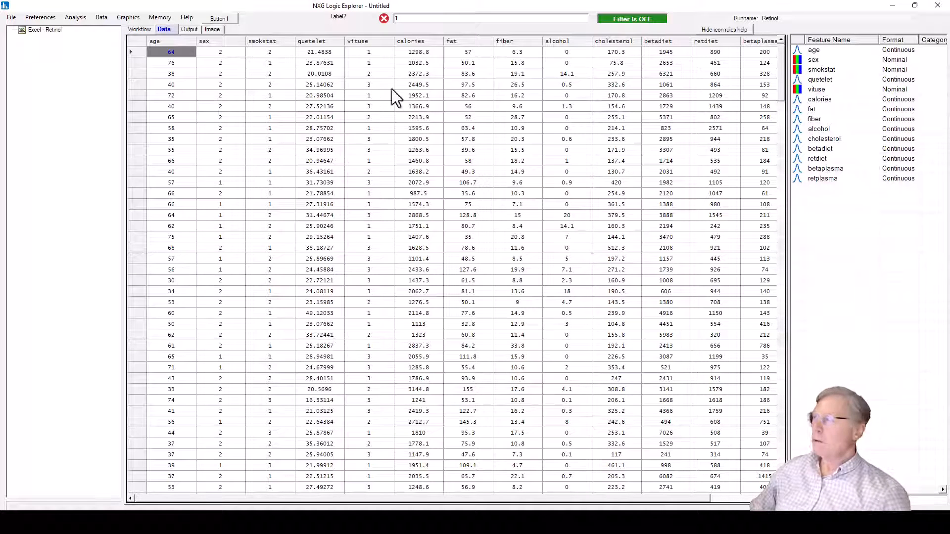
pyautogui.click(141, 30)
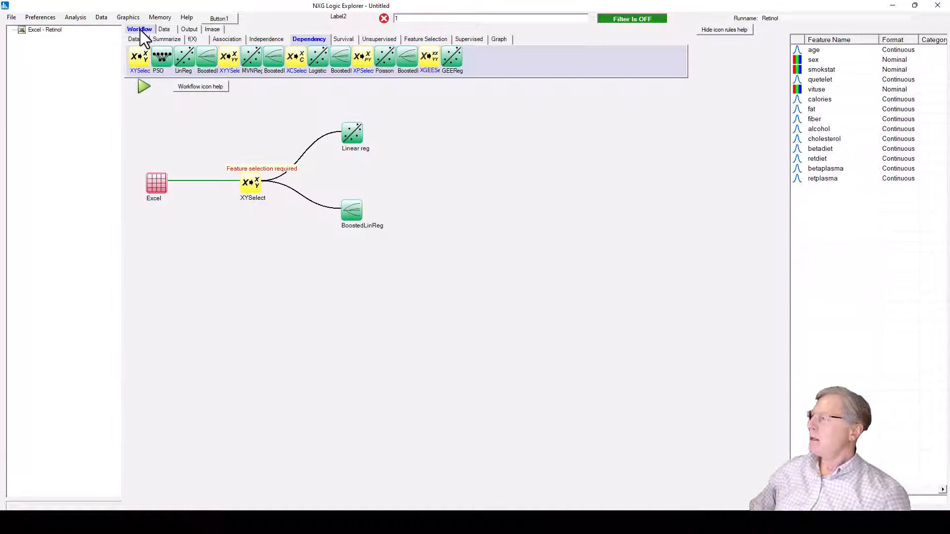
# In XYSelect's feature selection, choose fat as output target, age as continuous input, and sex, smokstat and vituse as discrete inputs.
pyautogui.rightClick(249, 183)
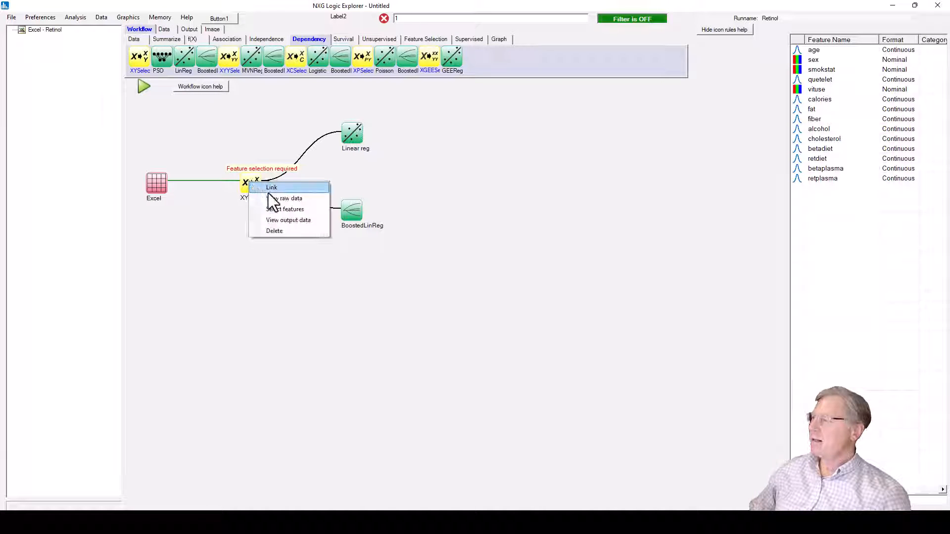
pyautogui.click(285, 209)
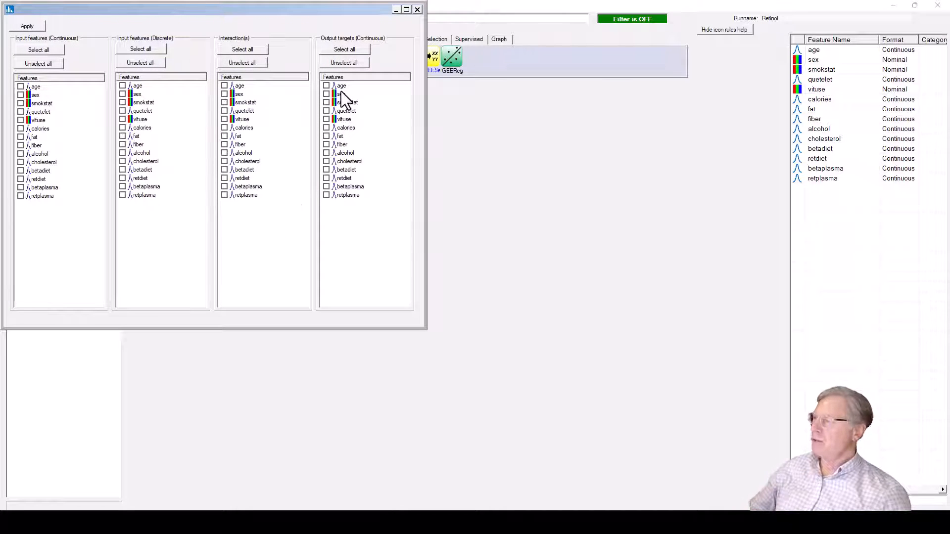
pyautogui.click(326, 136)
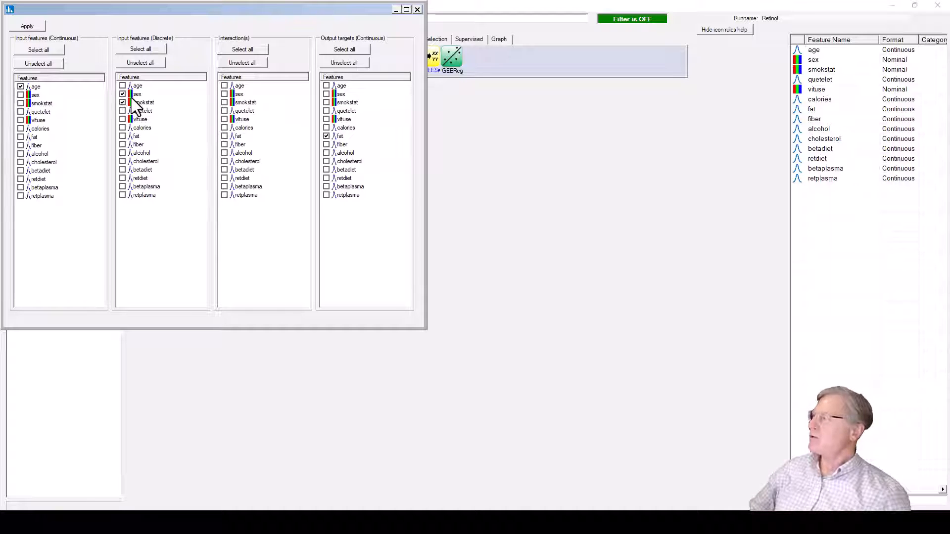
pyautogui.click(123, 121)
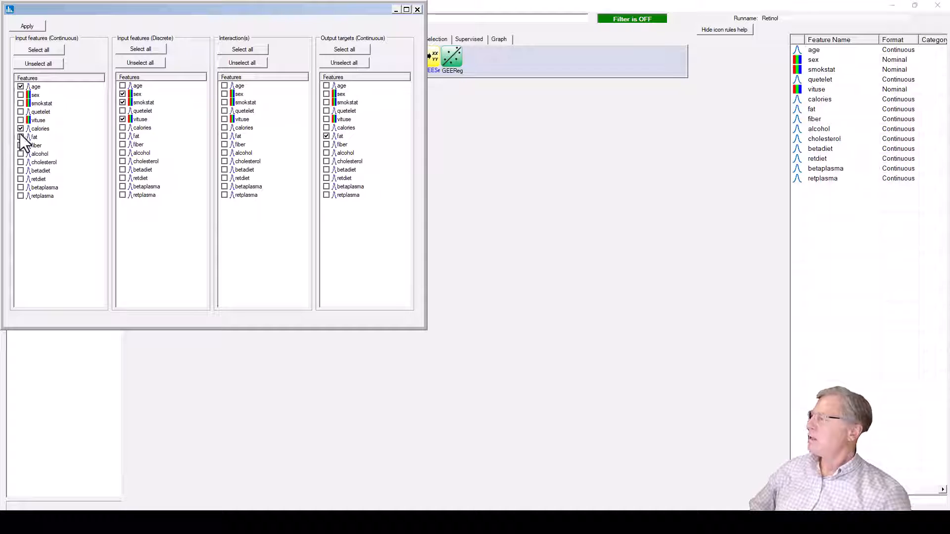
# Add quetelet, calories, fiber and cholesterol to the continuous input features.
pyautogui.click(20, 112)
pyautogui.click(20, 129)
pyautogui.click(20, 146)
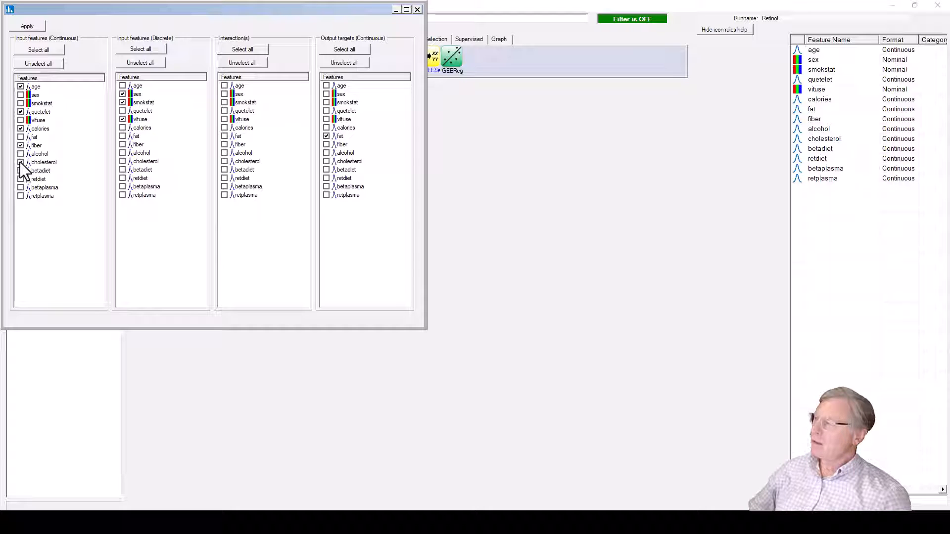
pyautogui.click(21, 162)
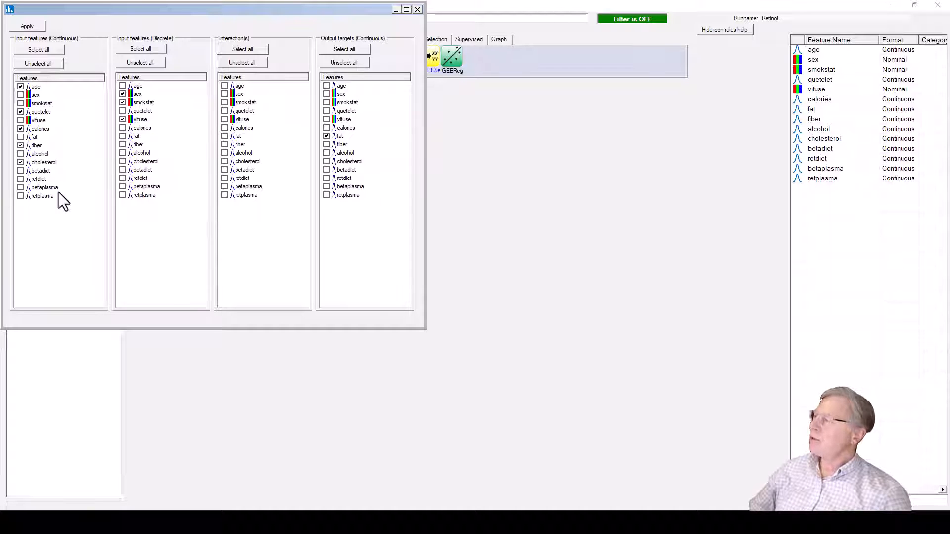
# Add betadiet, retdiet, betaplasma and retplasma to the continuous input features.
pyautogui.click(20, 170)
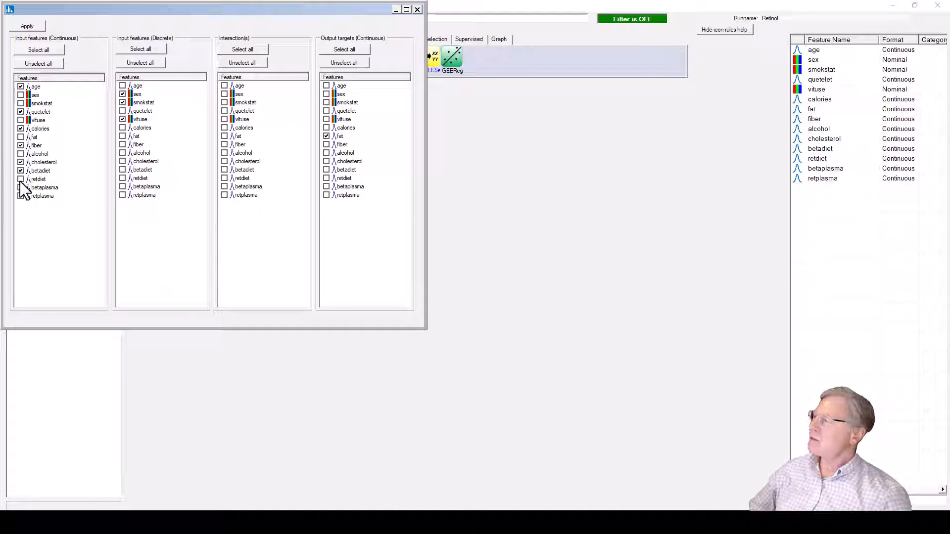
pyautogui.click(20, 178)
pyautogui.click(21, 187)
pyautogui.click(21, 196)
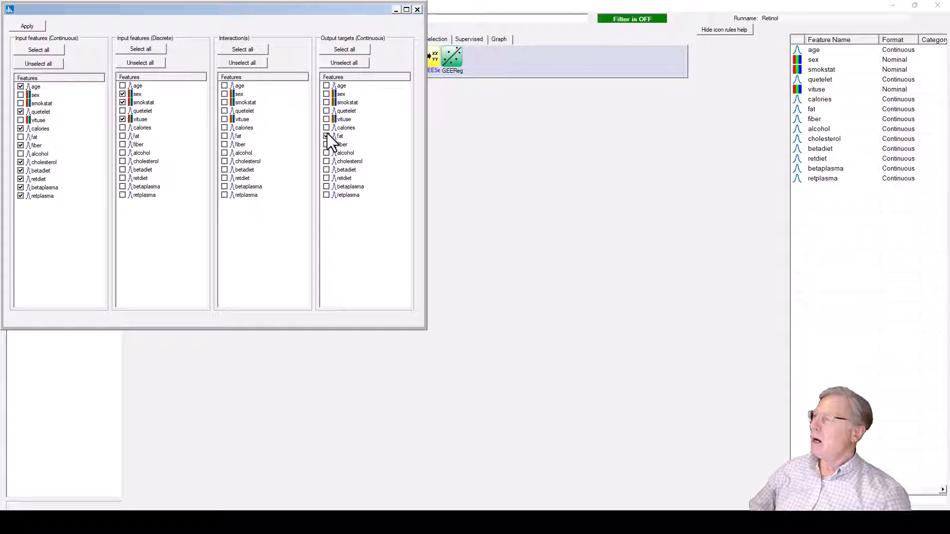
# Replace the output target with betaplasma, remove betadiet, retdiet, betaplasma and retplasma from the continuous inputs, and apply the feature selection.
pyautogui.click(327, 187)
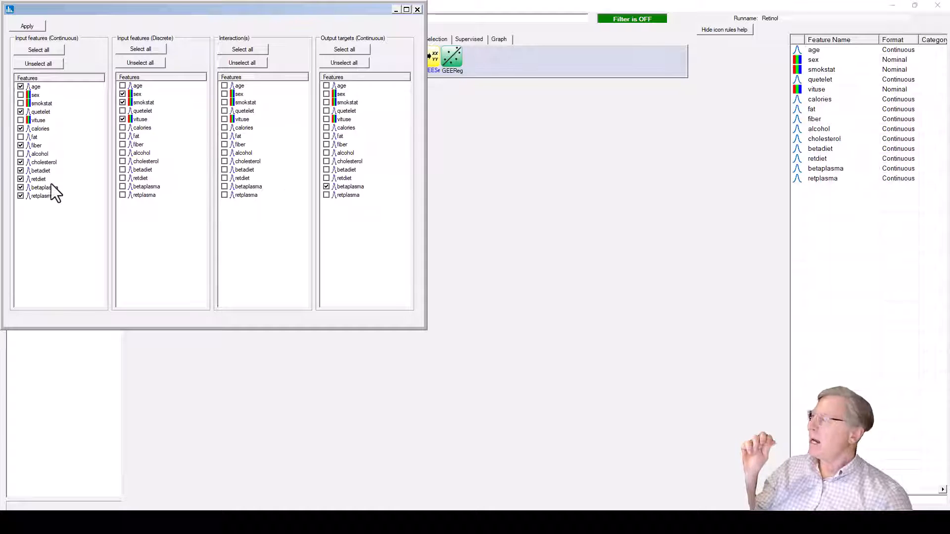
pyautogui.click(20, 196)
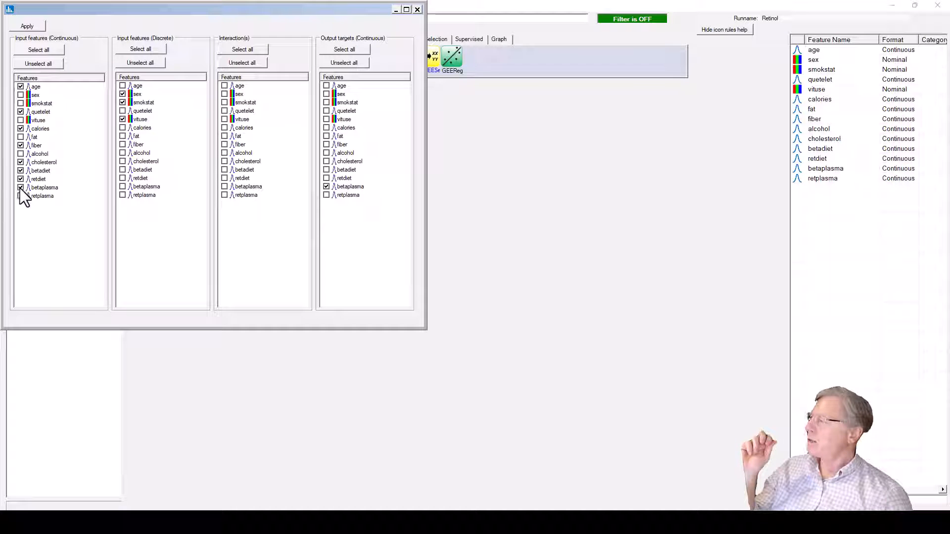
pyautogui.click(20, 187)
pyautogui.click(20, 179)
pyautogui.click(20, 171)
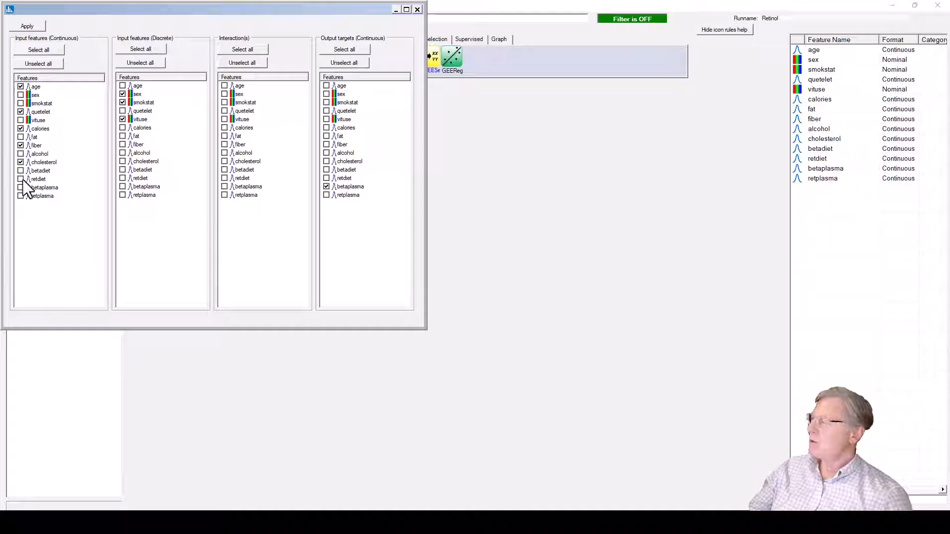
pyautogui.click(20, 145)
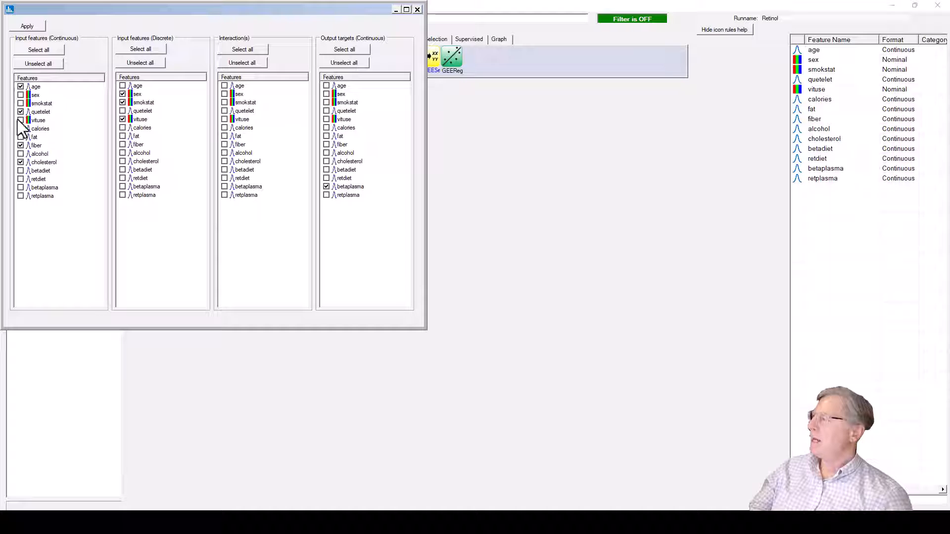
pyautogui.click(20, 145)
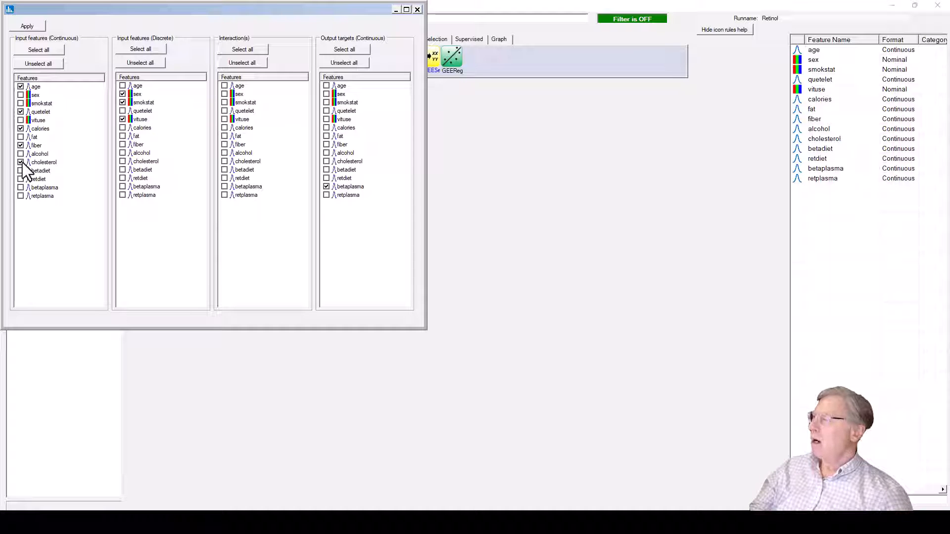
pyautogui.click(23, 27)
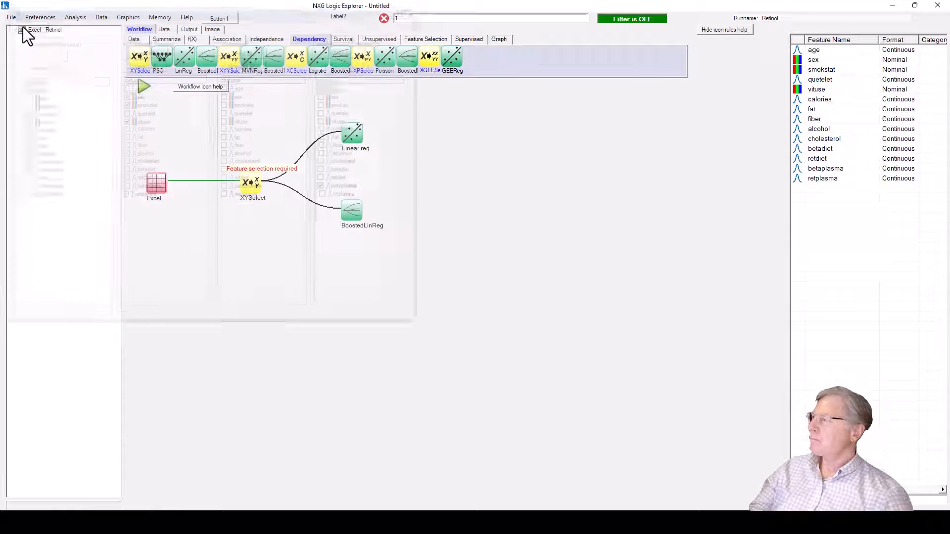
pyautogui.click(240, 173)
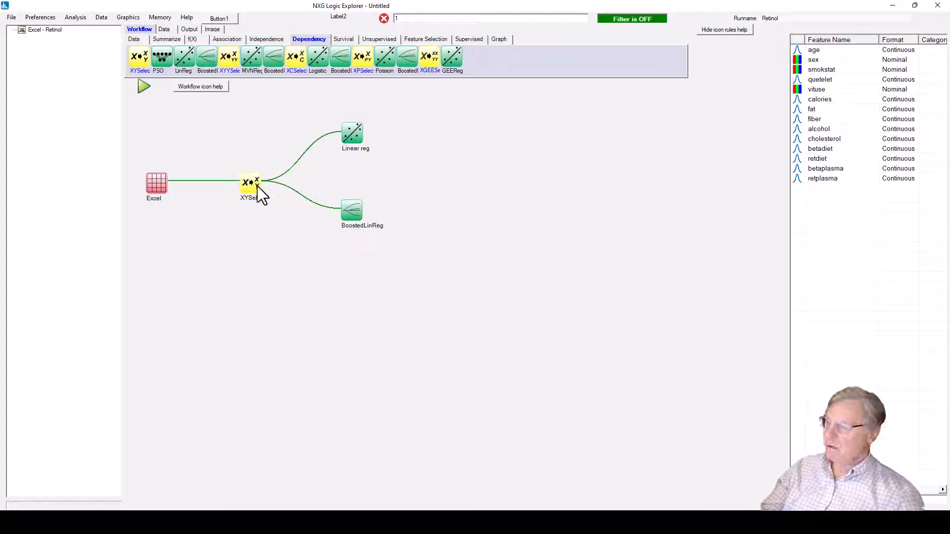
# Apply the Linear reg parameters with the constant and regression diagnostics included, and apply the BoostedLinReg parameters unchanged.
pyautogui.rightClick(352, 135)
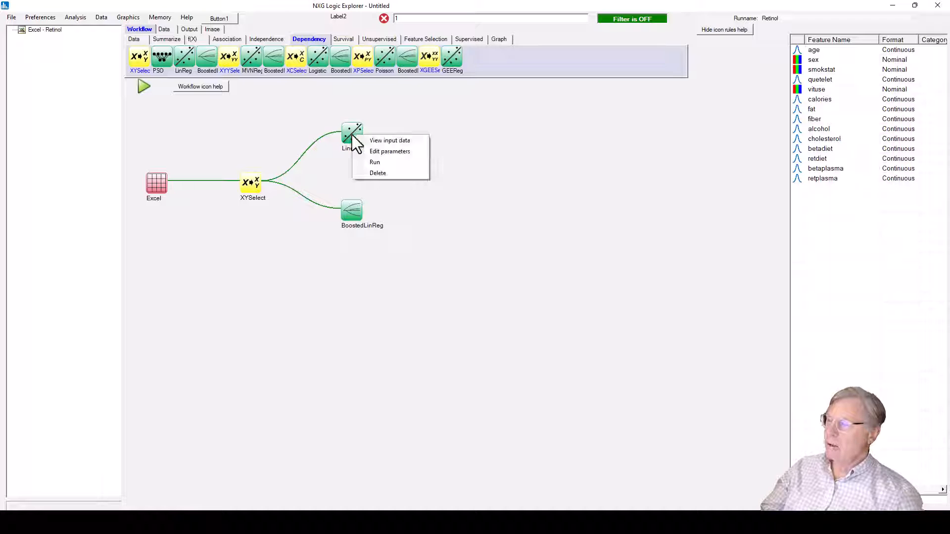
pyautogui.click(385, 150)
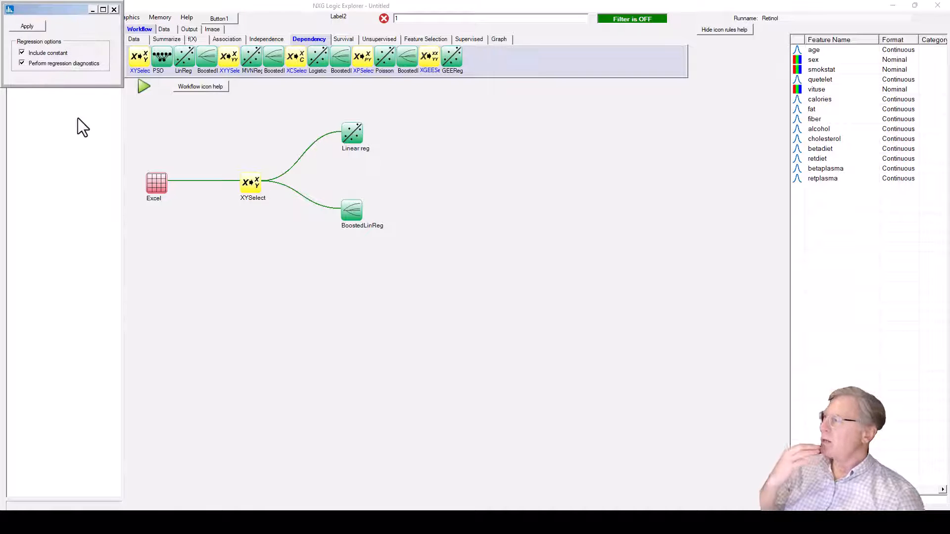
pyautogui.click(27, 27)
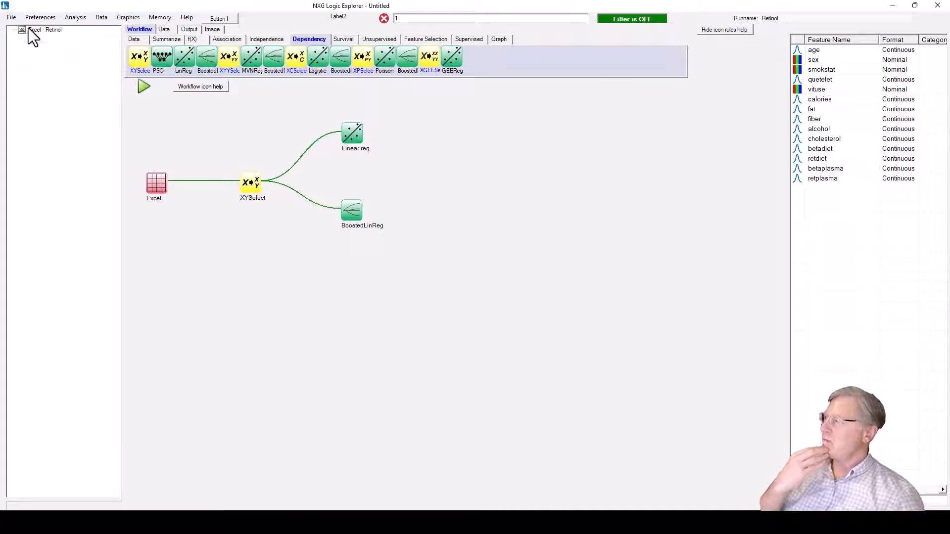
pyautogui.rightClick(352, 212)
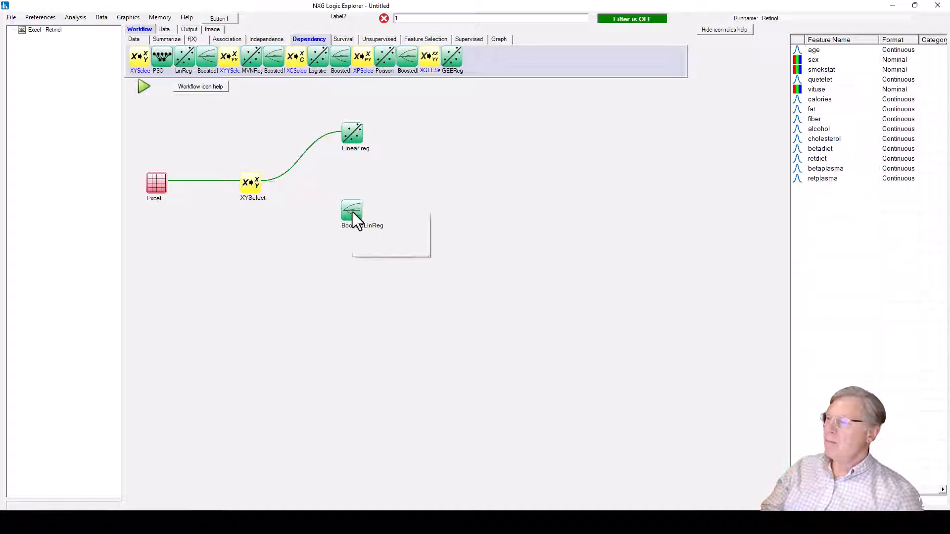
pyautogui.click(389, 229)
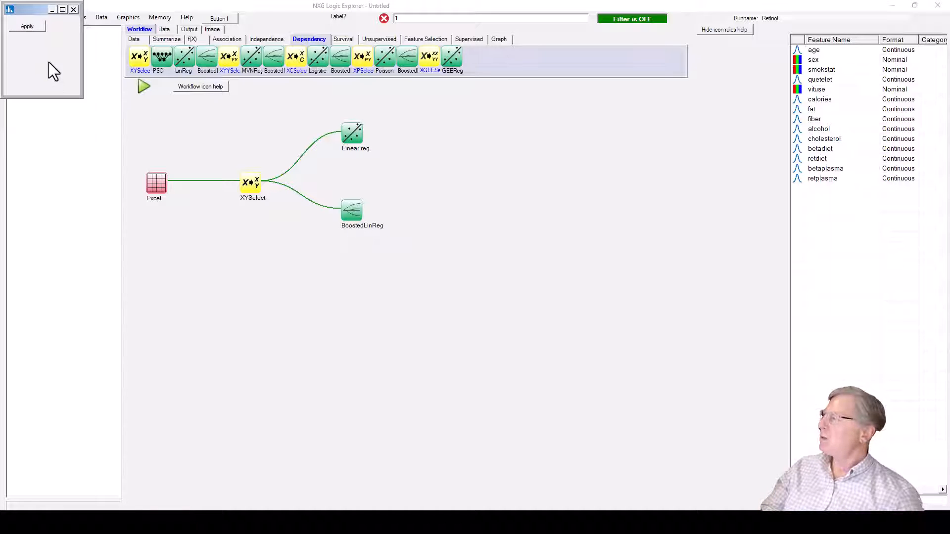
pyautogui.click(25, 27)
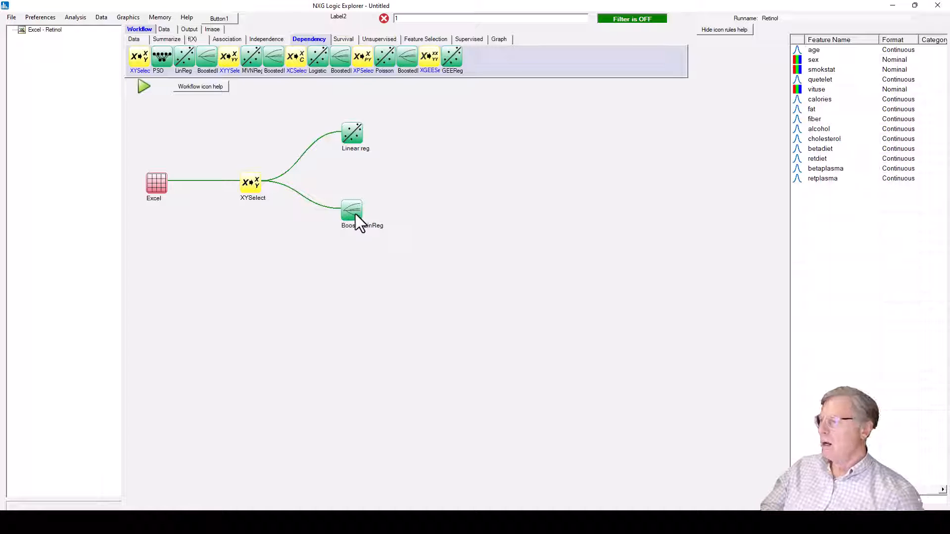
# Shift the BoostedLinReg and Linear reg nodes down, add an XYYSelect node below XYSelect, and link the Excel node to it.
pyautogui.moveTo(360, 220); pyautogui.dragTo(359, 240)
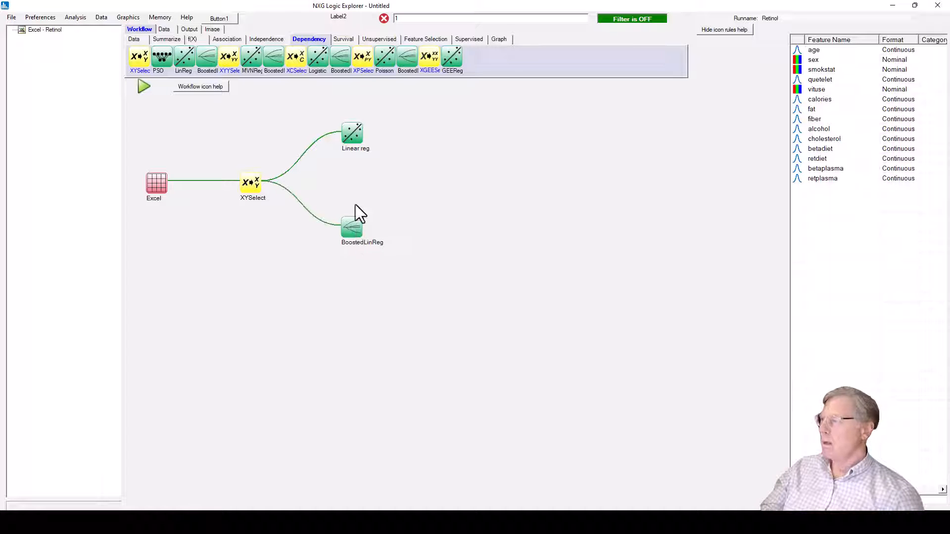
pyautogui.moveTo(358, 136); pyautogui.dragTo(357, 144)
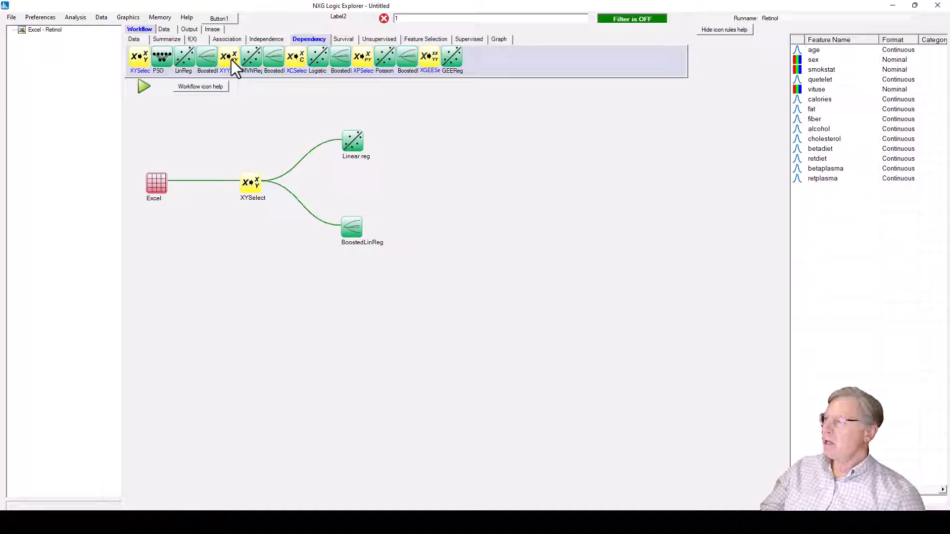
pyautogui.moveTo(230, 61); pyautogui.dragTo(255, 275)
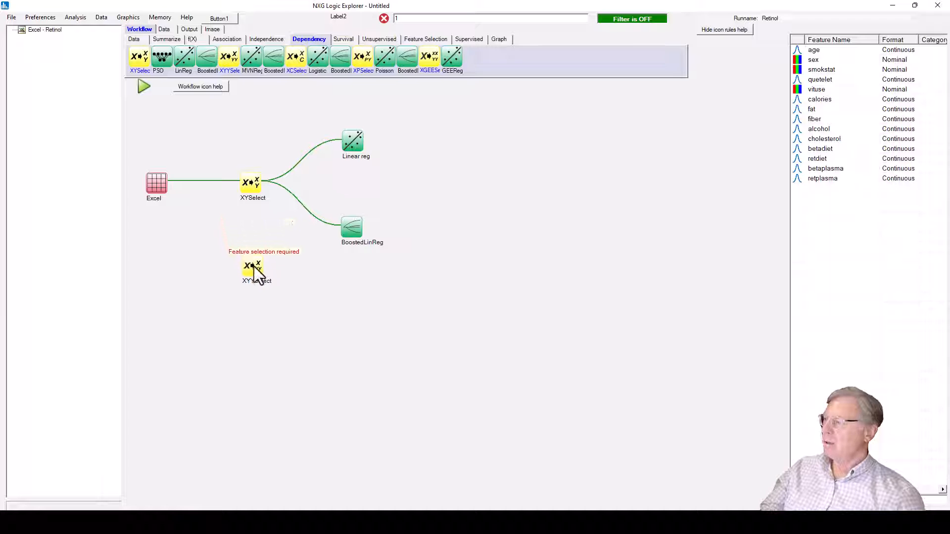
pyautogui.click(256, 186)
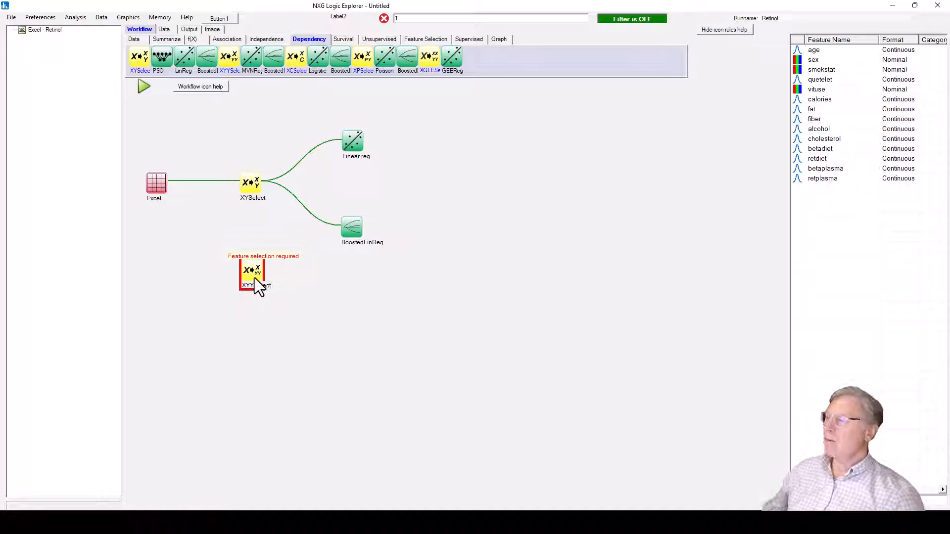
pyautogui.rightClick(161, 185)
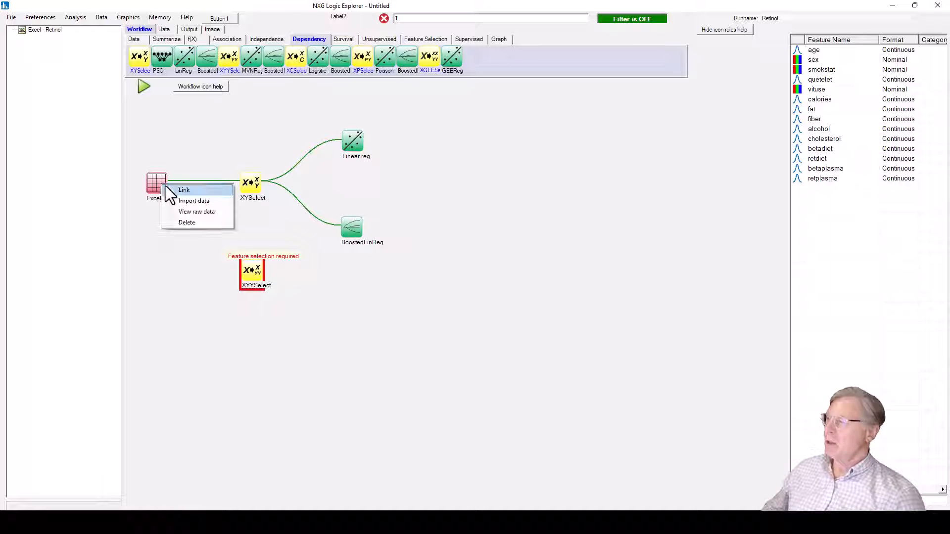
pyautogui.click(184, 190)
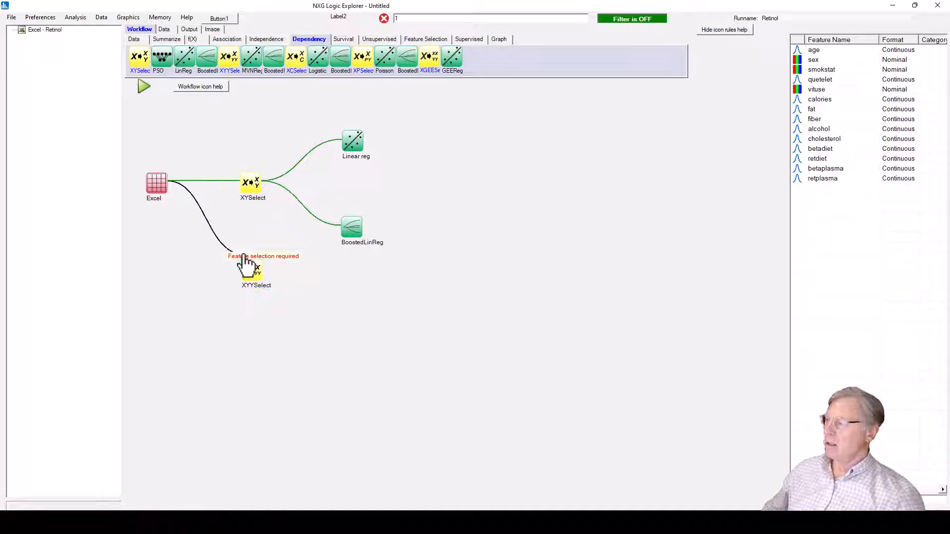
pyautogui.click(251, 276)
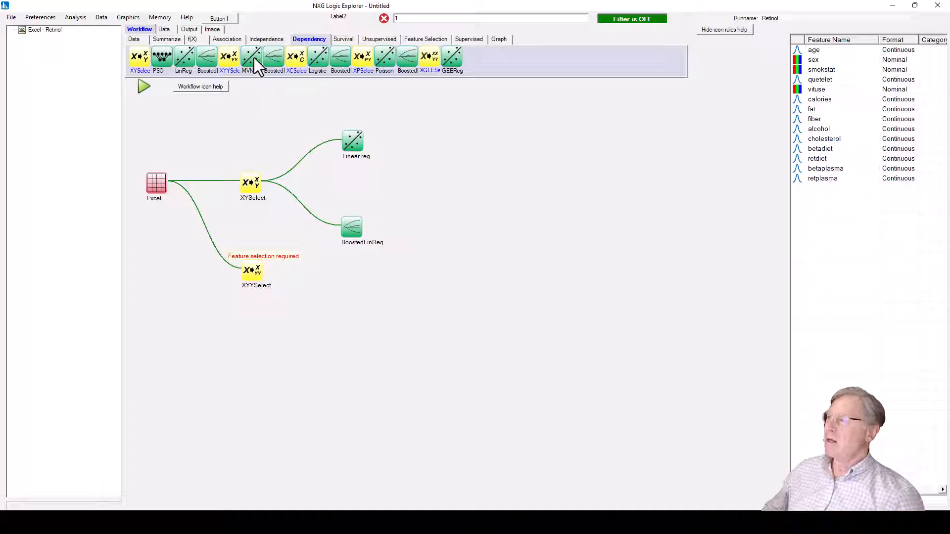
# Add MVN reg and BoostedMVNReg nodes beneath BoostedLinReg and link XYYSelect to both.
pyautogui.moveTo(251, 57); pyautogui.dragTo(349, 274)
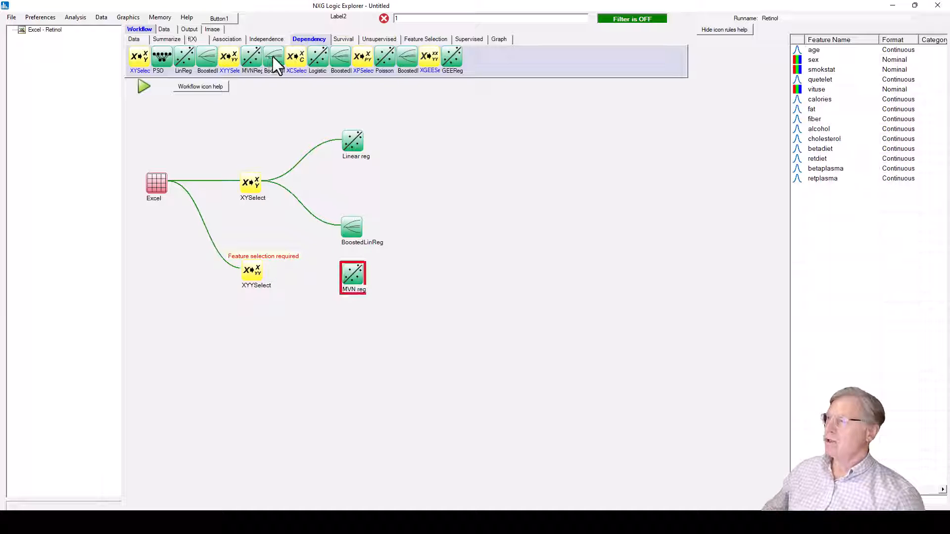
pyautogui.moveTo(269, 57); pyautogui.dragTo(354, 353)
pyautogui.rightClick(258, 272)
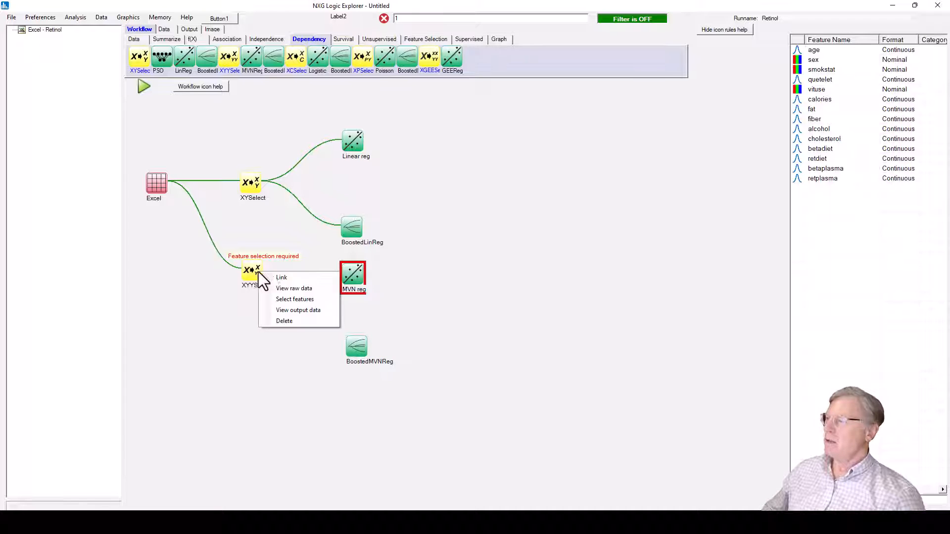
pyautogui.click(277, 275)
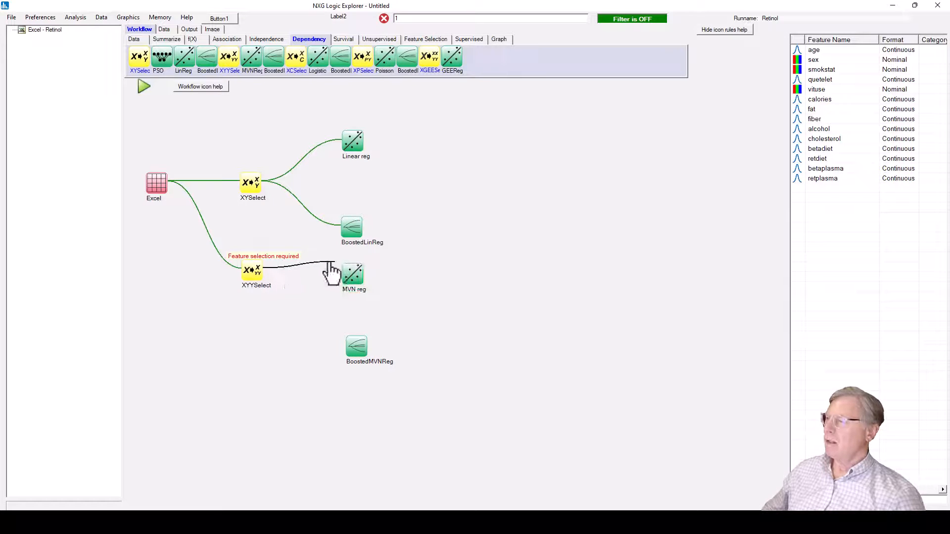
pyautogui.click(351, 275)
pyautogui.rightClick(253, 273)
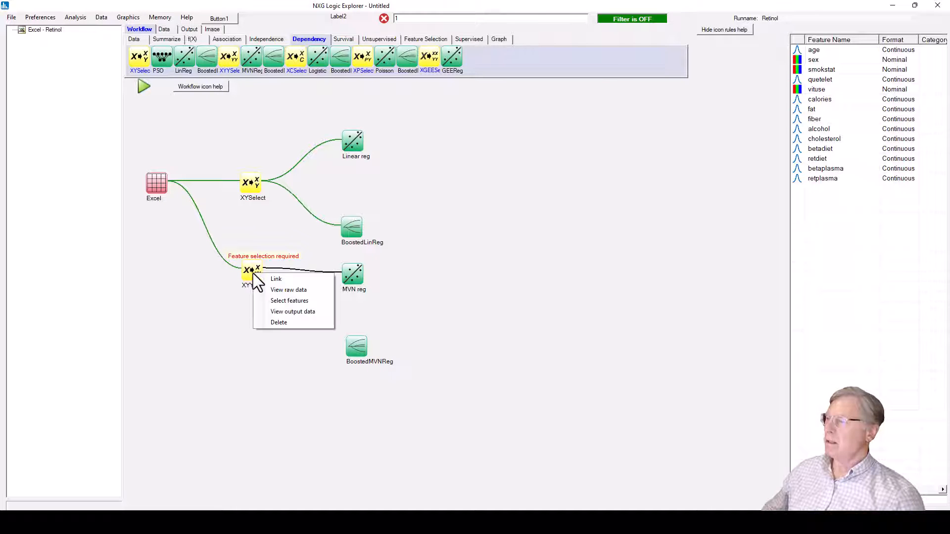
pyautogui.click(270, 278)
pyautogui.click(354, 347)
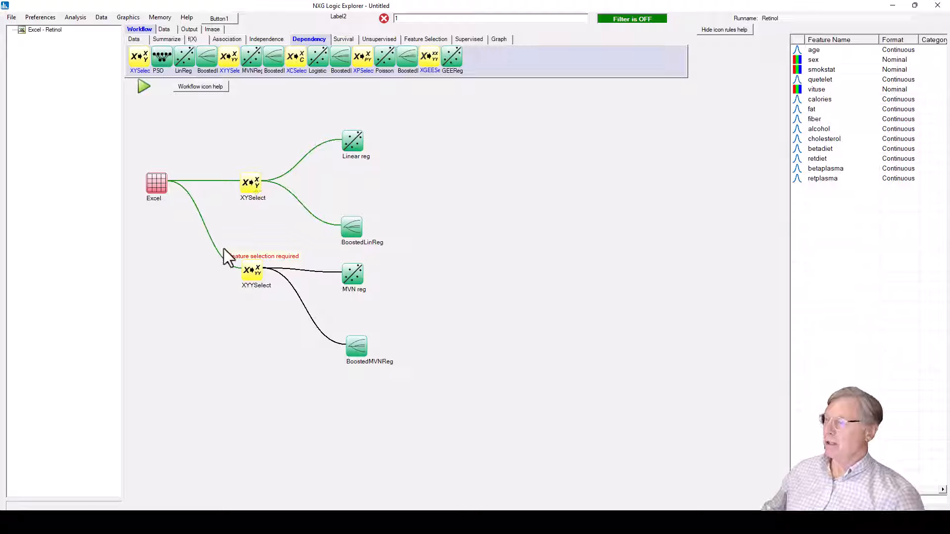
# Move the Excel node down so it sits midway between the XYSelect and XYYSelect branches.
pyautogui.moveTo(165, 185); pyautogui.dragTo(153, 215)
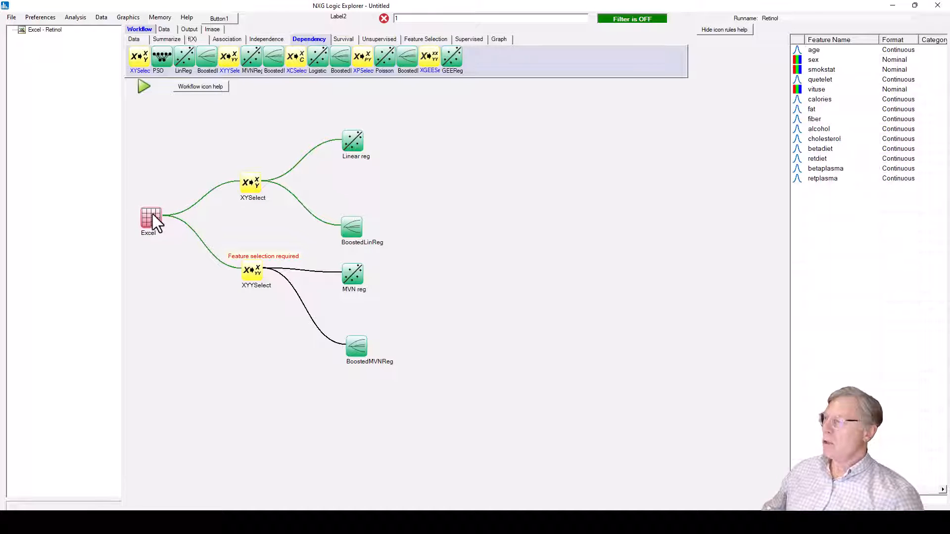
pyautogui.click(134, 39)
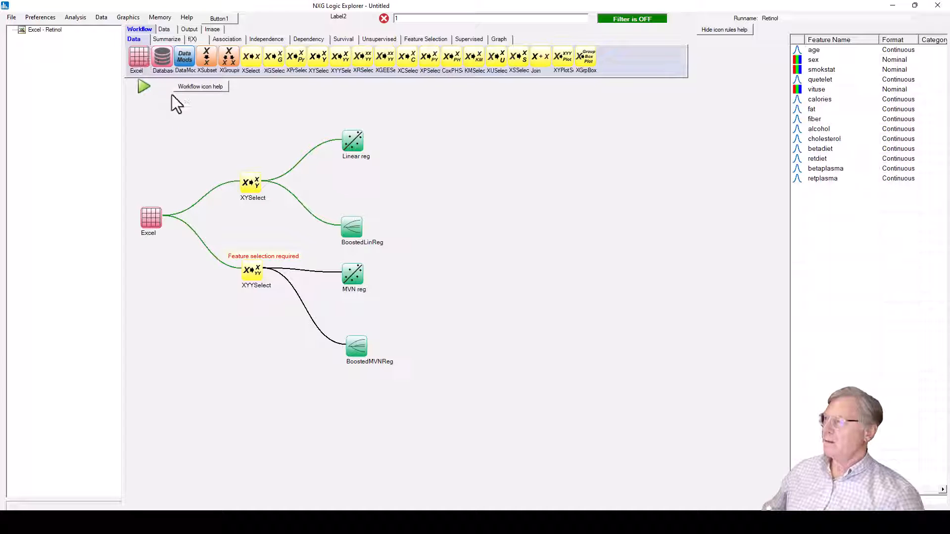
pyautogui.moveTo(163, 219); pyautogui.dragTo(164, 223)
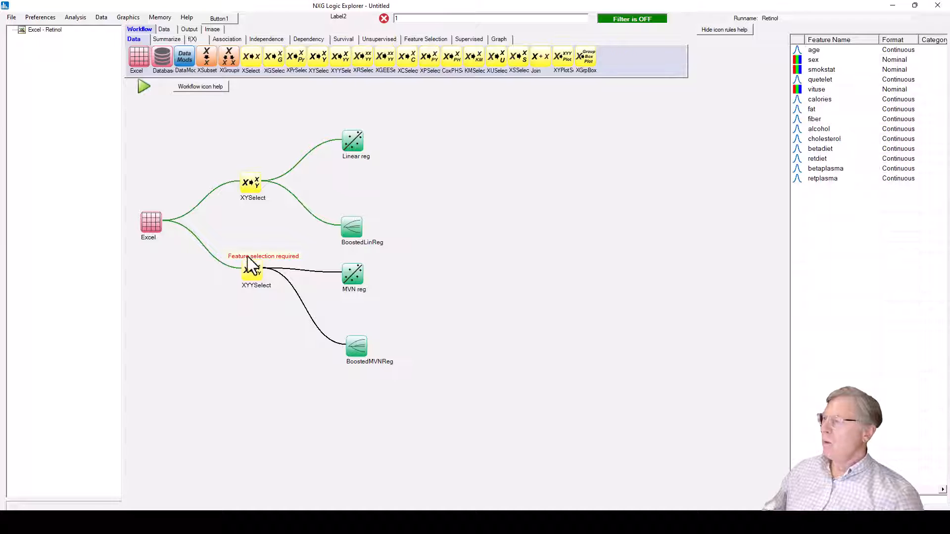
# In XYYSelect's feature selection, choose betaplasma and retplasma as discrete targets, age, quetelet, calories, fat and fiber as continuous inputs, sex, smokstat and vituse as discrete inputs.
pyautogui.rightClick(252, 271)
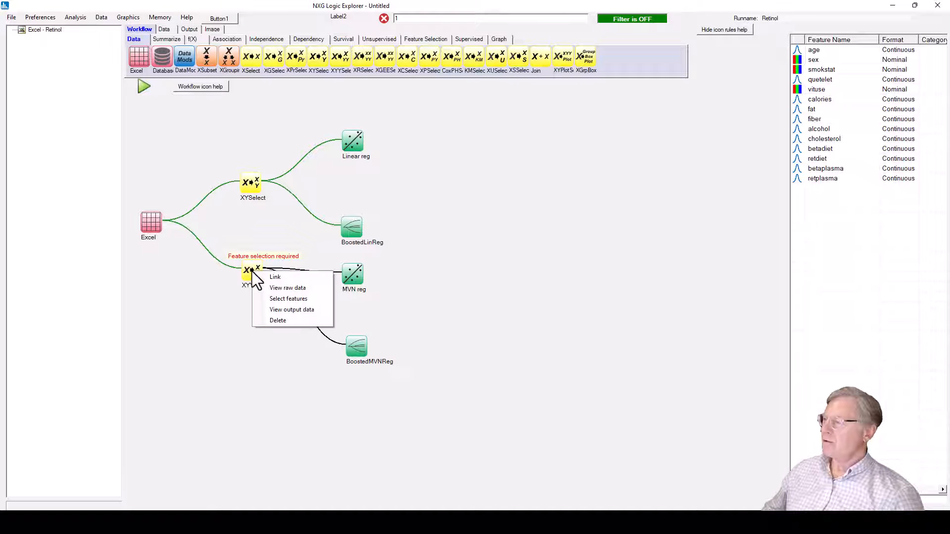
pyautogui.click(281, 299)
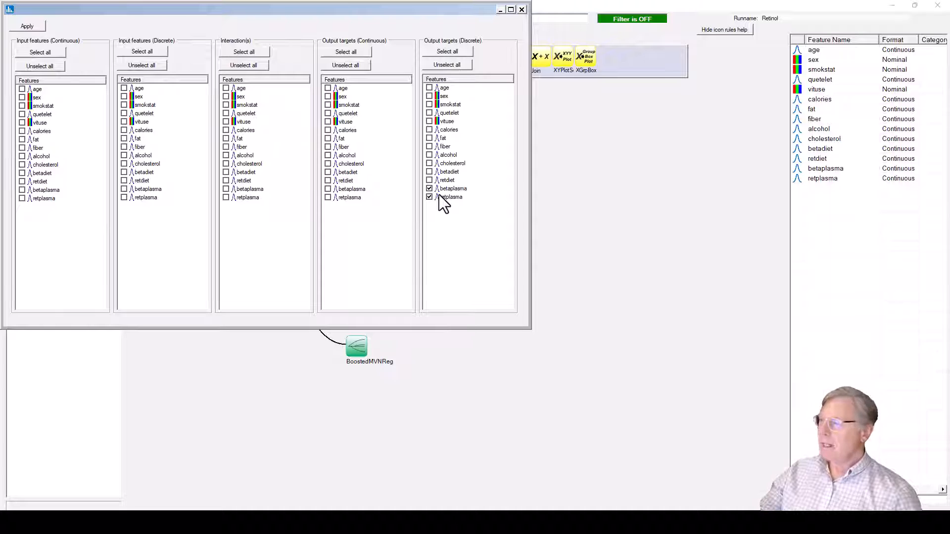
pyautogui.click(22, 90)
pyautogui.click(22, 114)
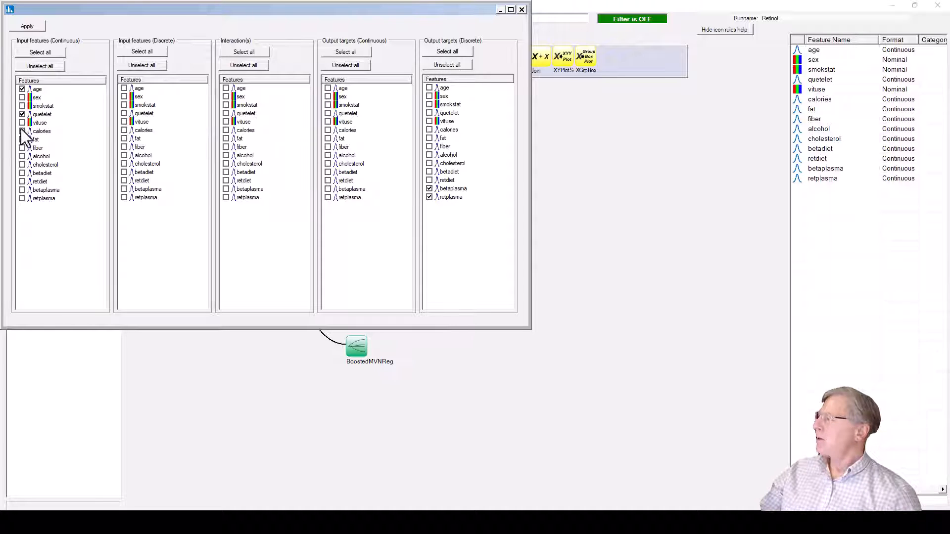
pyautogui.click(22, 131)
pyautogui.click(21, 140)
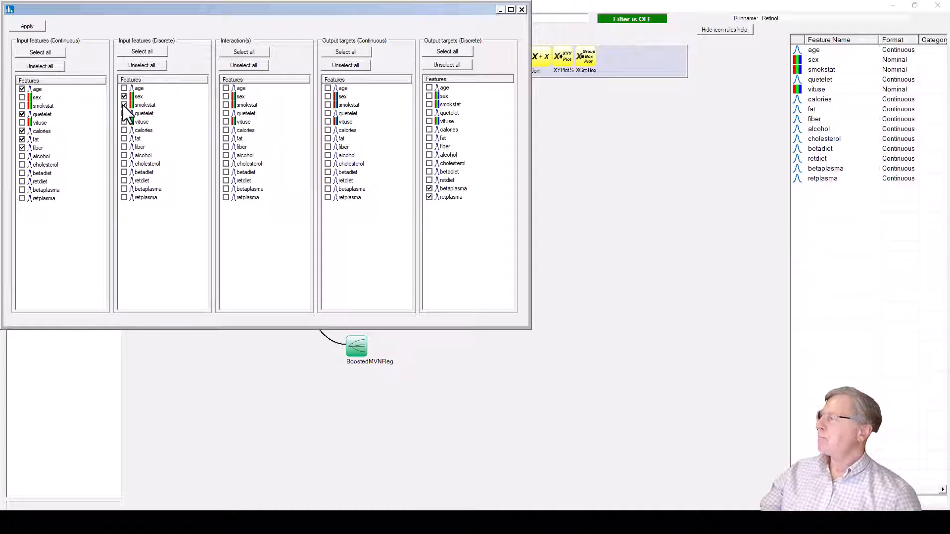
pyautogui.click(123, 122)
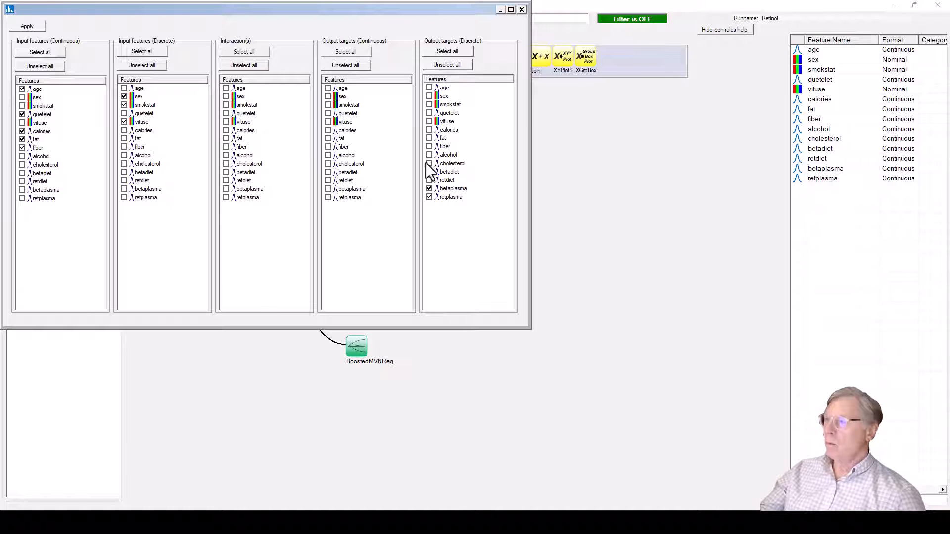
# Switch betaplasma and retplasma from discrete to continuous output targets and apply the XYYSelect feature selection.
pyautogui.click(429, 189)
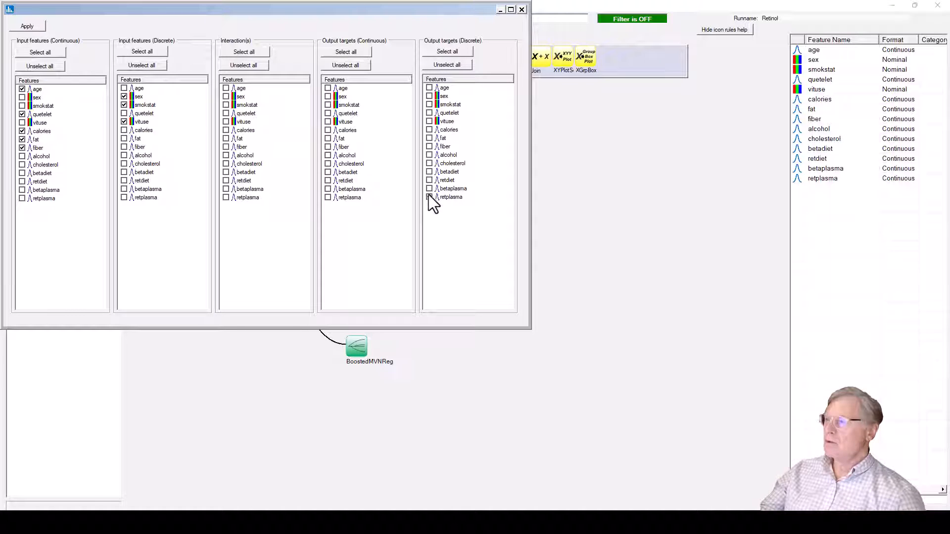
pyautogui.click(328, 197)
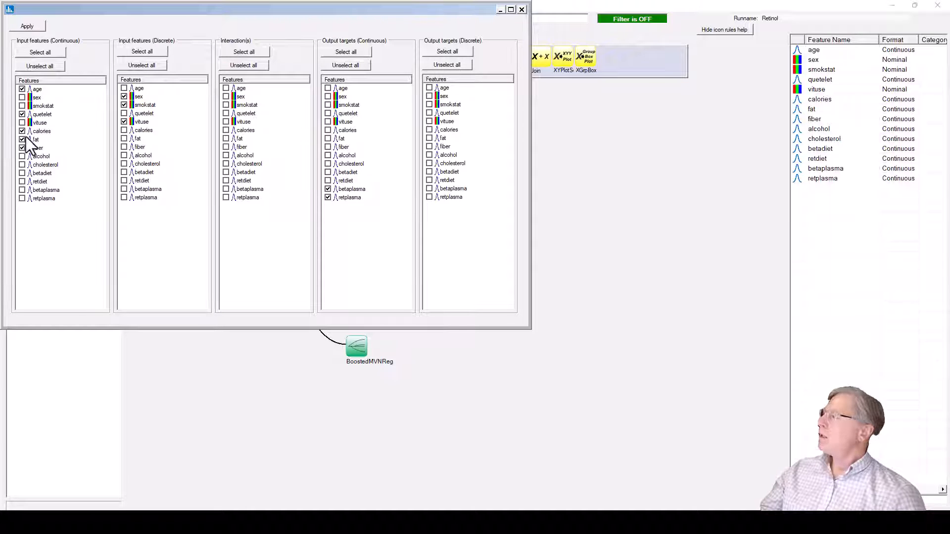
pyautogui.click(27, 25)
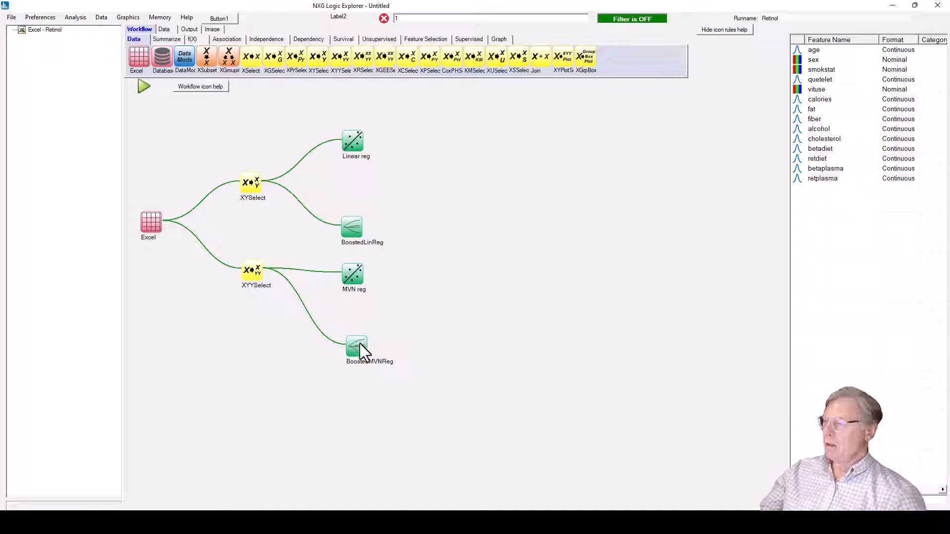
# Rearrange the XYSelect, XYYSelect and four regression nodes so that the two branches are evenly spaced and aligned.
pyautogui.moveTo(361, 350); pyautogui.dragTo(356, 351)
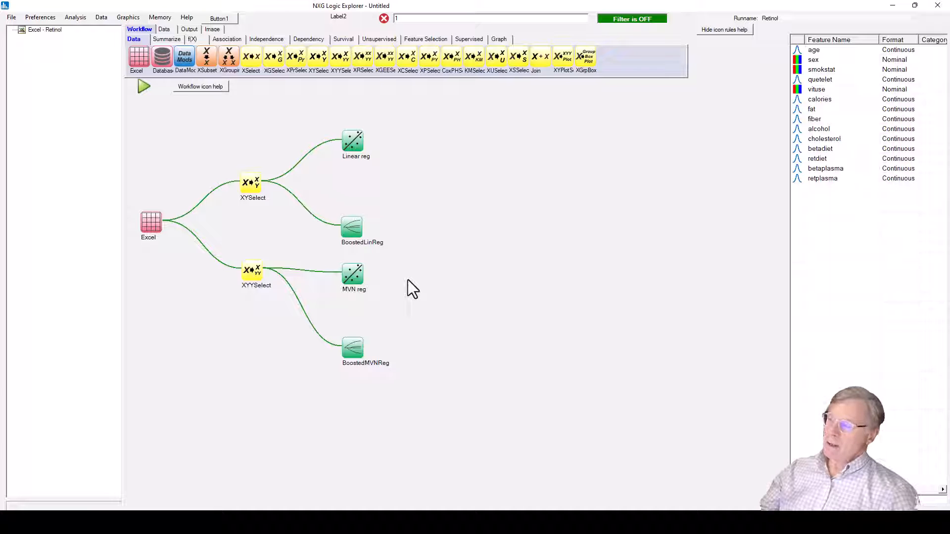
pyautogui.moveTo(349, 142); pyautogui.dragTo(352, 135)
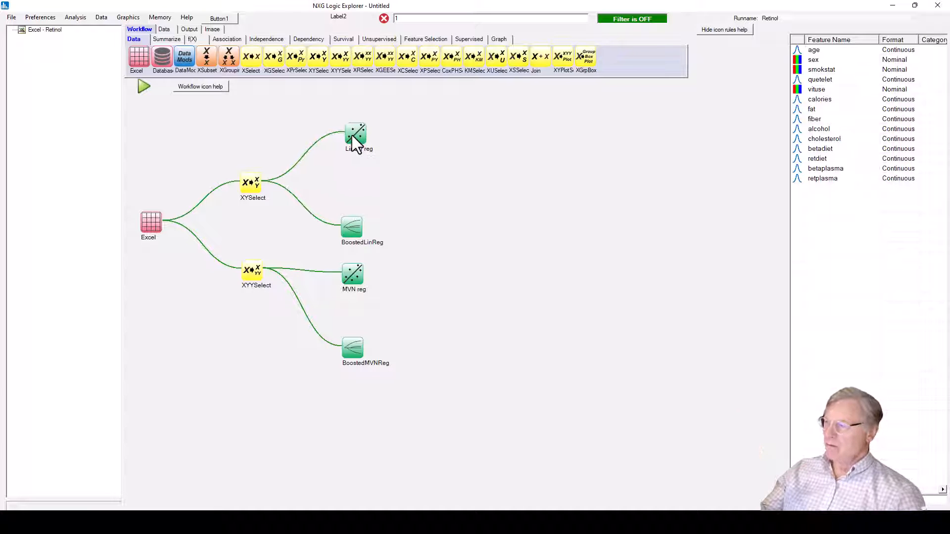
pyautogui.moveTo(356, 229); pyautogui.dragTo(360, 205)
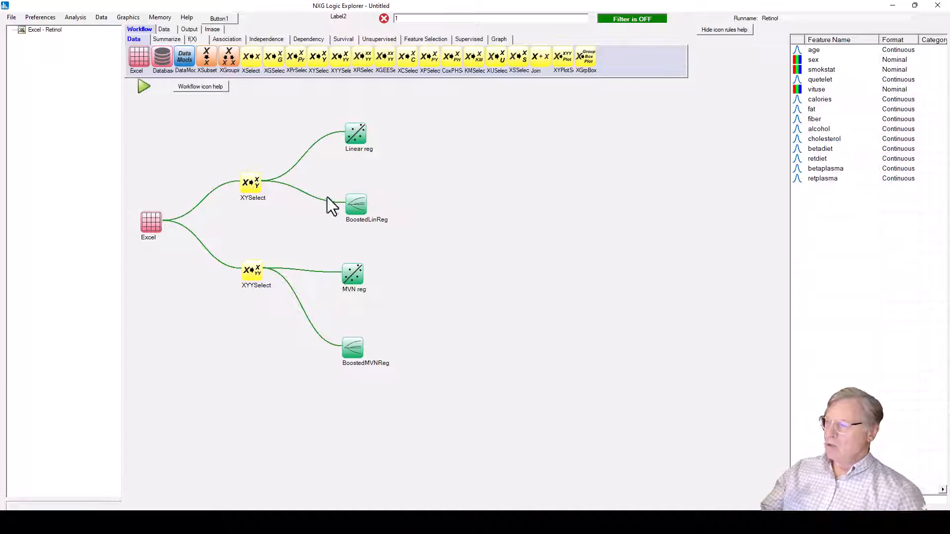
pyautogui.moveTo(253, 191); pyautogui.dragTo(253, 176)
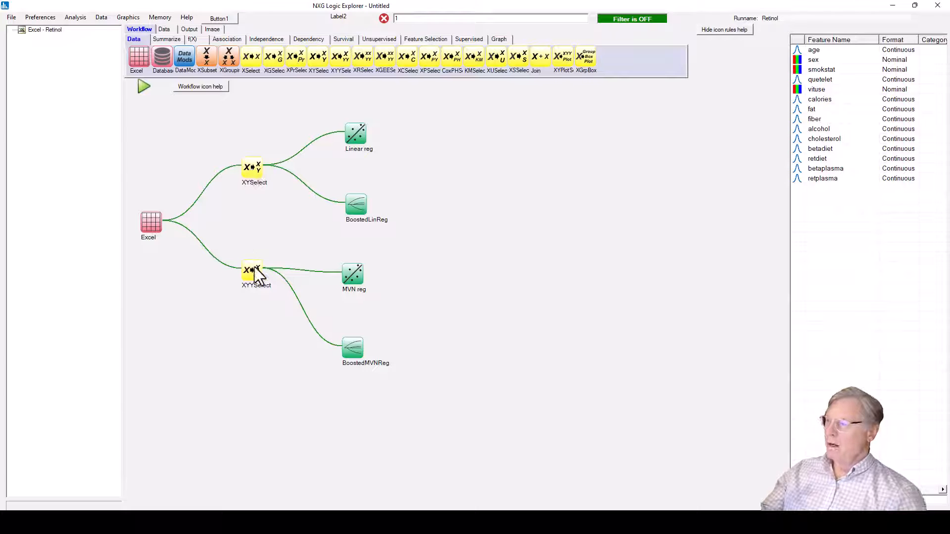
pyautogui.moveTo(254, 267)
pyautogui.mouseDown()
pyautogui.moveTo(255, 283)
pyautogui.moveTo(264, 281)
pyautogui.mouseUp()
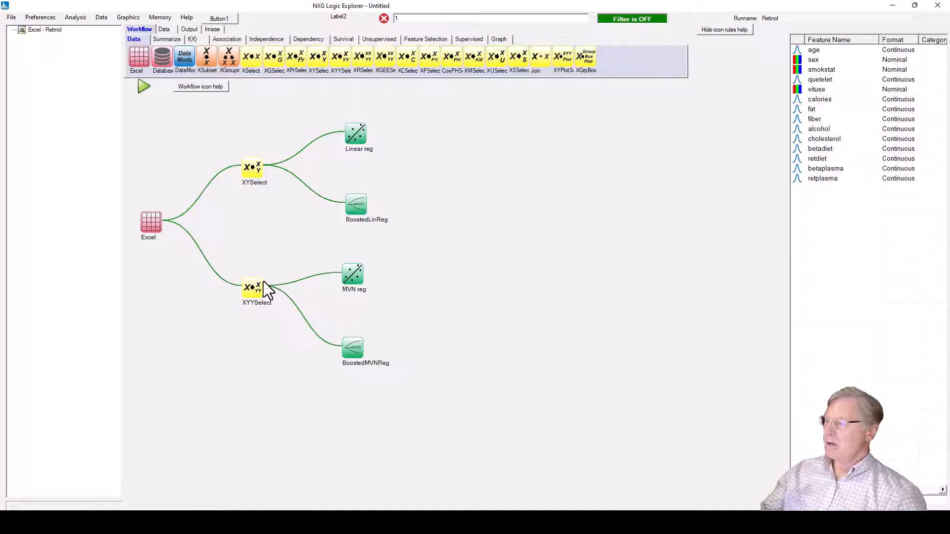
pyautogui.moveTo(354, 282); pyautogui.dragTo(360, 273)
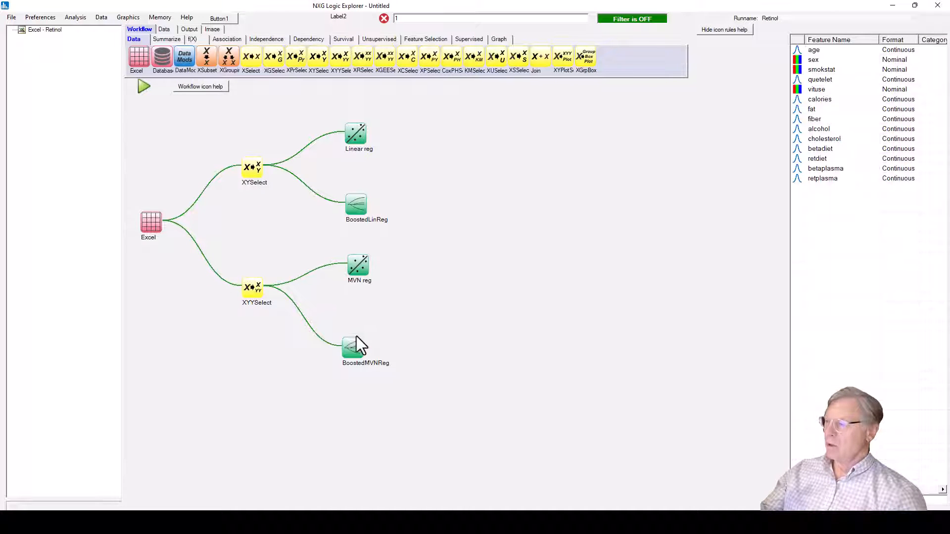
# Align the BoostedMVNReg and MVN reg nodes beneath the two linear regression nodes, placing BoostedMVNReg closer to MVN reg.
pyautogui.moveTo(356, 335); pyautogui.dragTo(358, 326)
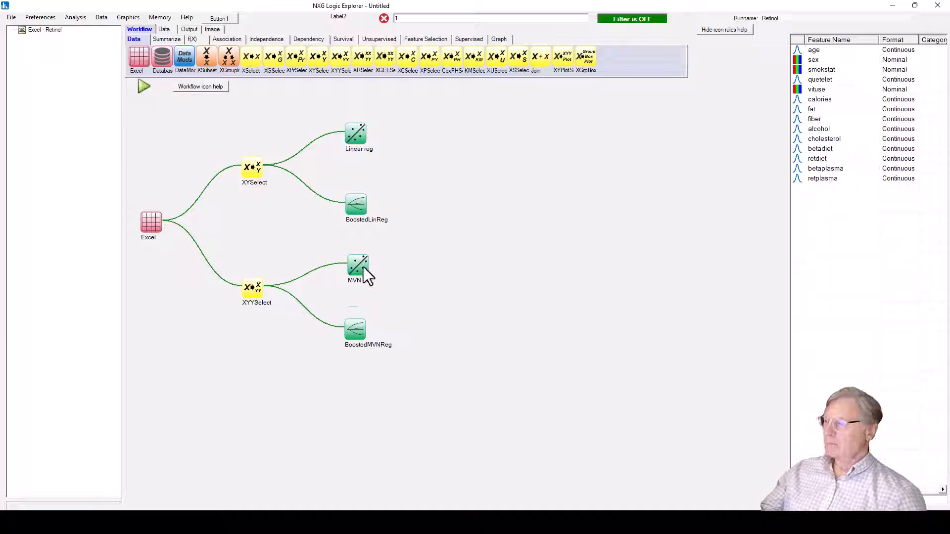
pyautogui.moveTo(363, 268); pyautogui.dragTo(359, 270)
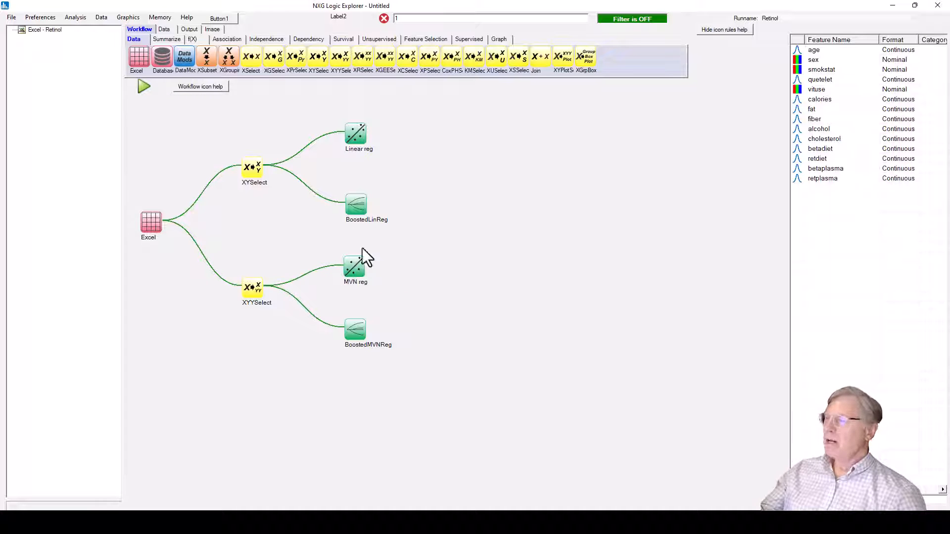
# Run only the Linear reg node and display the Coefficients output of its Linear Regression results.
pyautogui.rightClick(356, 134)
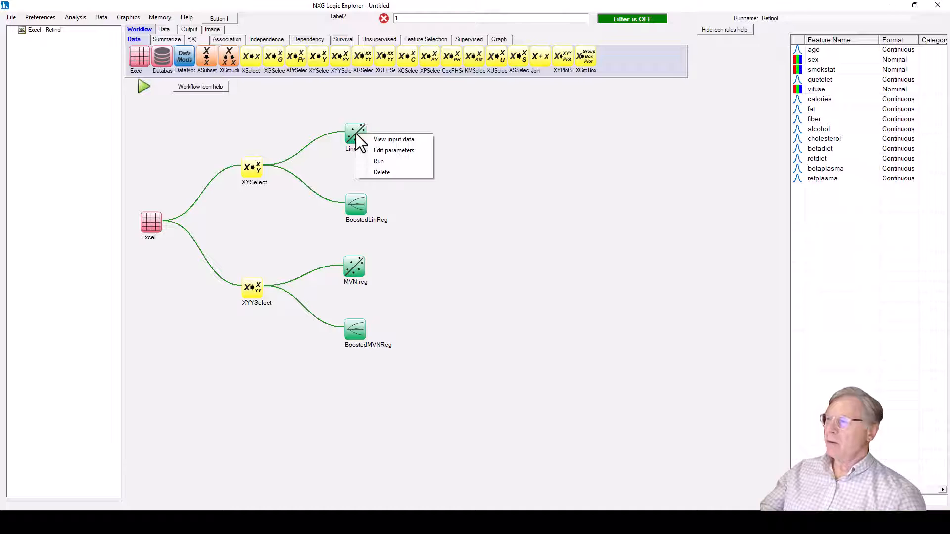
pyautogui.click(379, 162)
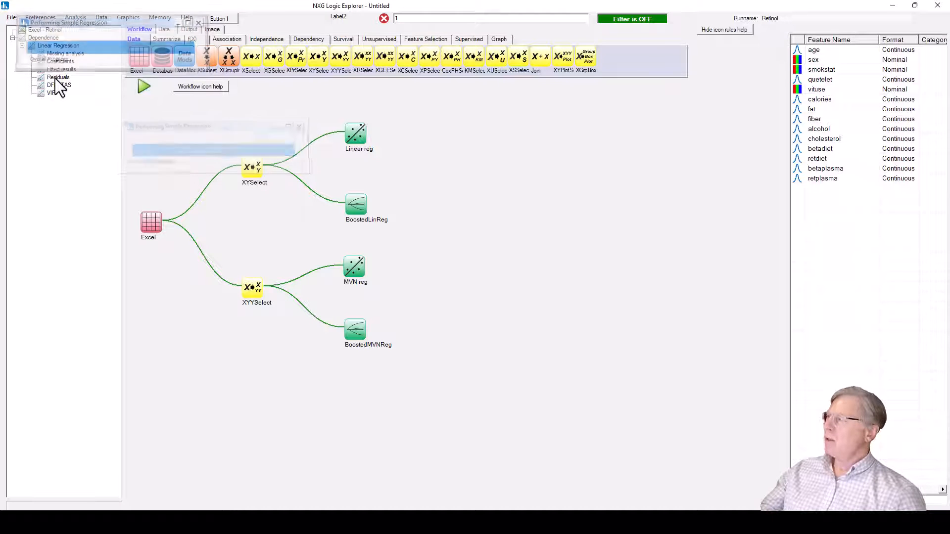
pyautogui.click(61, 63)
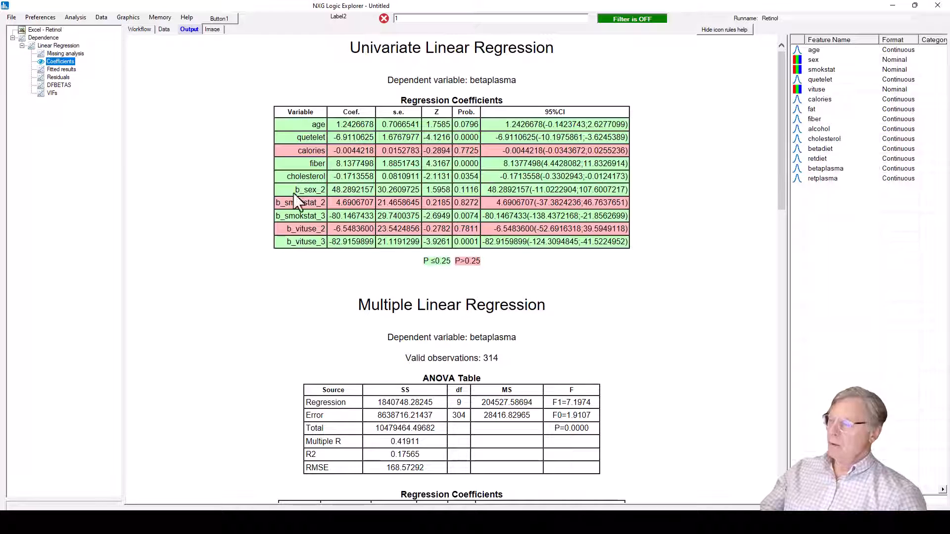
# Return to the workflow and run only the MVN reg node.
pyautogui.click(143, 29)
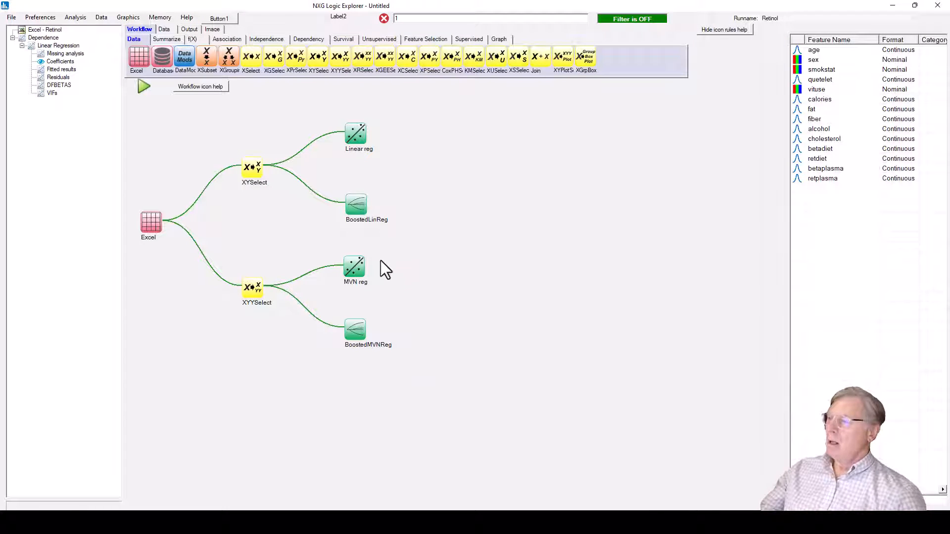
pyautogui.rightClick(356, 268)
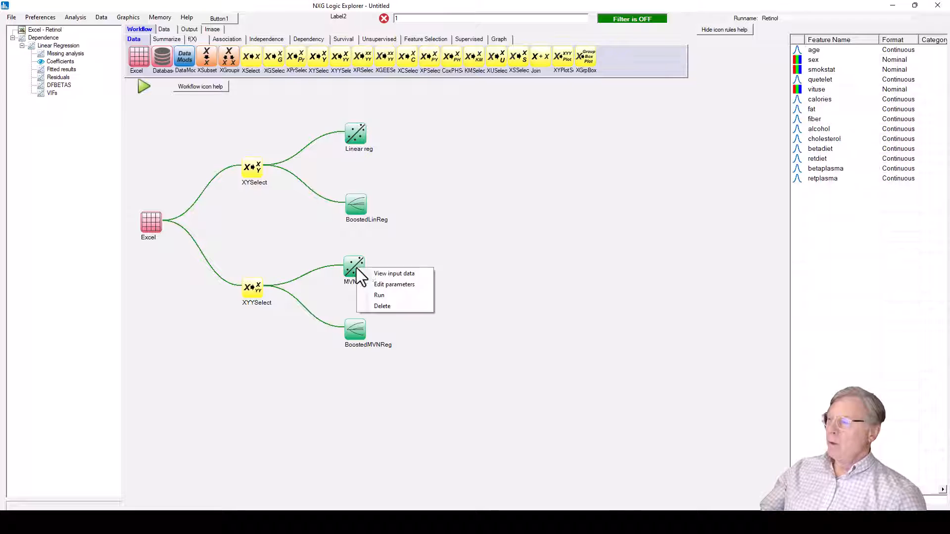
pyautogui.click(381, 295)
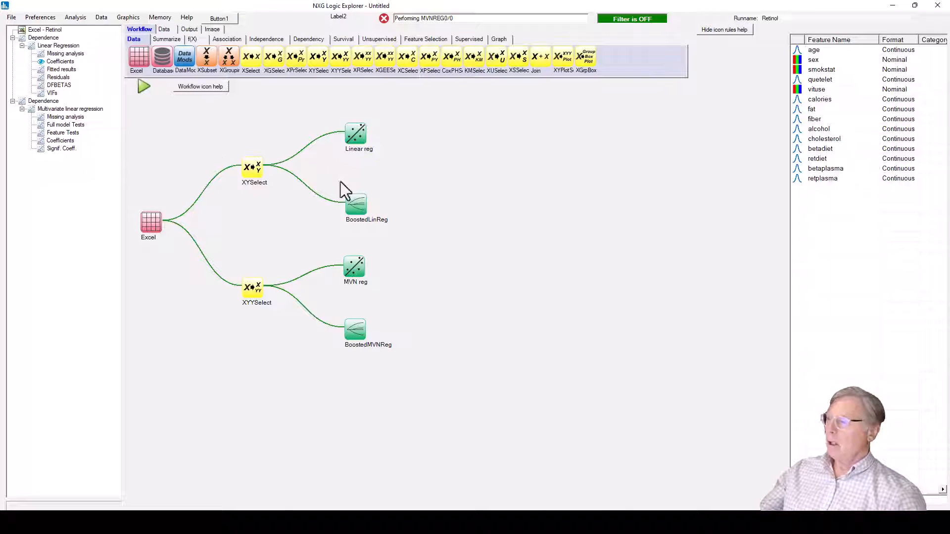
# Run only the BoostedLinReg node and view its β vs. Step, β vs. ||β|| and RMSE plots for betaplasma.
pyautogui.rightClick(357, 203)
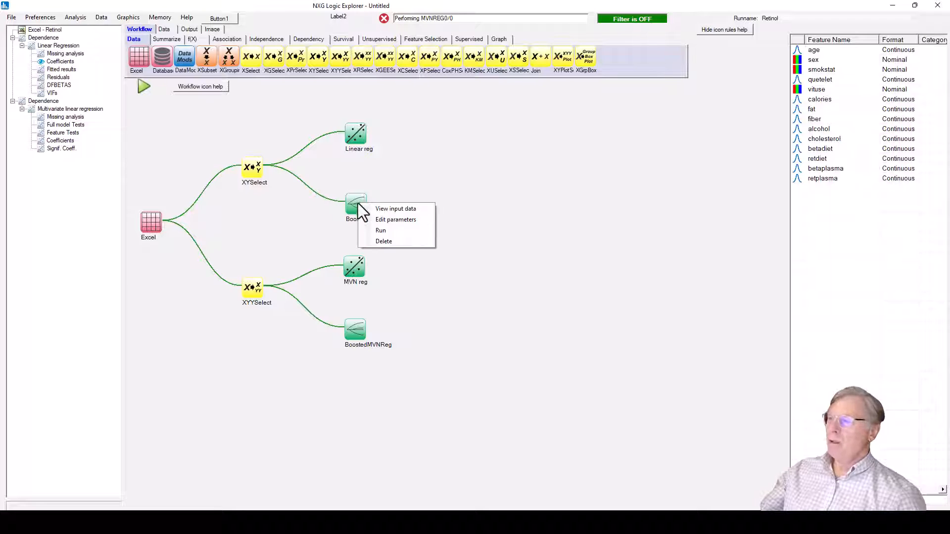
pyautogui.click(381, 230)
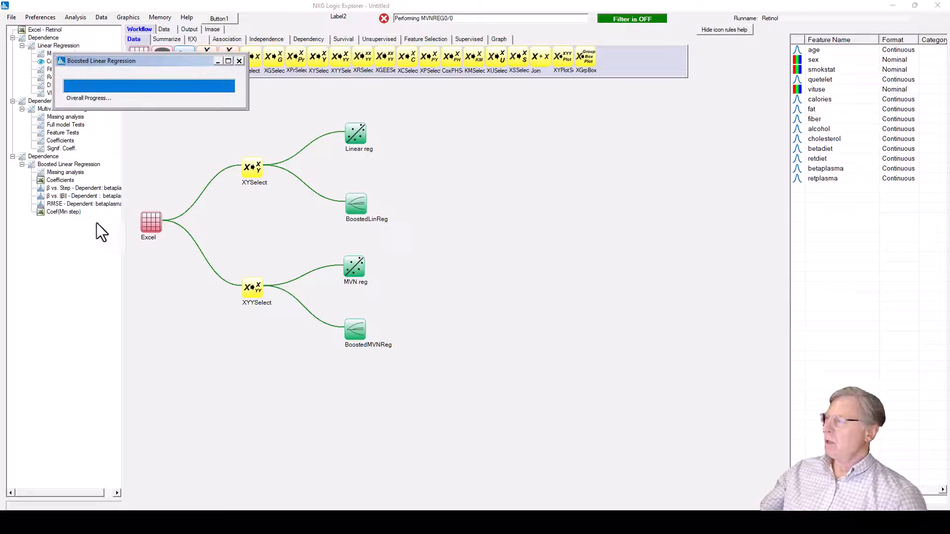
pyautogui.click(65, 188)
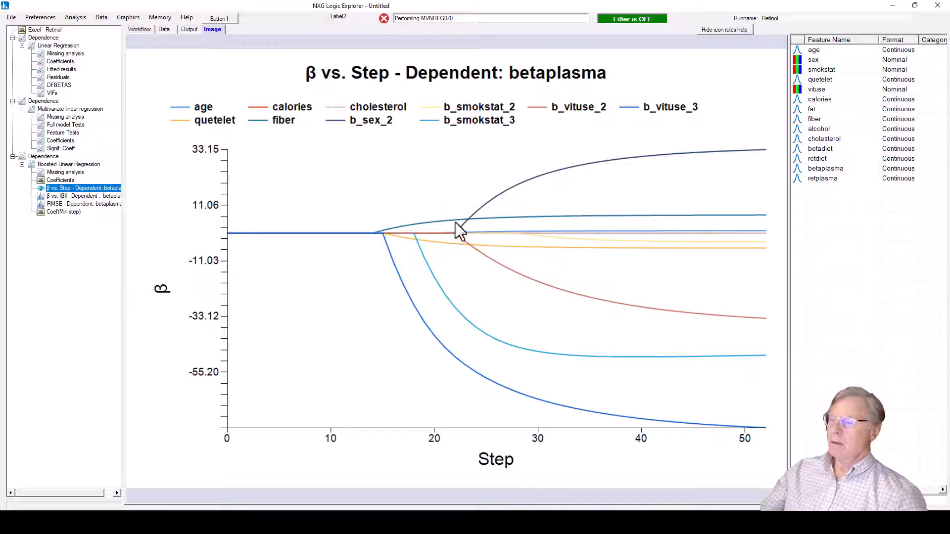
pyautogui.click(94, 197)
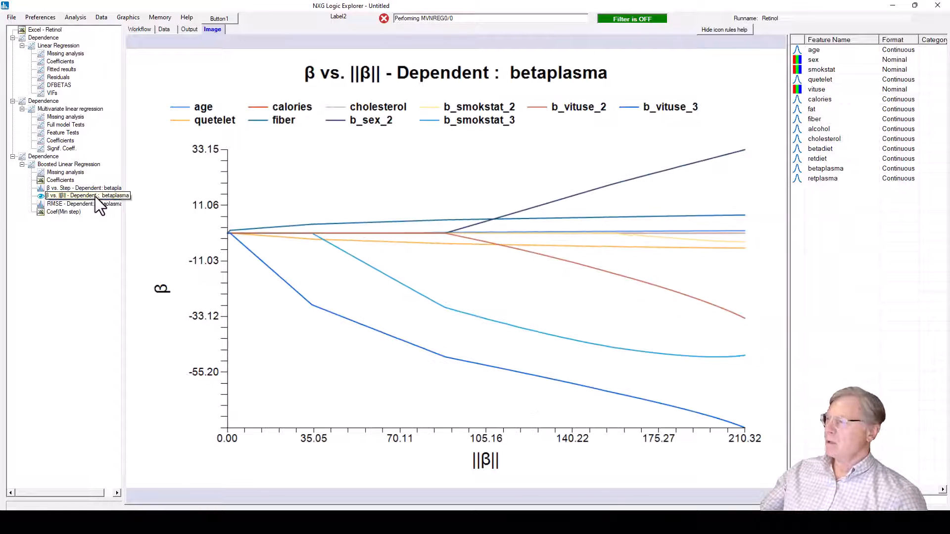
pyautogui.click(91, 204)
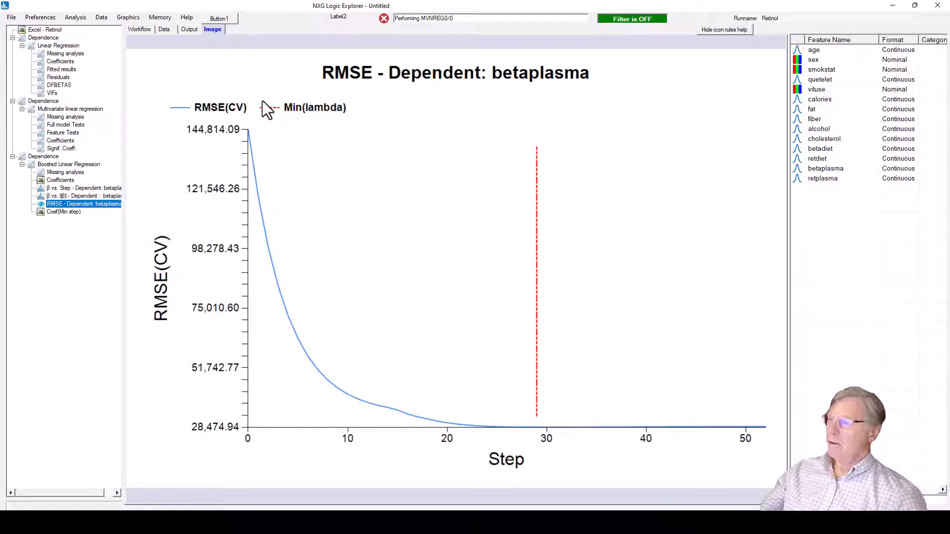
# Return to the workflow and execute all of its nodes in one run.
pyautogui.click(139, 29)
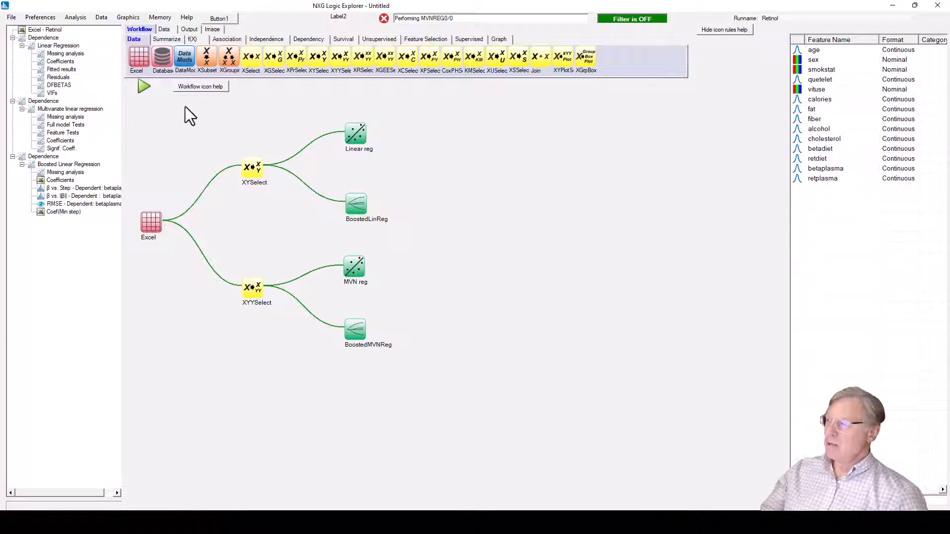
pyautogui.click(143, 85)
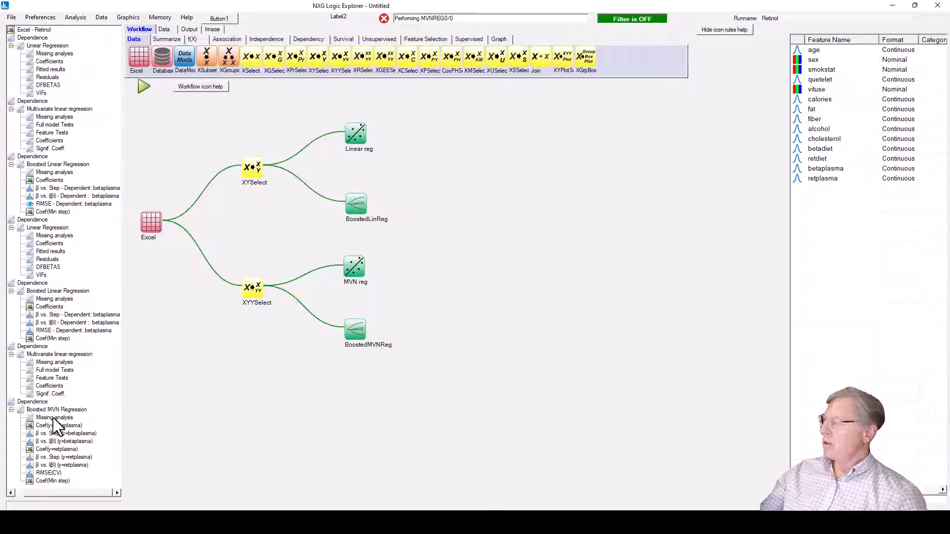
# Rearrange the regression nodes into one column, ordered from top to bottom as MVN reg, BoostedMVNReg, Linear reg and BoostedLinReg.
pyautogui.moveTo(346, 216); pyautogui.dragTo(385, 198)
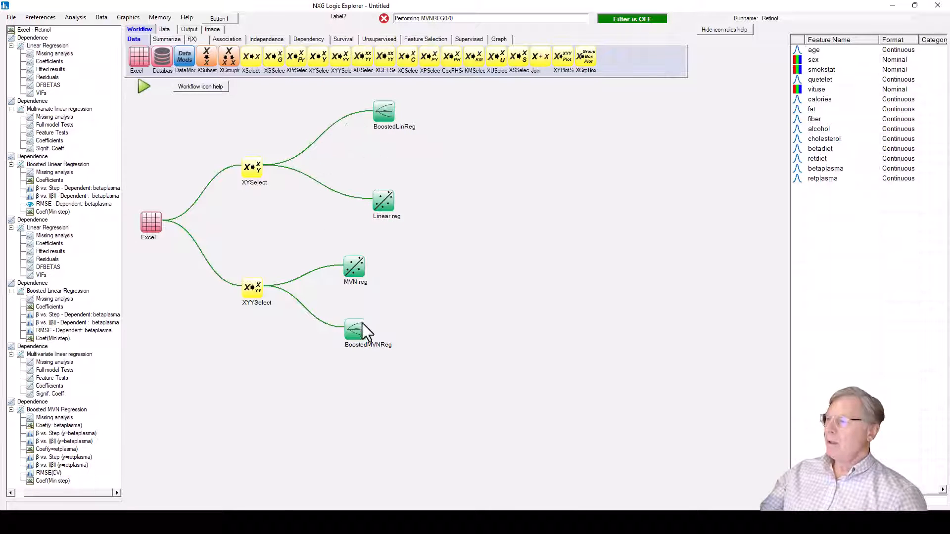
pyautogui.moveTo(362, 332); pyautogui.dragTo(391, 326)
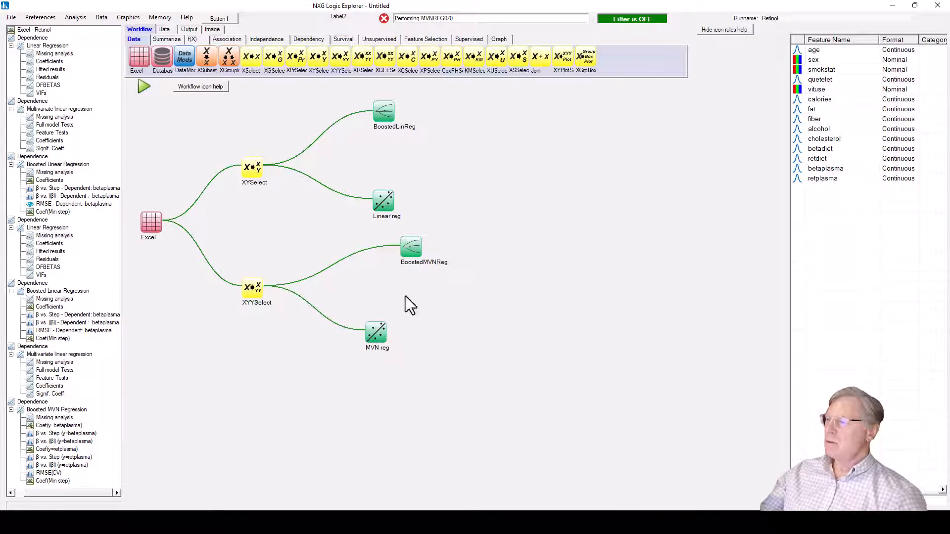
pyautogui.moveTo(409, 249); pyautogui.dragTo(370, 261)
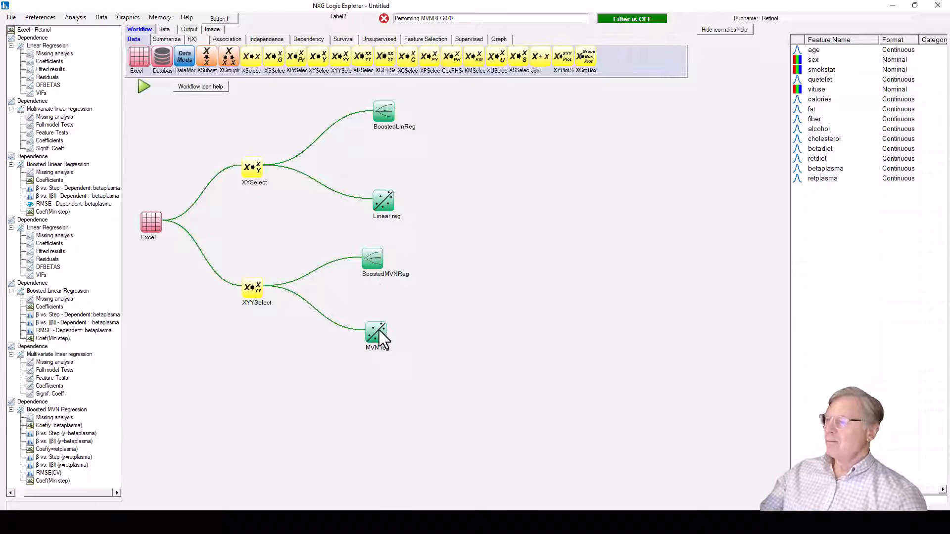
pyautogui.moveTo(379, 339); pyautogui.dragTo(441, 128)
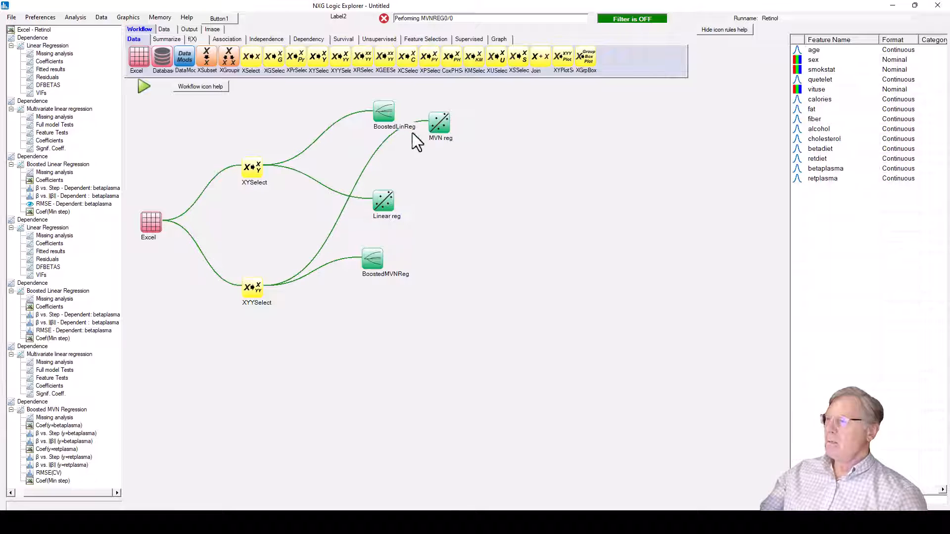
pyautogui.moveTo(384, 117); pyautogui.dragTo(387, 357)
pyautogui.moveTo(385, 213); pyautogui.dragTo(440, 215)
pyautogui.moveTo(378, 261); pyautogui.dragTo(445, 287)
pyautogui.moveTo(391, 358); pyautogui.dragTo(440, 365)
pyautogui.moveTo(442, 296); pyautogui.dragTo(439, 266)
pyautogui.moveTo(445, 170); pyautogui.dragTo(440, 193)
pyautogui.moveTo(444, 264); pyautogui.dragTo(445, 271)
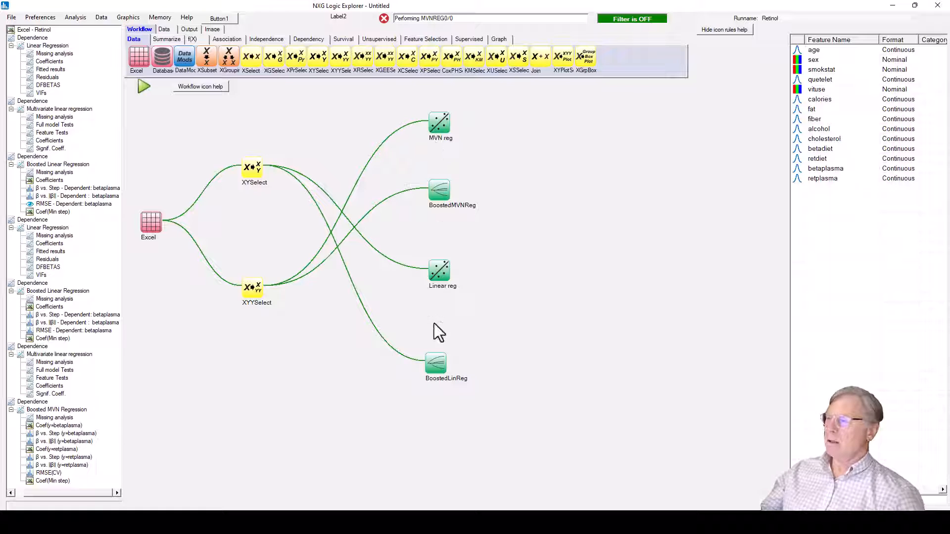
pyautogui.moveTo(438, 373); pyautogui.dragTo(439, 331)
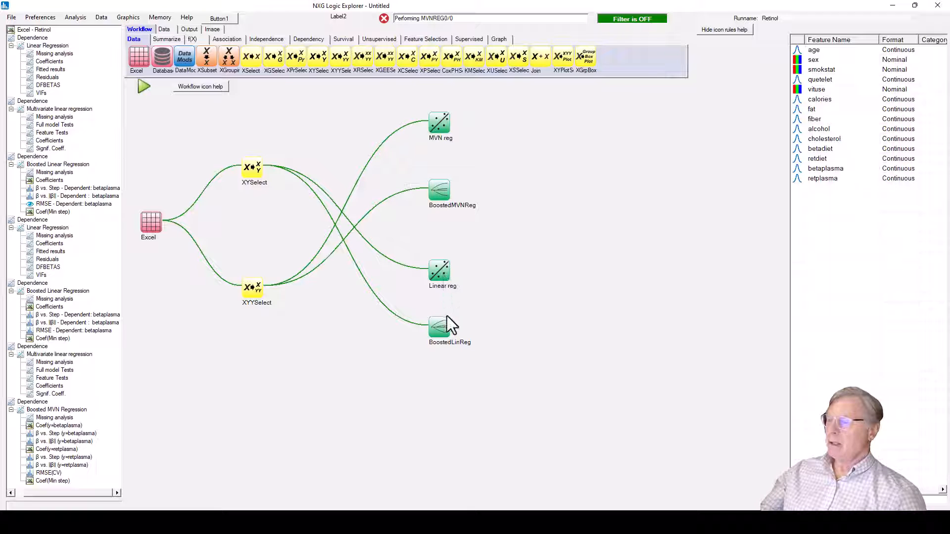
# Rerun the entire workflow with the reordered nodes and check the order of the new results in the output tree.
pyautogui.click(138, 85)
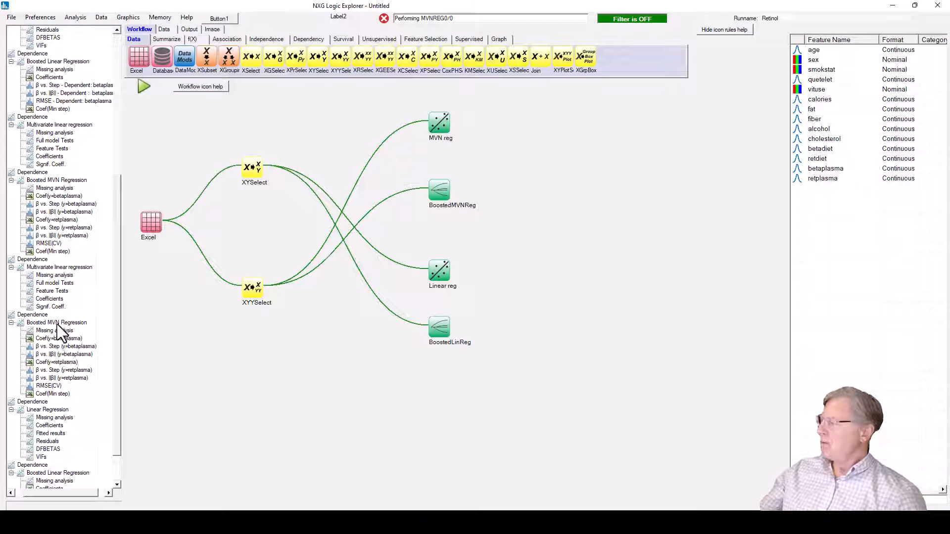
pyautogui.scroll(-2, 63, 325)
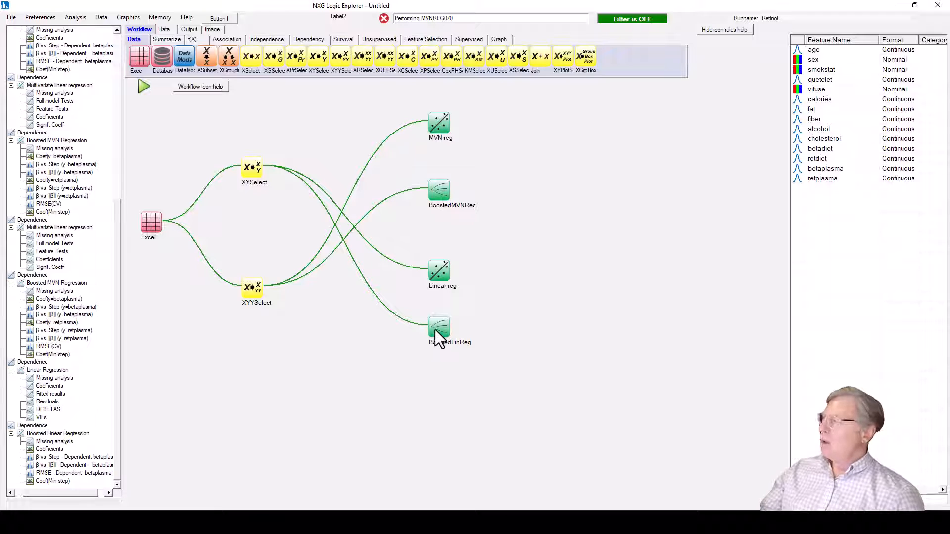
# Examine the first Linear Regression run's missing data analysis and its univariate and multiple regression coefficient tables.
pyautogui.scroll(10, 89, 267)
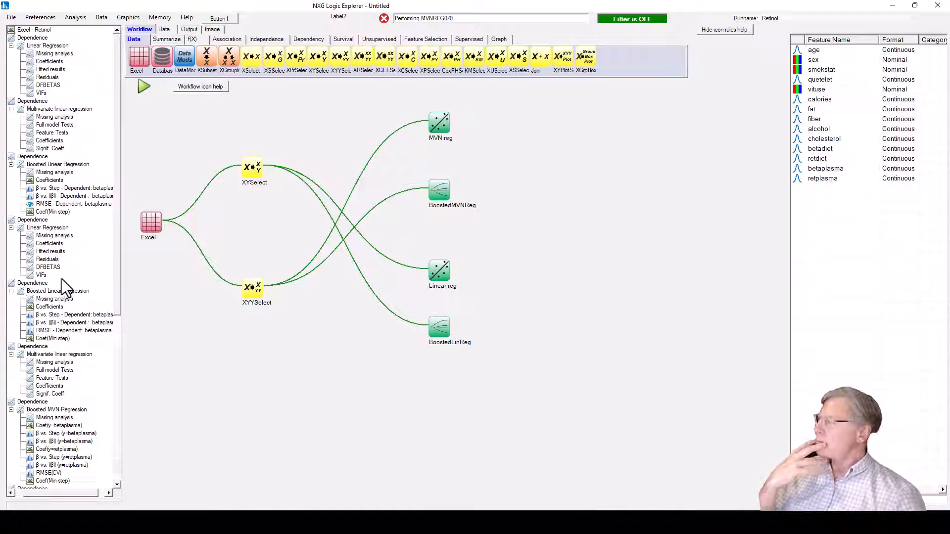
pyautogui.click(54, 55)
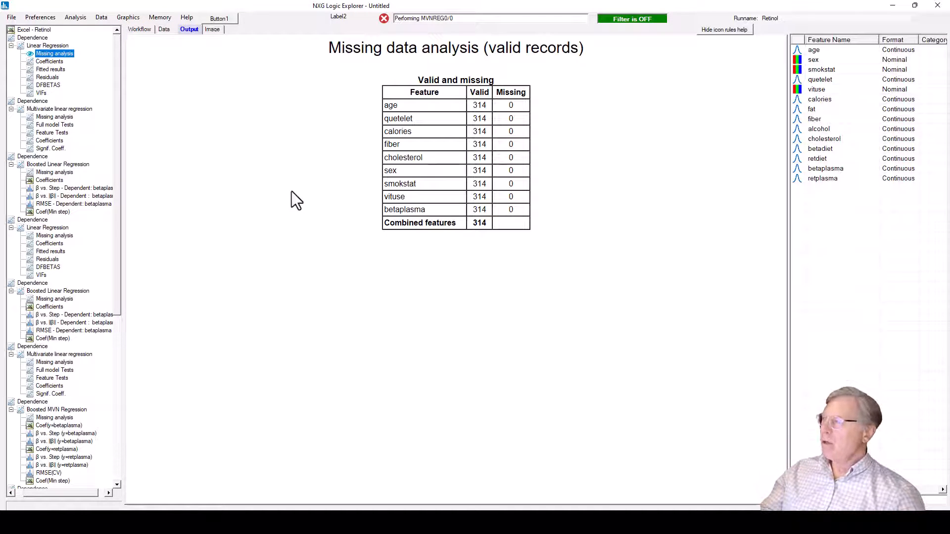
pyautogui.click(47, 61)
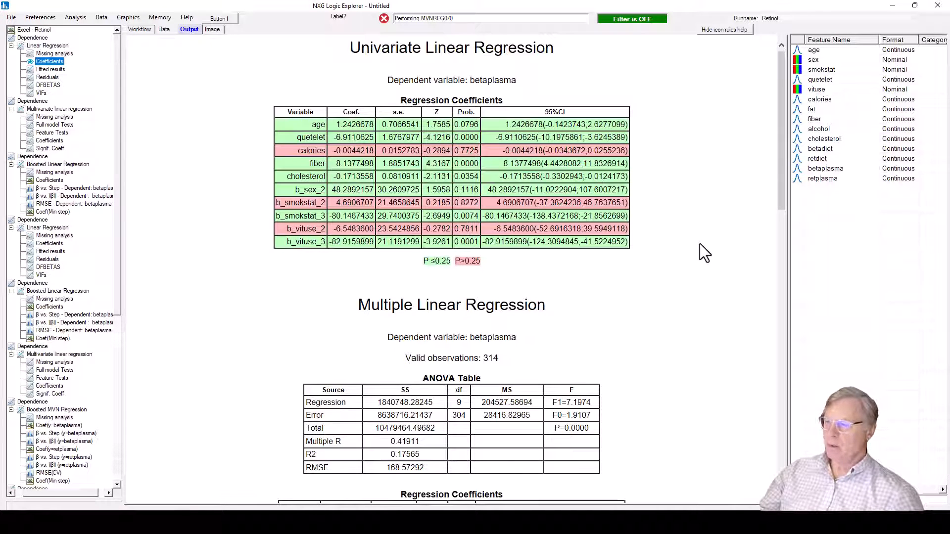
pyautogui.scroll(-4, 712, 221)
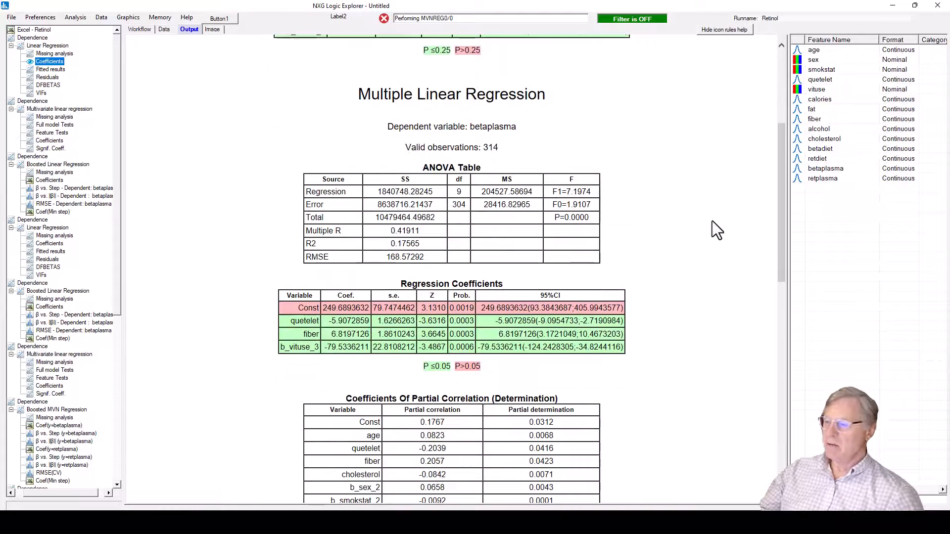
pyautogui.scroll(1, 711, 218)
pyautogui.scroll(1, 683, 240)
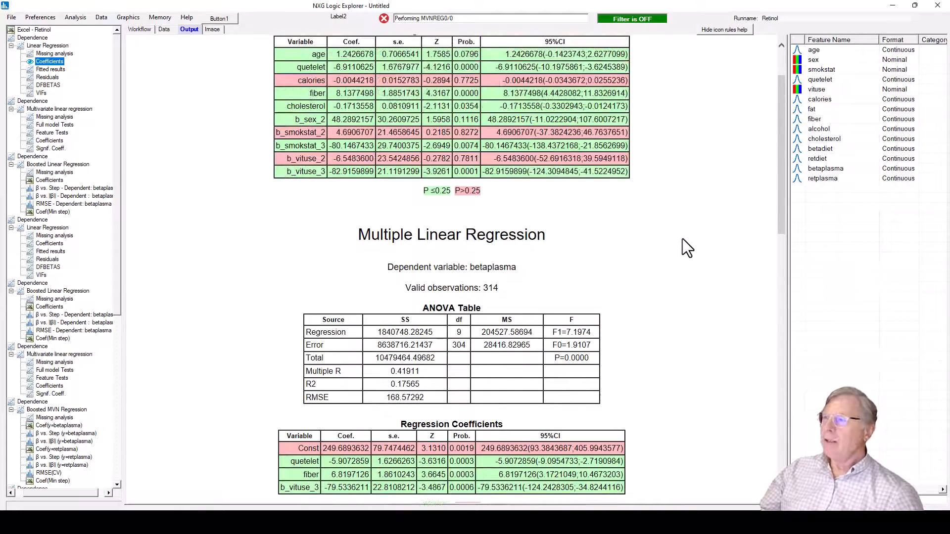
pyautogui.scroll(1, 580, 124)
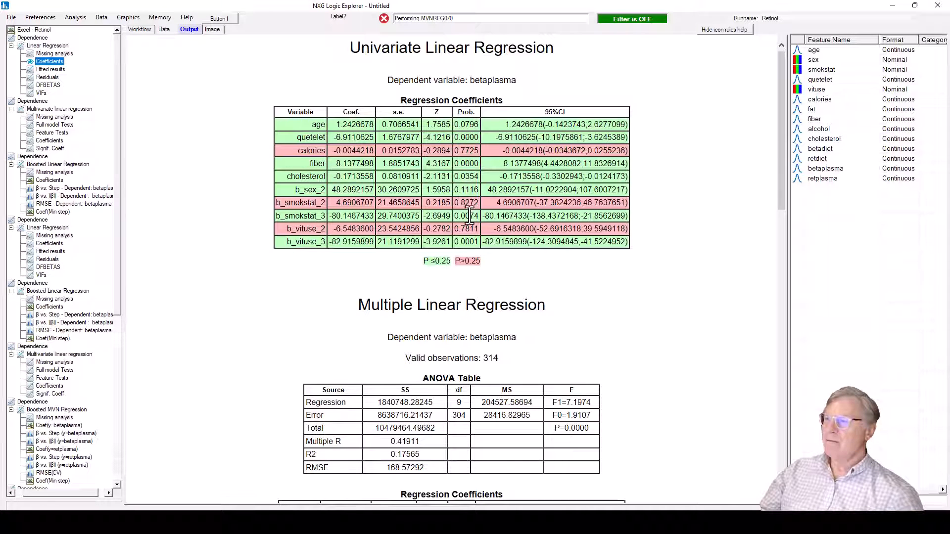
pyautogui.scroll(-5, 652, 237)
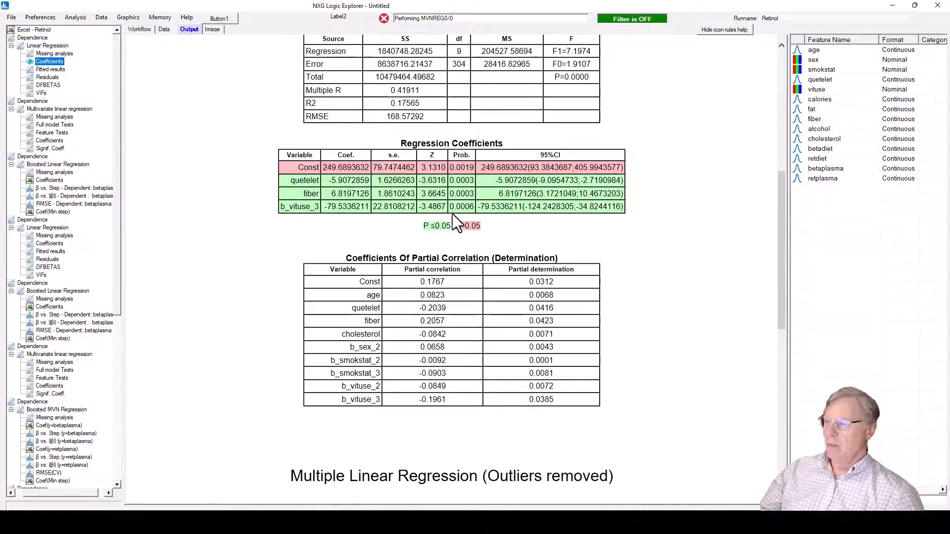
pyautogui.scroll(2, 403, 212)
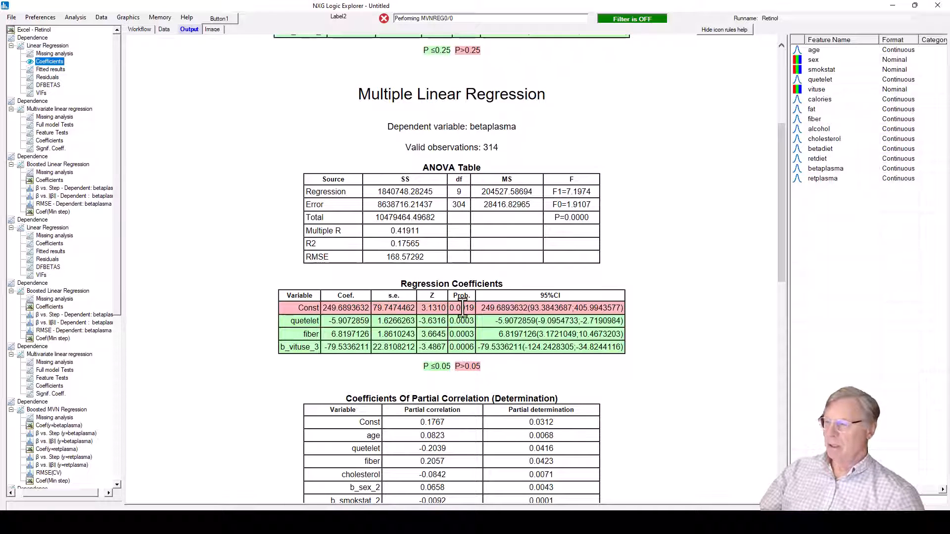
# In the general default settings, set the model building strategy table p-value to 1 and apply the change.
pyautogui.click(37, 19)
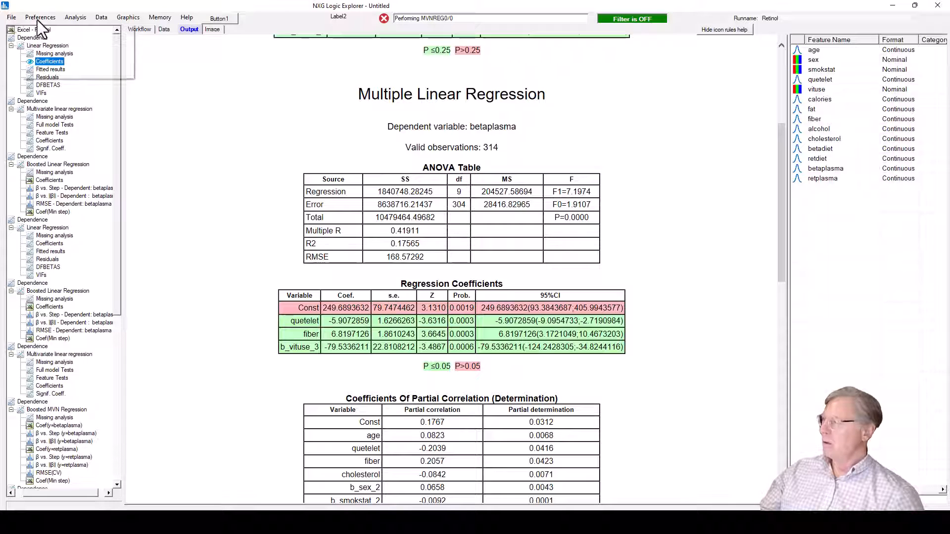
pyautogui.click(66, 40)
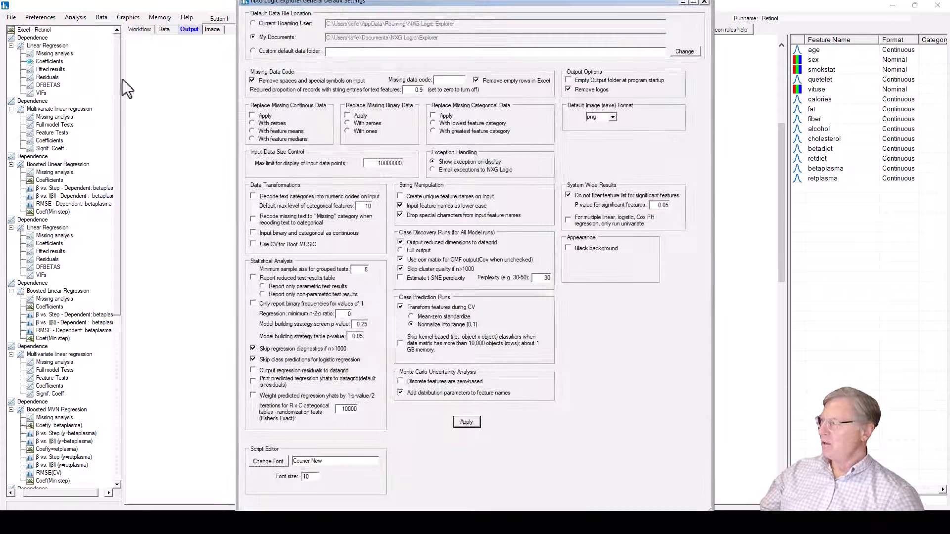
pyautogui.doubleClick(354, 336)
pyautogui.write('1')
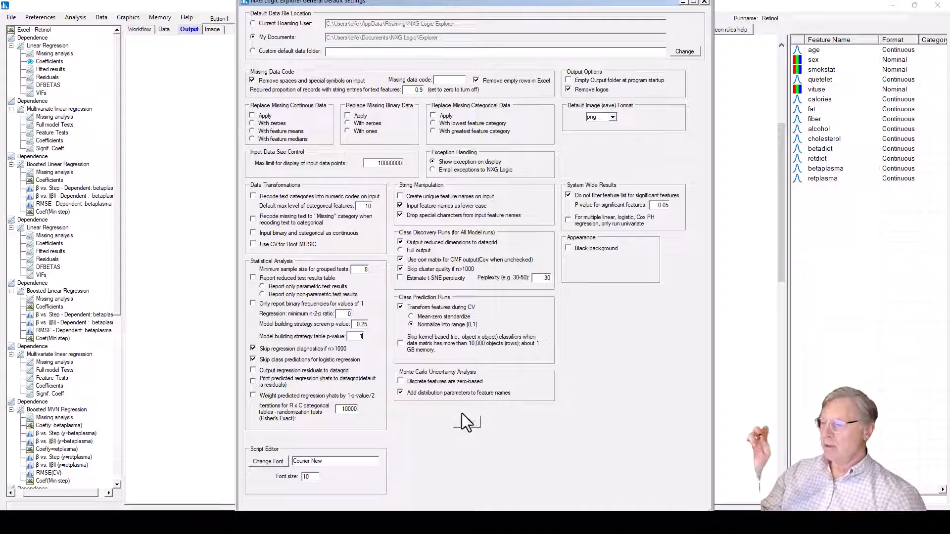
pyautogui.click(467, 421)
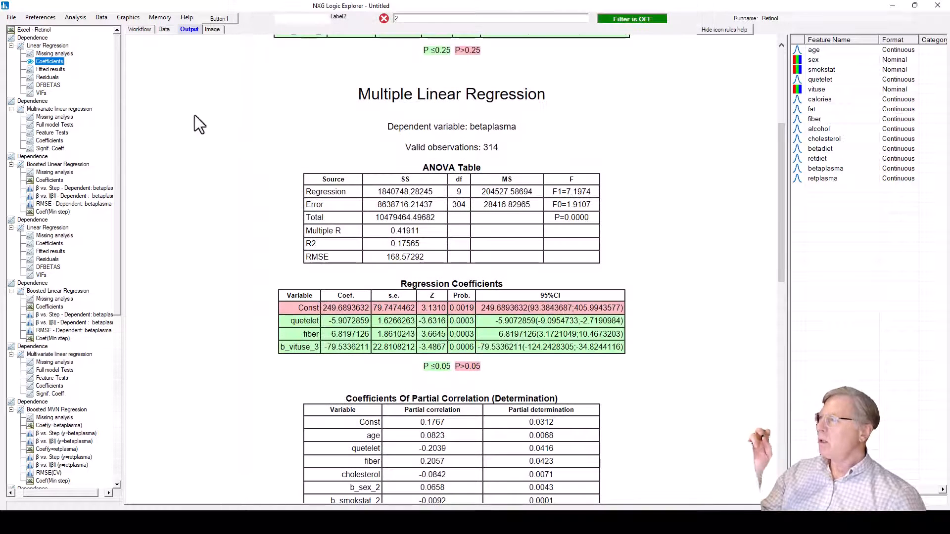
# Rearrange the regression nodes in the workflow into one column, ordered from top to bottom as Linear reg, BoostedLinReg, MVN reg and BoostedMVNReg.
pyautogui.click(142, 30)
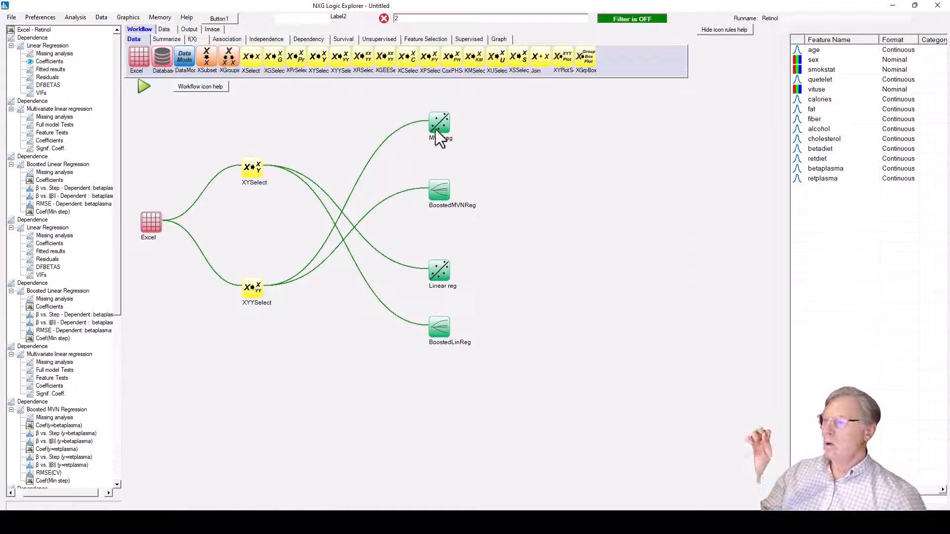
pyautogui.moveTo(441, 268); pyautogui.dragTo(466, 111)
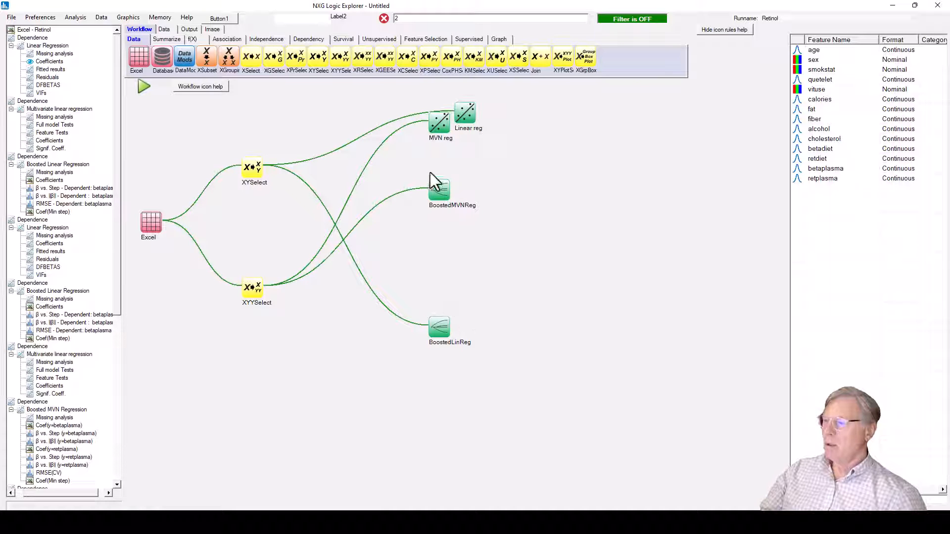
pyautogui.moveTo(439, 194); pyautogui.dragTo(448, 369)
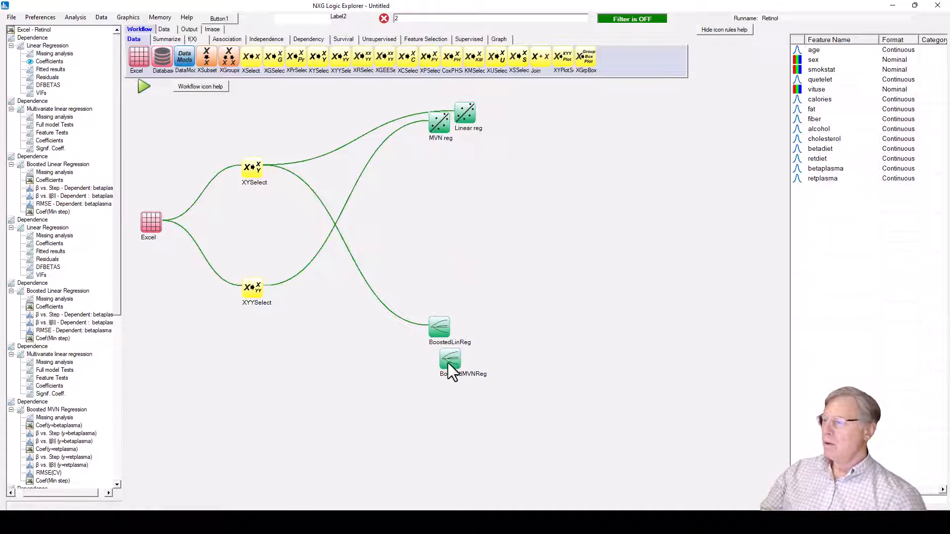
pyautogui.moveTo(440, 331); pyautogui.dragTo(446, 200)
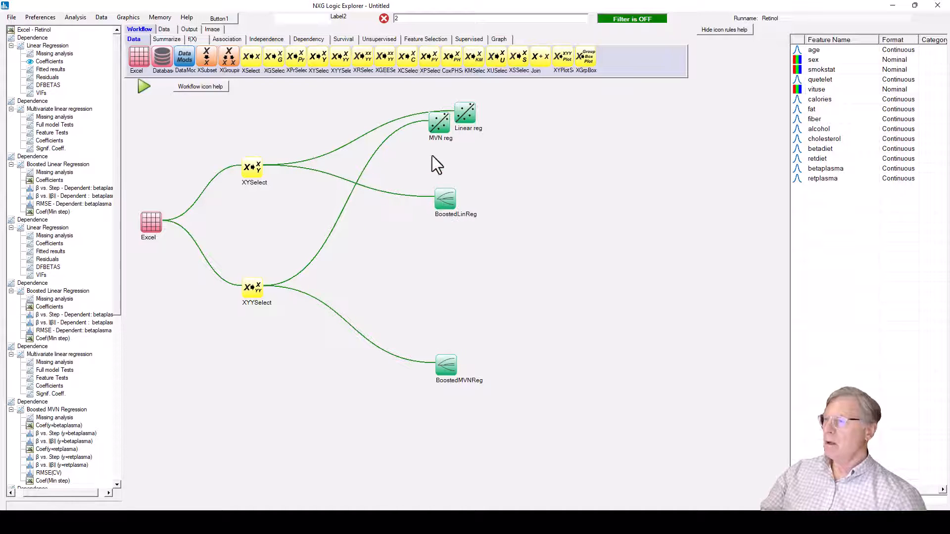
pyautogui.moveTo(440, 132); pyautogui.dragTo(443, 276)
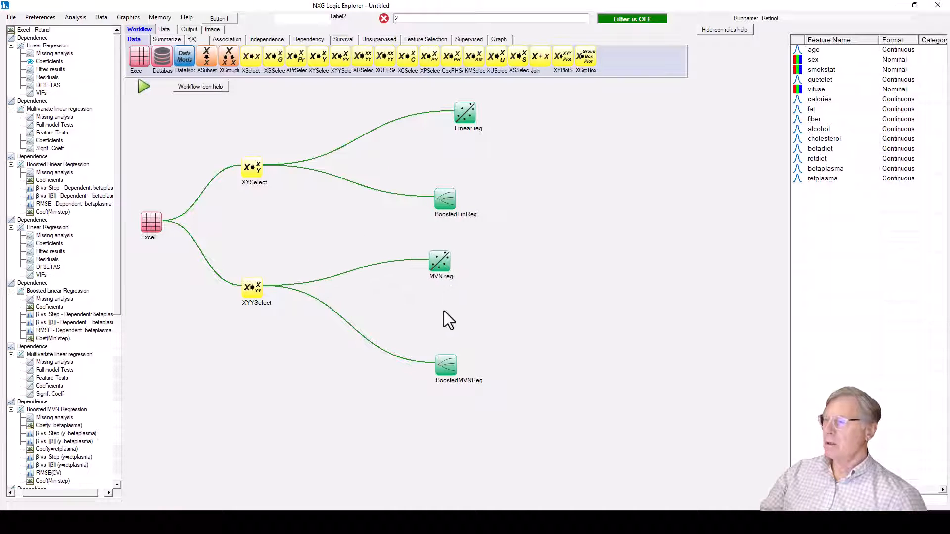
pyautogui.moveTo(448, 367); pyautogui.dragTo(440, 342)
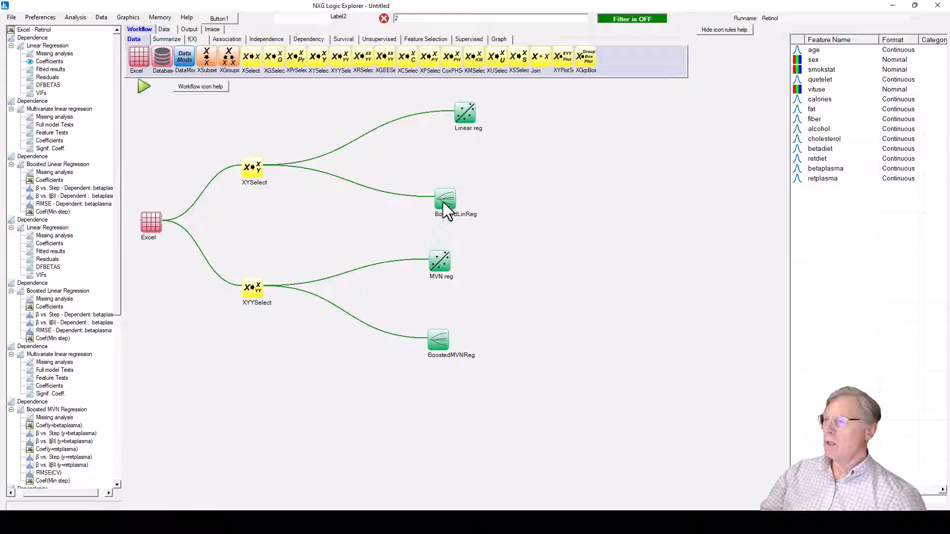
pyautogui.moveTo(445, 206); pyautogui.dragTo(439, 206)
pyautogui.moveTo(463, 117); pyautogui.dragTo(442, 123)
# Run only the Linear reg node and open the coefficients output of the newest Linear Regression run.
pyautogui.rightClick(444, 119)
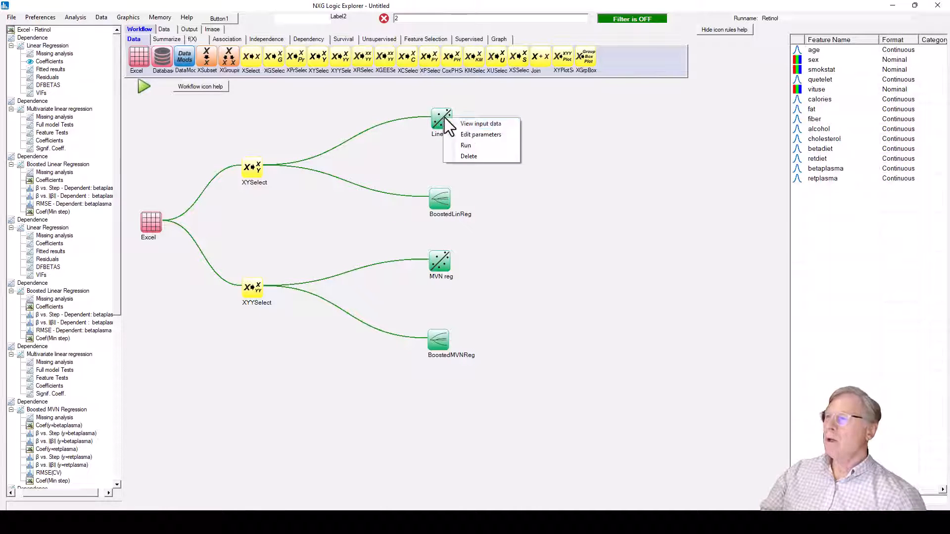
pyautogui.click(472, 146)
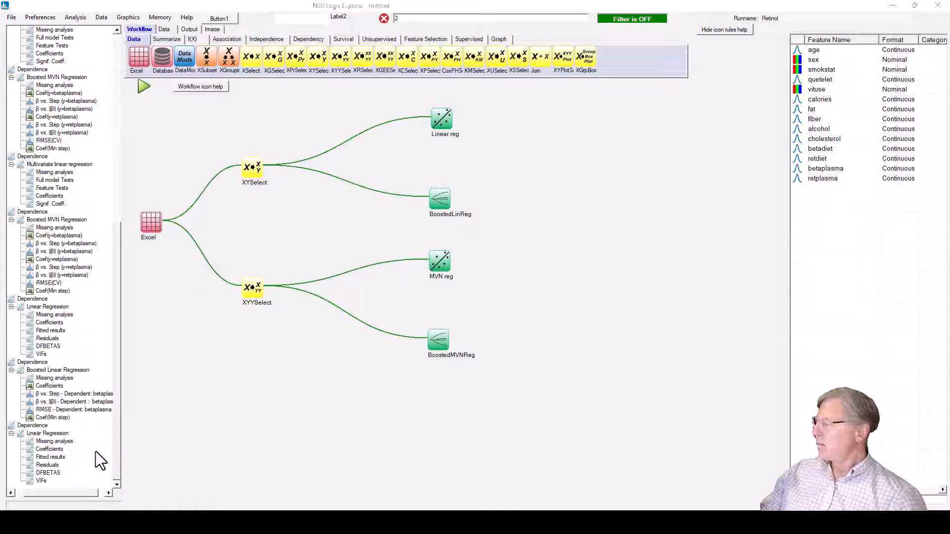
pyautogui.click(40, 450)
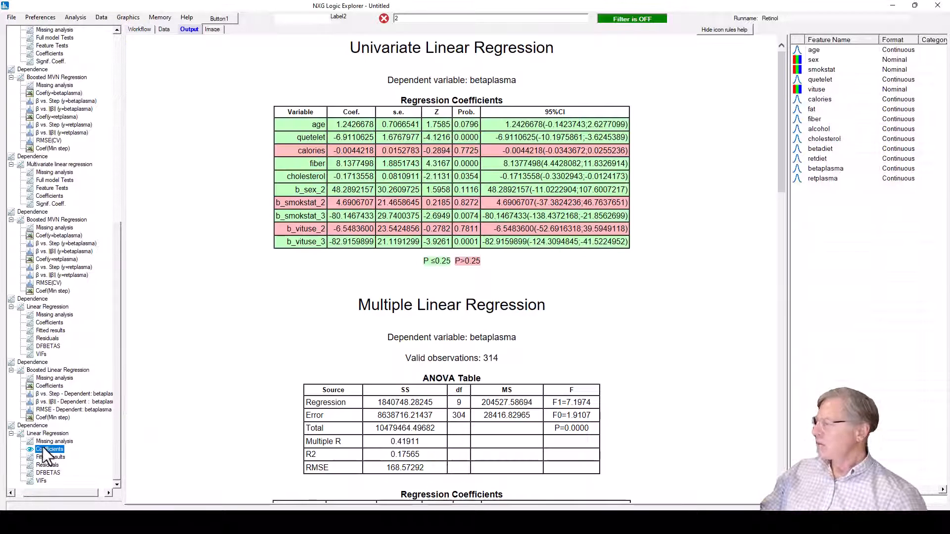
# Compare the univariate coefficients screened at p 0.25 with the multiple regression's ANOVA, coefficient and partial correlation tables for betaplasma.
pyautogui.scroll(-5, 291, 322)
pyautogui.scroll(-3, 255, 292)
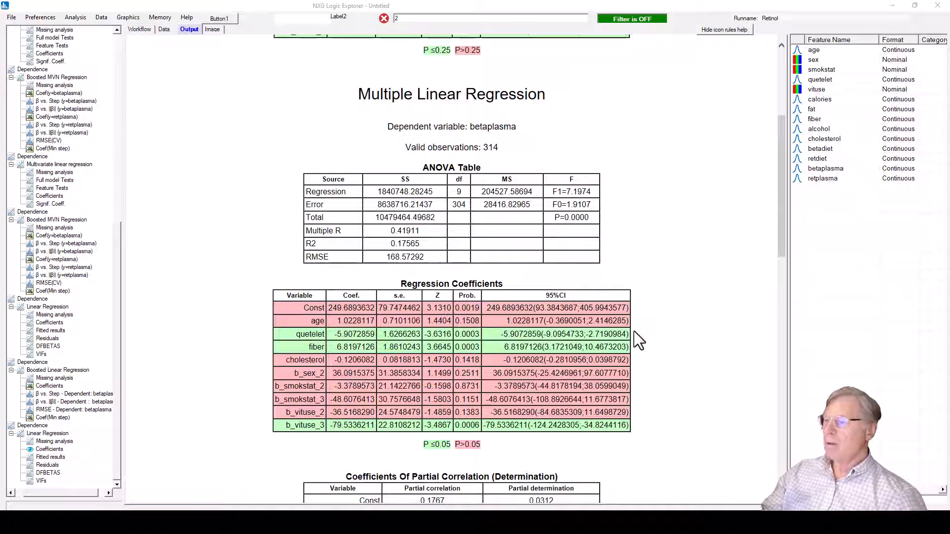
pyautogui.scroll(9, 251, 287)
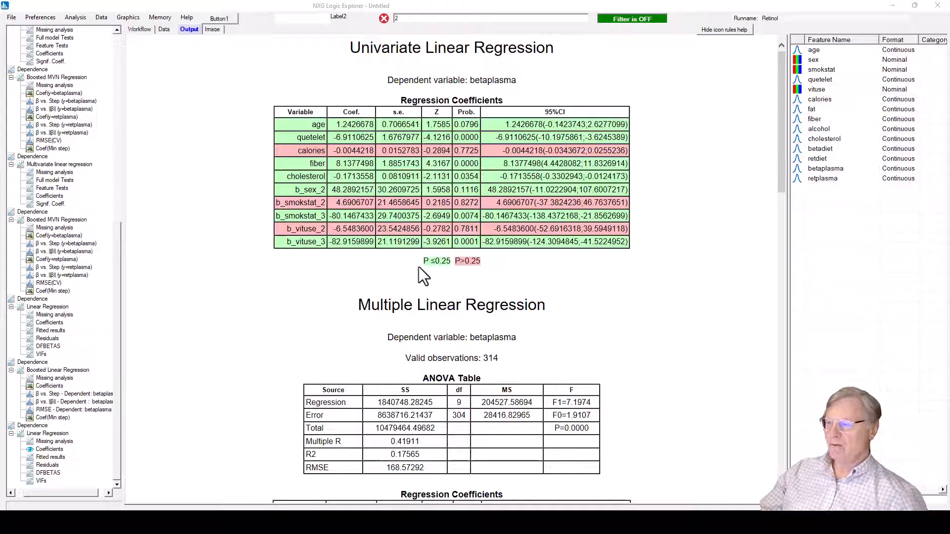
pyautogui.scroll(-5, 388, 272)
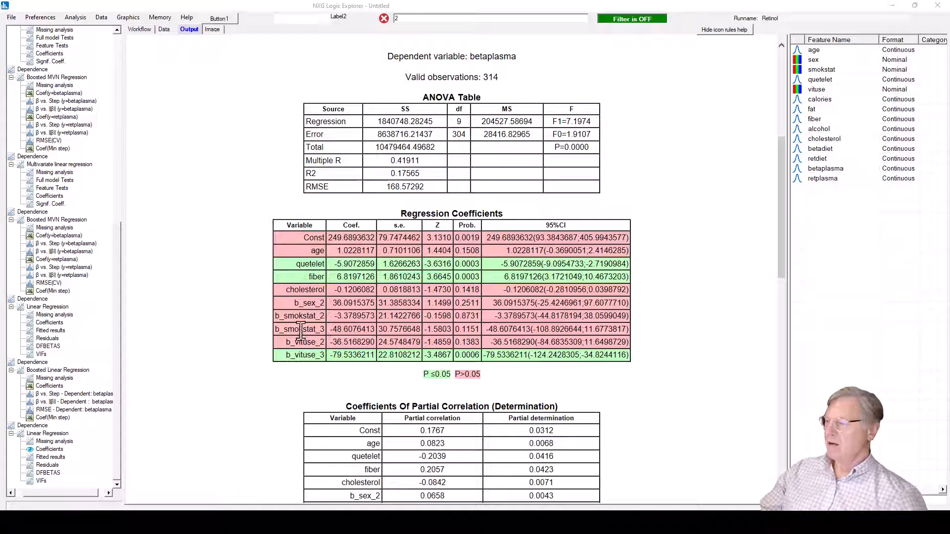
pyautogui.scroll(5, 224, 290)
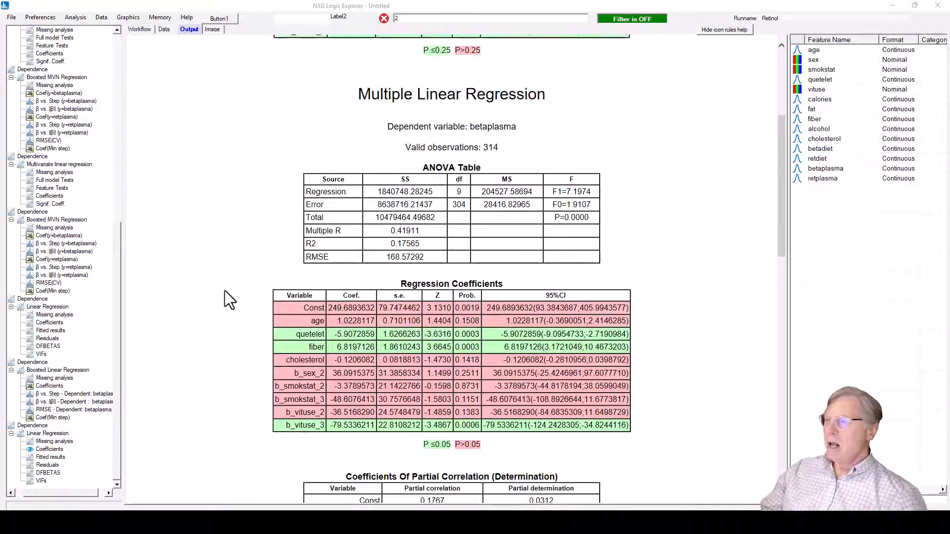
pyautogui.scroll(-4, 225, 289)
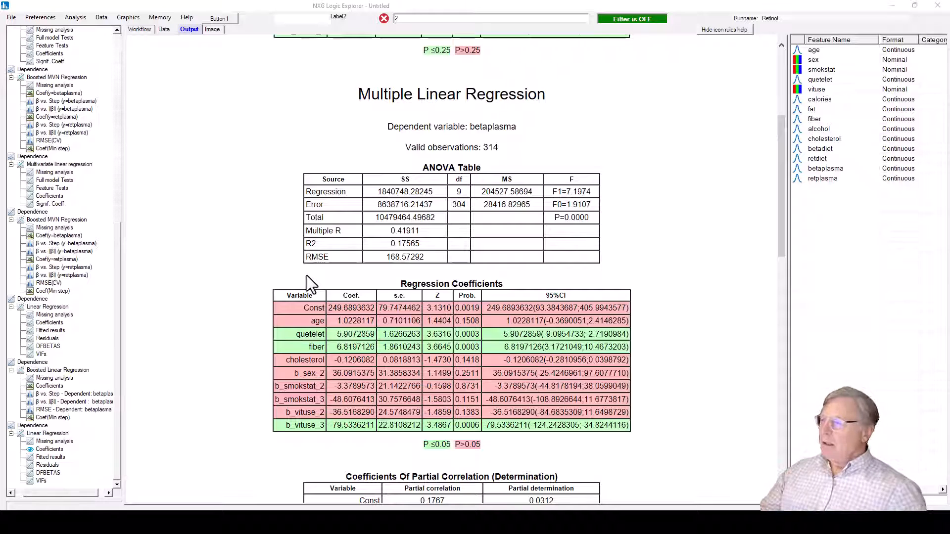
pyautogui.scroll(5, 272, 121)
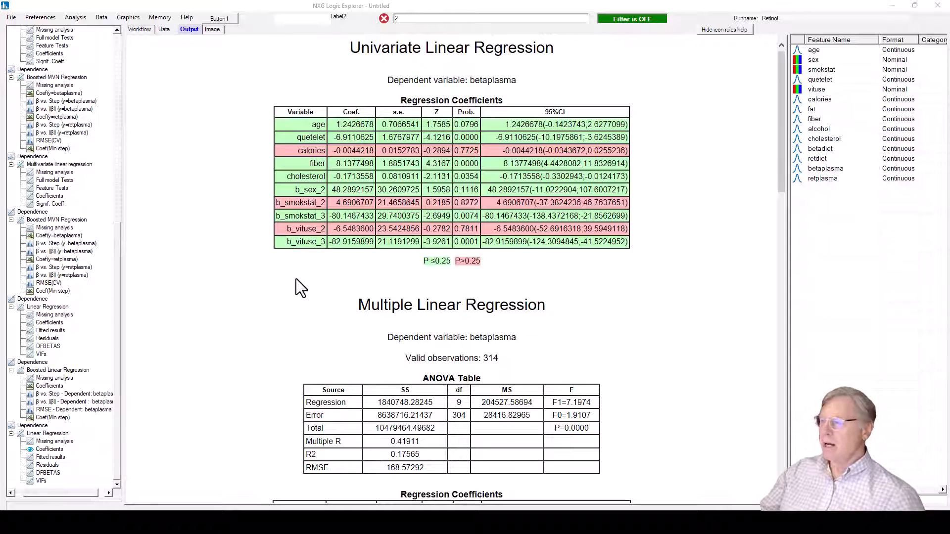
pyautogui.scroll(-3, 346, 299)
pyautogui.scroll(-3, 305, 298)
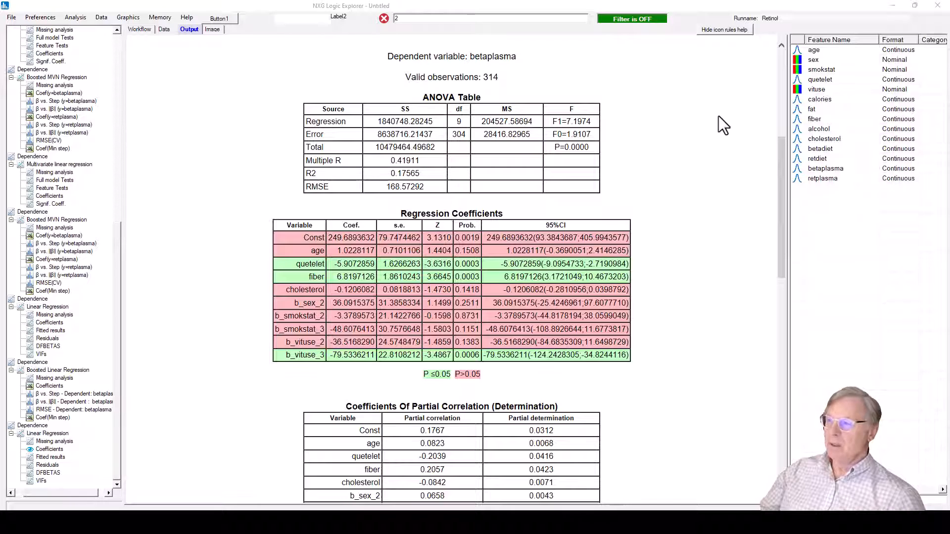
pyautogui.scroll(3, 691, 124)
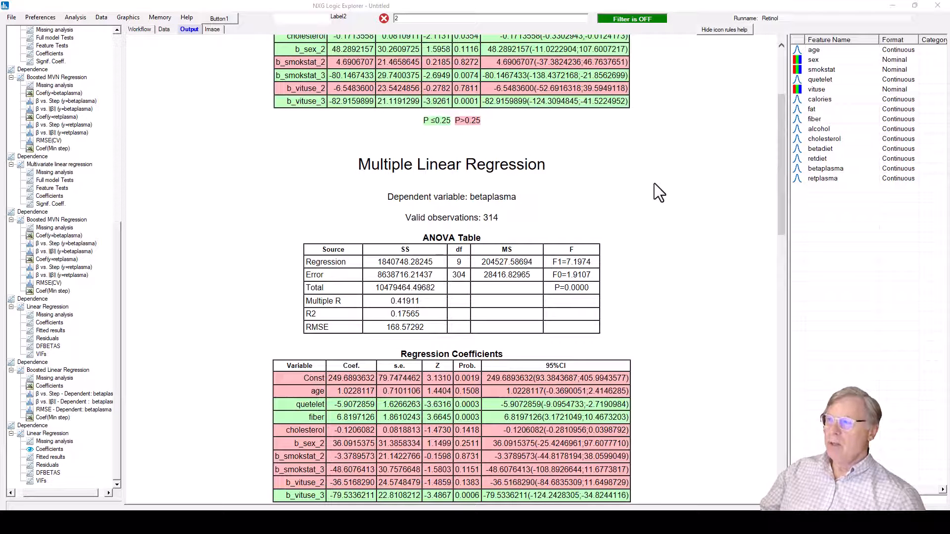
pyautogui.scroll(-3, 654, 183)
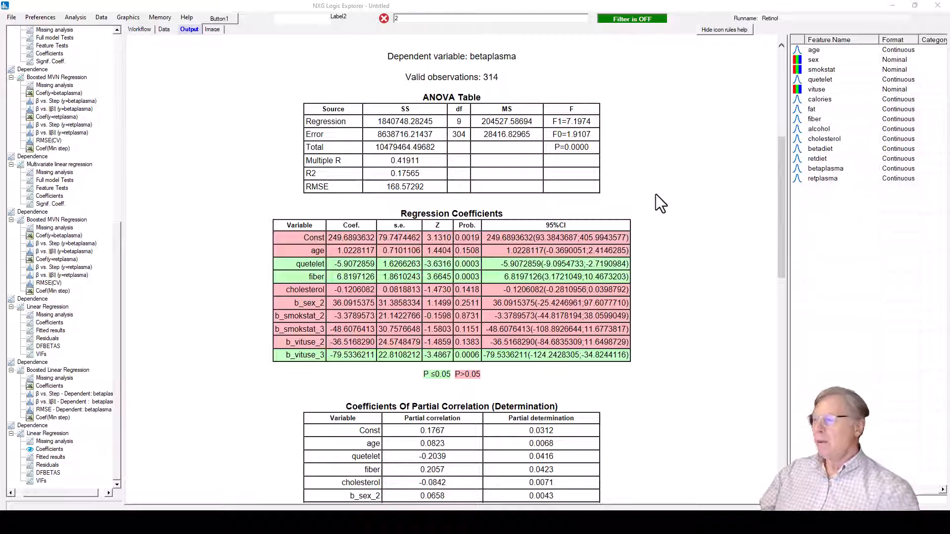
pyautogui.scroll(6, 655, 195)
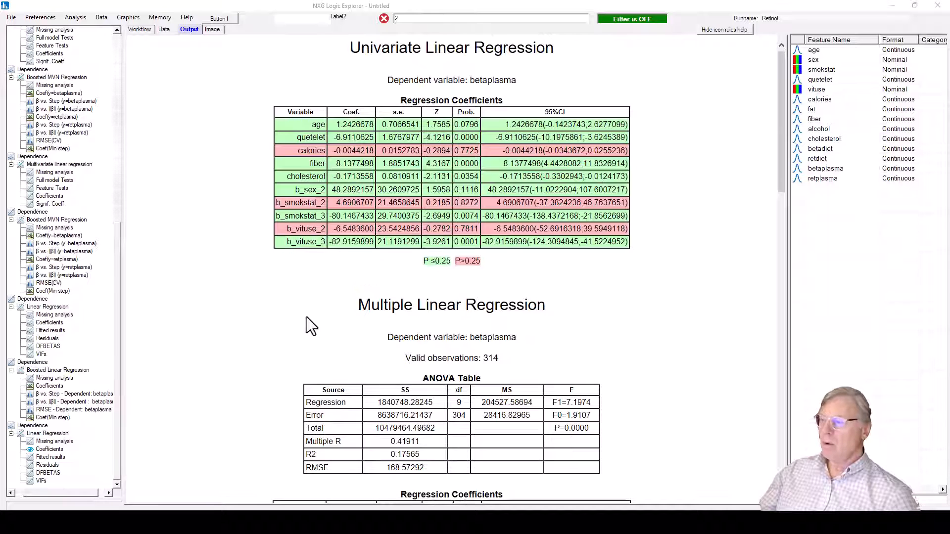
pyautogui.scroll(-2, 308, 321)
pyautogui.scroll(-2, 308, 322)
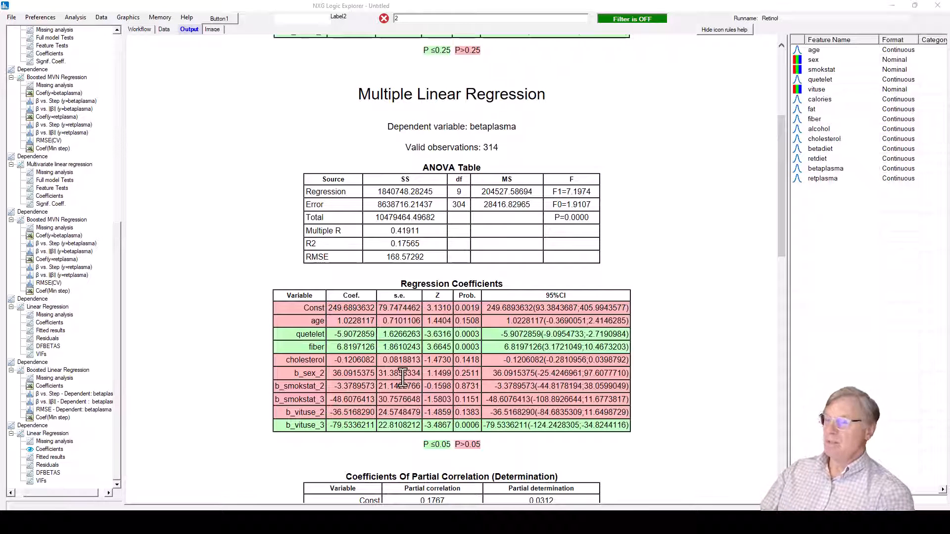
pyautogui.scroll(-4, 403, 377)
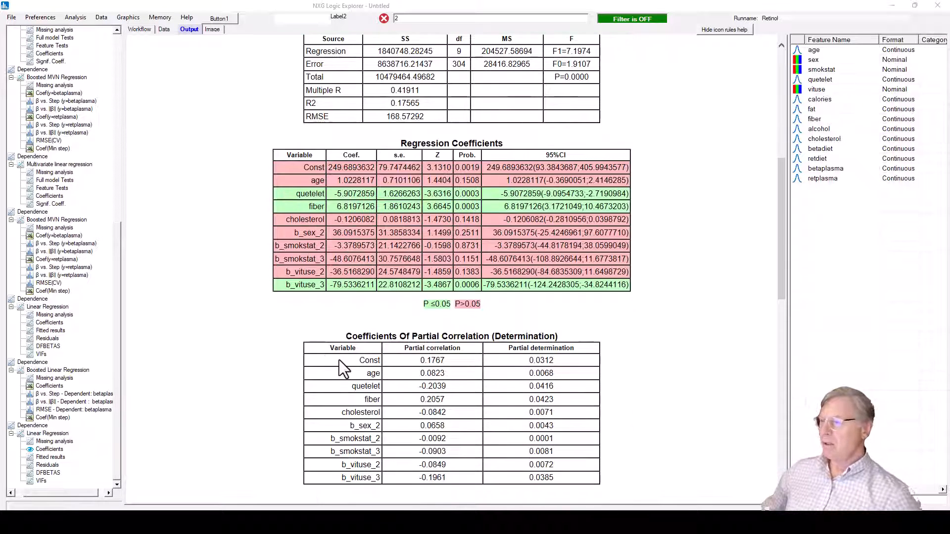
pyautogui.scroll(6, 341, 354)
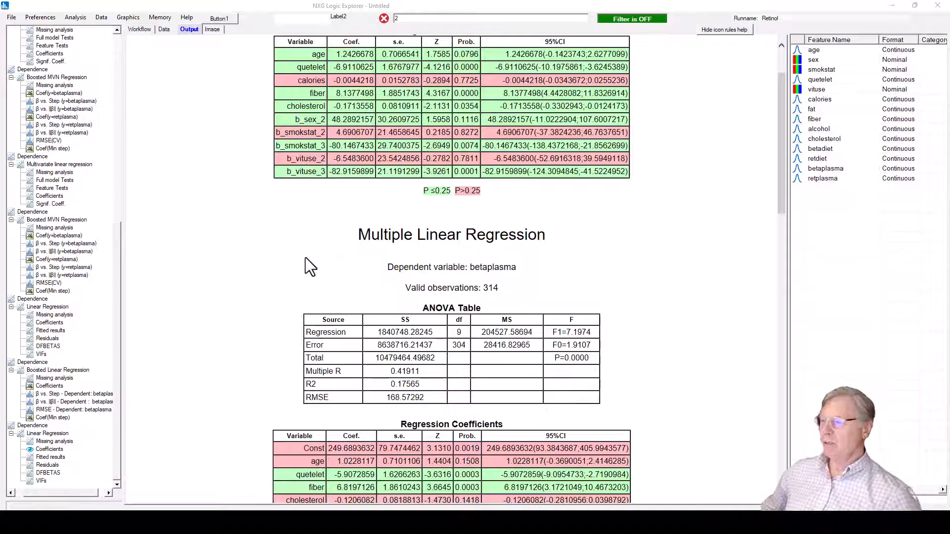
pyautogui.scroll(-3, 306, 256)
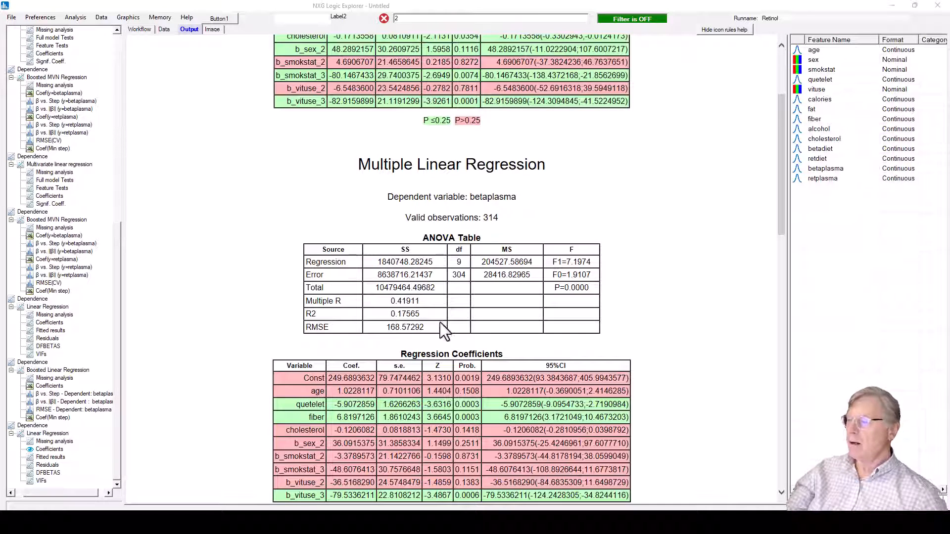
pyautogui.scroll(-3, 655, 200)
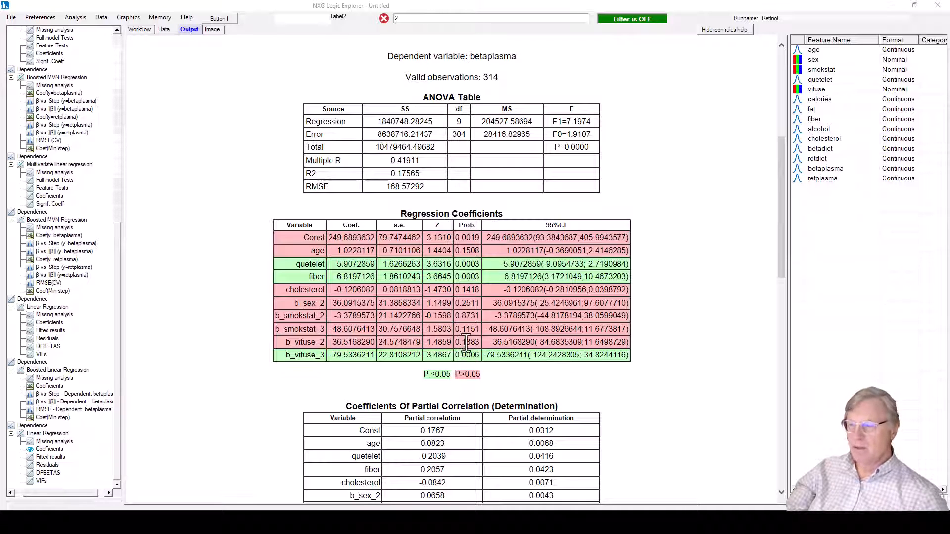
# Review the model building strategy screen and table p-values in the general default settings and apply the settings as they are.
pyautogui.click(38, 19)
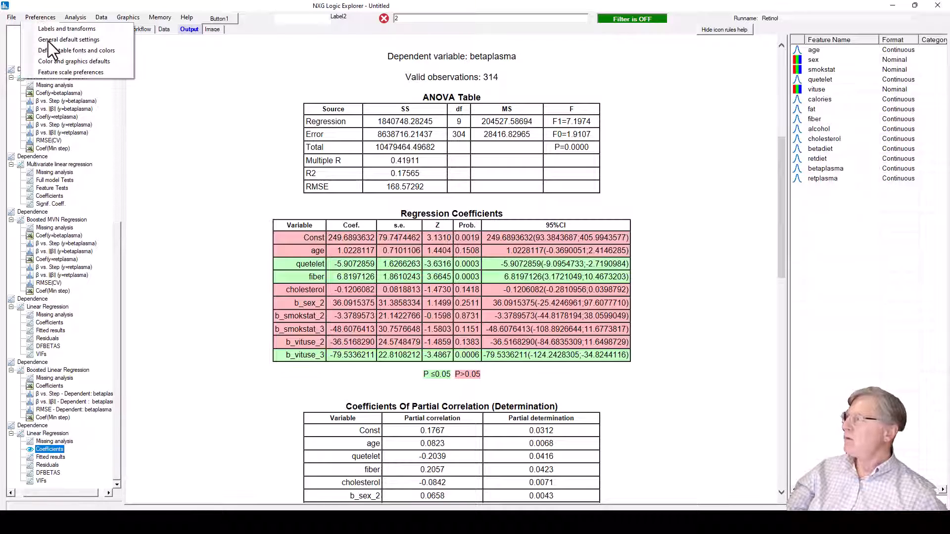
pyautogui.click(49, 41)
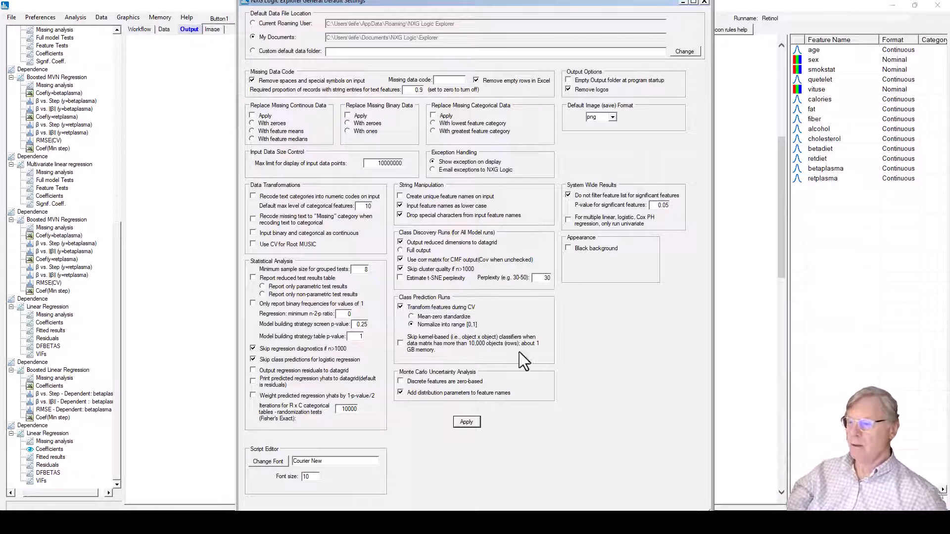
pyautogui.click(466, 421)
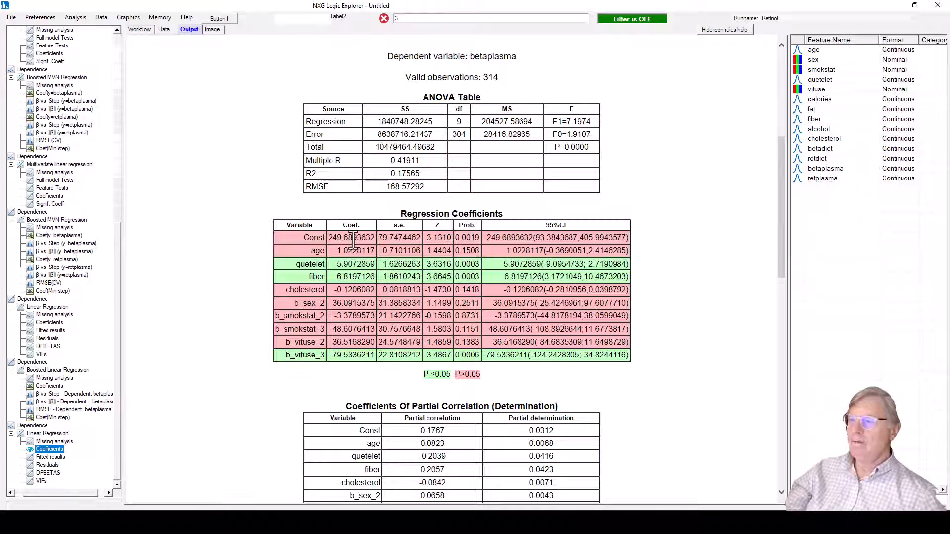
# Examine the partial correlation coefficients and the multiple linear regression results with outliers removed.
pyautogui.scroll(-3, 574, 341)
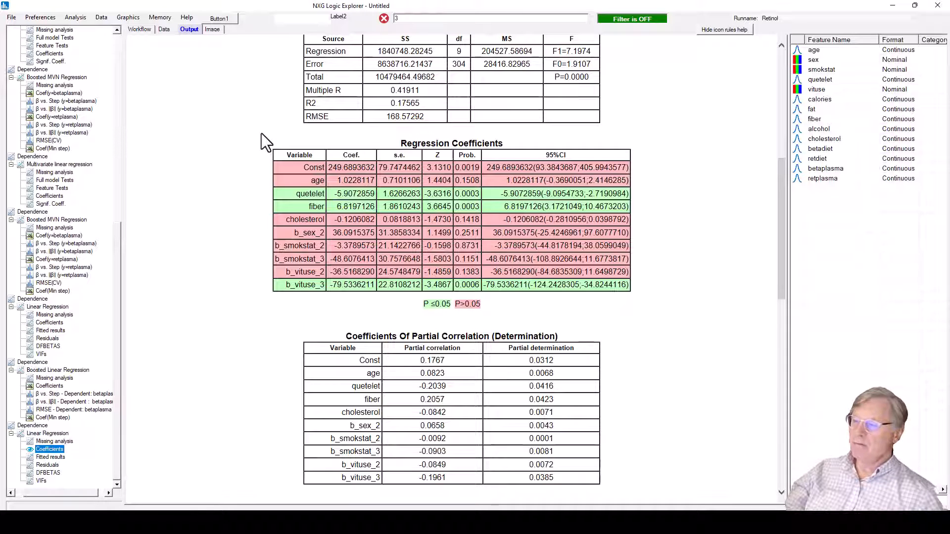
pyautogui.scroll(-3, 278, 247)
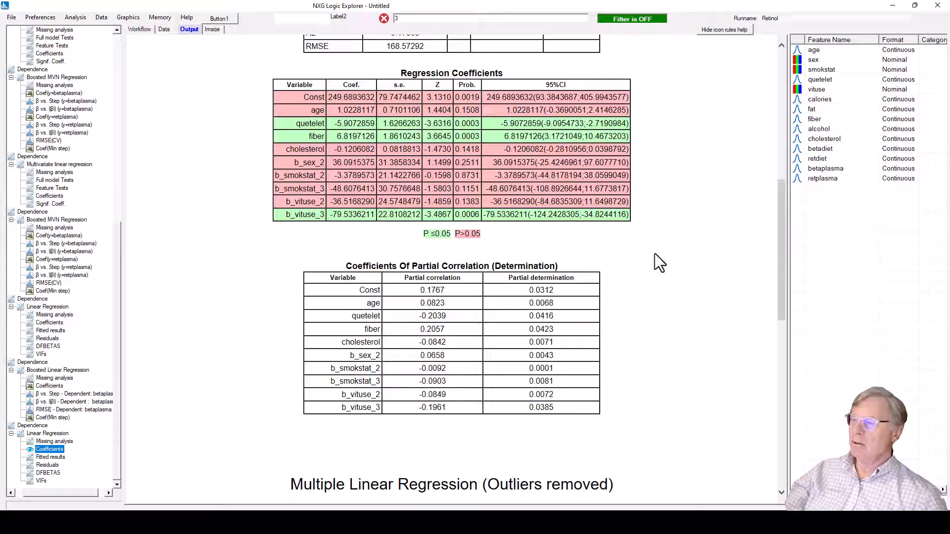
pyautogui.scroll(-5, 660, 242)
pyautogui.scroll(-3, 662, 233)
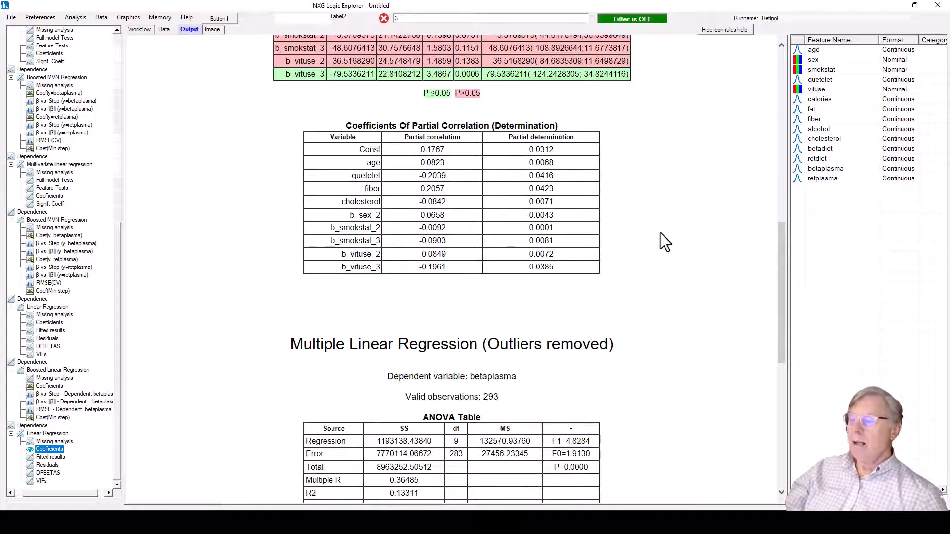
pyautogui.scroll(-3, 661, 231)
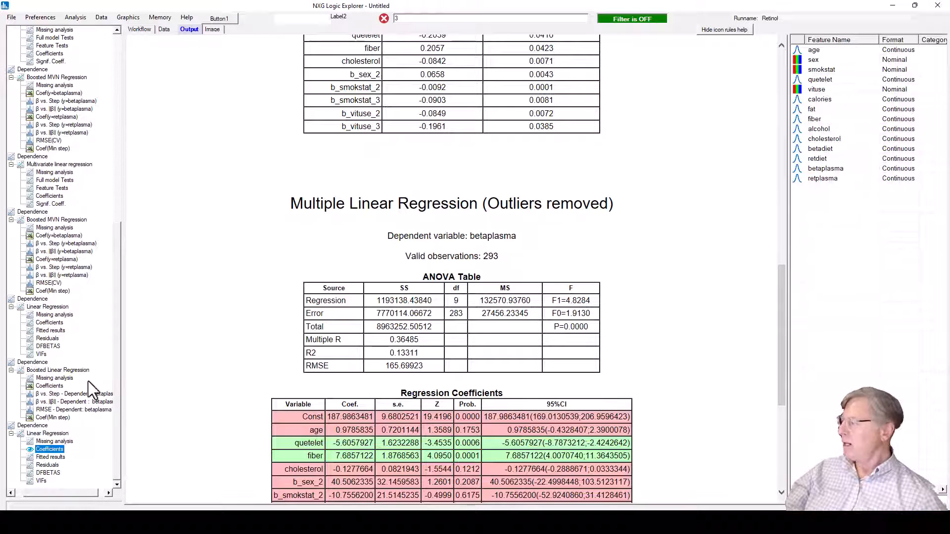
# Inspect the newest Linear Regression run's residual diagnostics, and compare the outliers-removed multiple regression with the full one in the coefficients output.
pyautogui.click(47, 464)
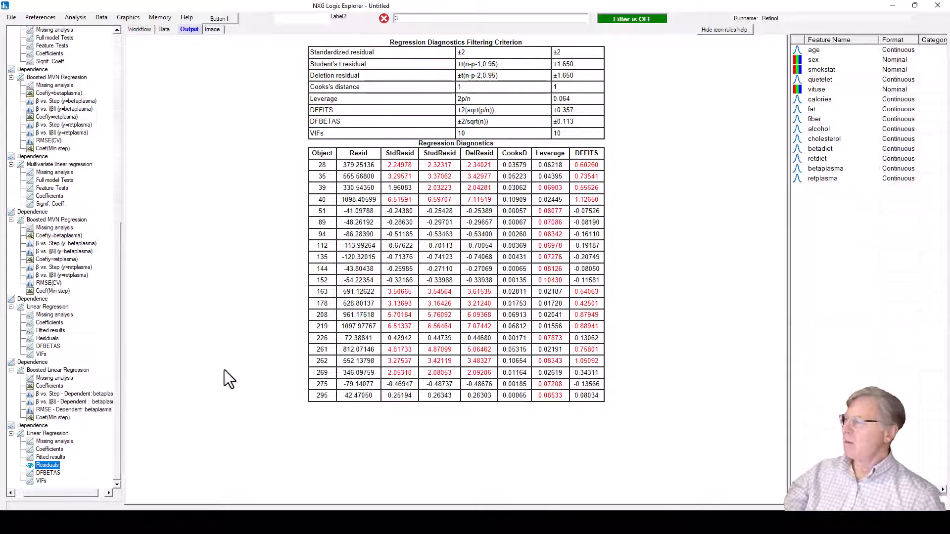
pyautogui.click(50, 449)
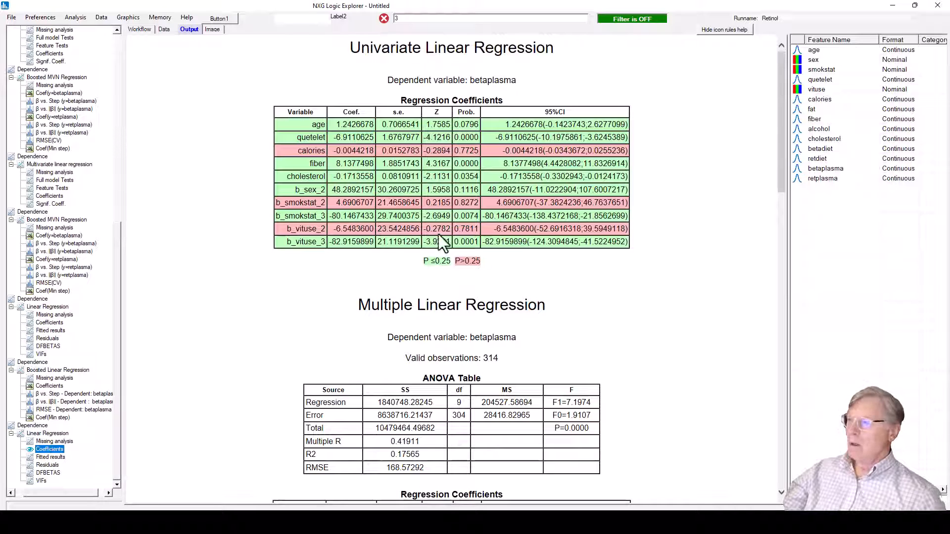
pyautogui.scroll(-15, 697, 245)
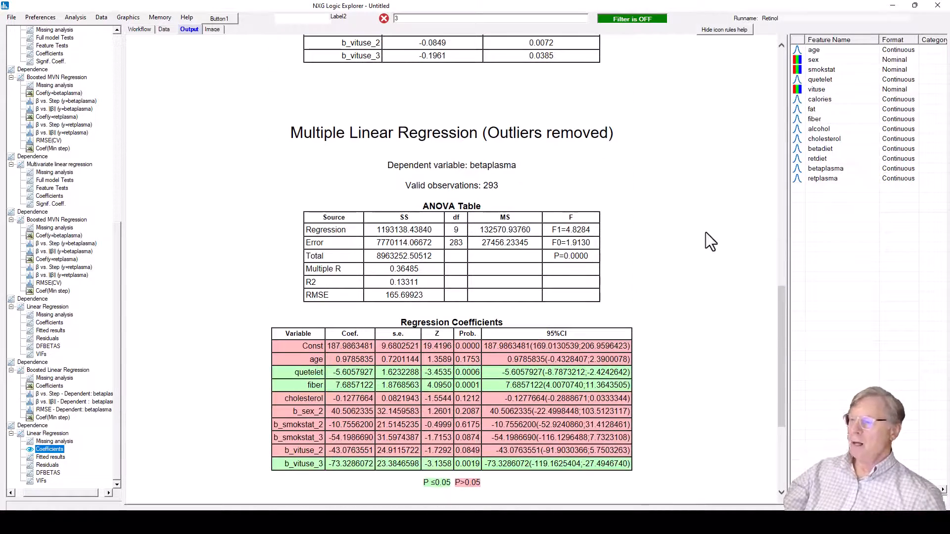
pyautogui.scroll(10, 707, 245)
pyautogui.scroll(4, 708, 250)
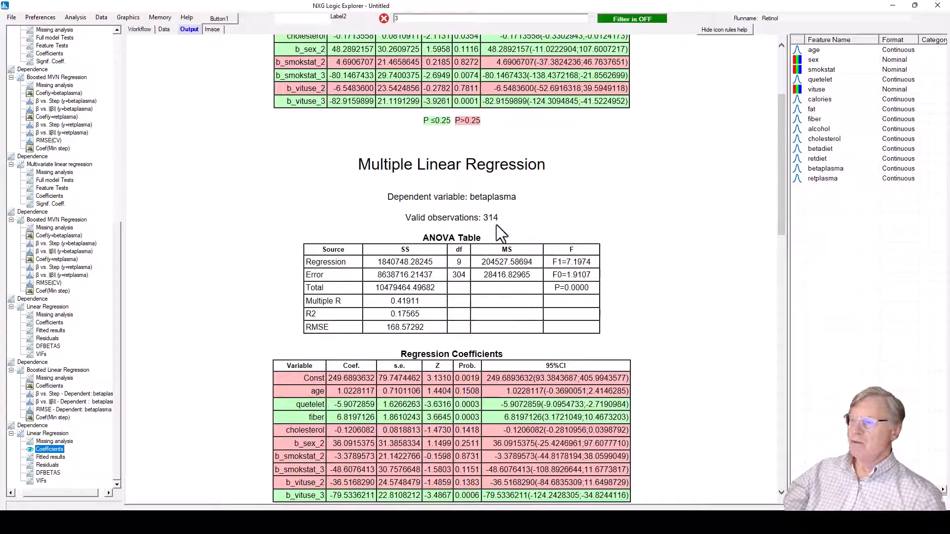
# Compare the ANOVA, coefficient and partial correlation tables of the full betaplasma multiple regression with those of the outliers-removed regression.
pyautogui.scroll(-7, 725, 248)
pyautogui.scroll(-9, 727, 242)
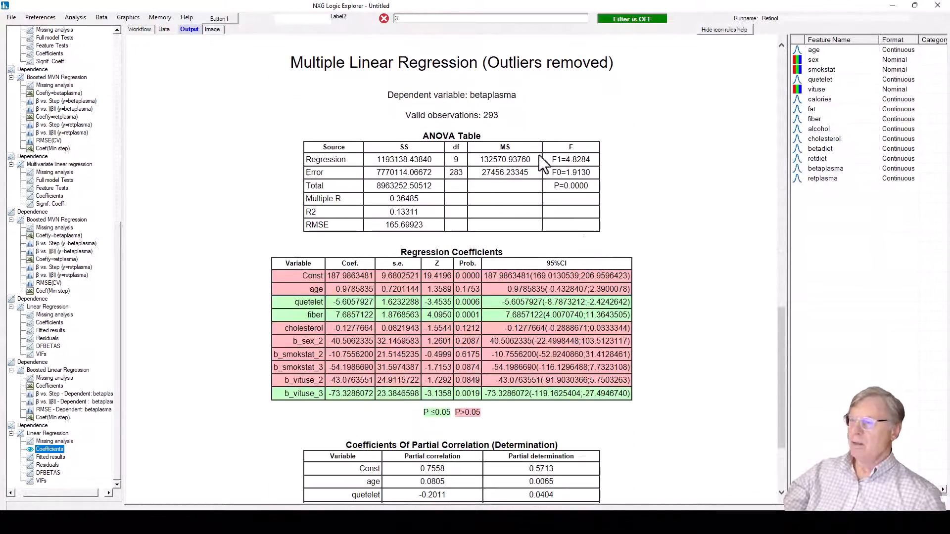
pyautogui.scroll(2, 584, 150)
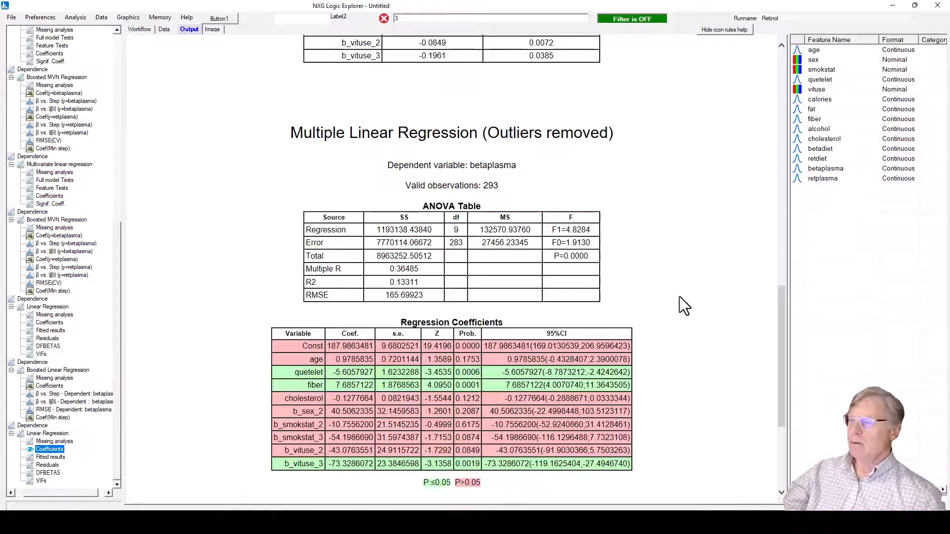
pyautogui.scroll(-2, 674, 278)
pyautogui.scroll(-2, 698, 265)
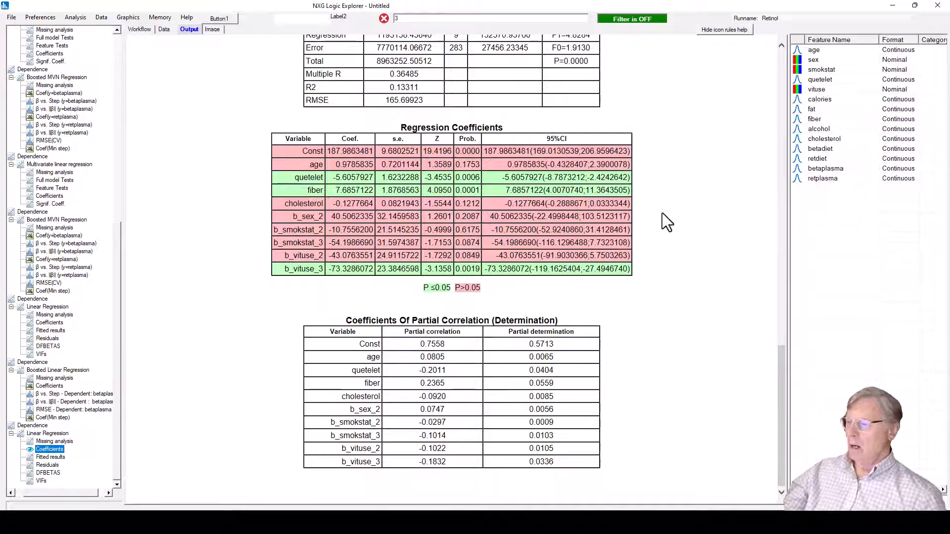
pyautogui.scroll(-15, 678, 228)
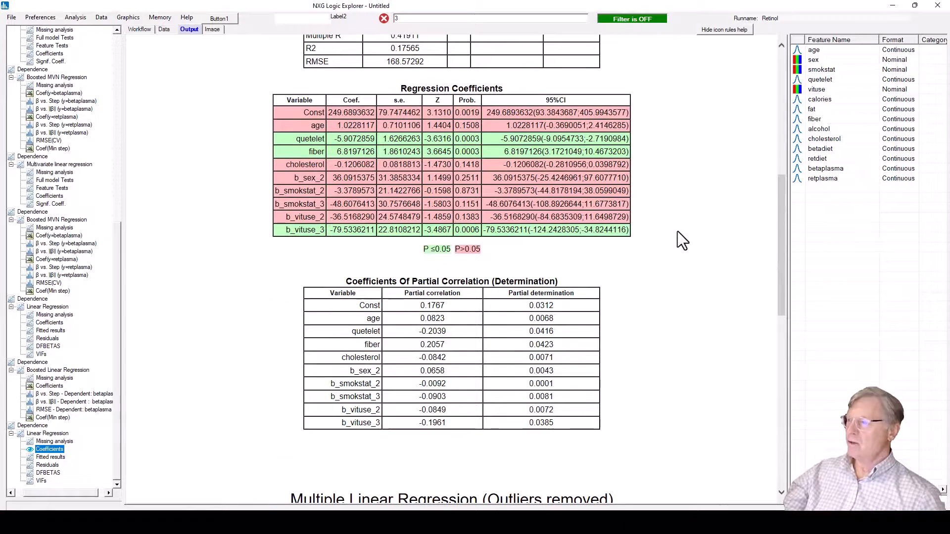
pyautogui.scroll(-8, 687, 230)
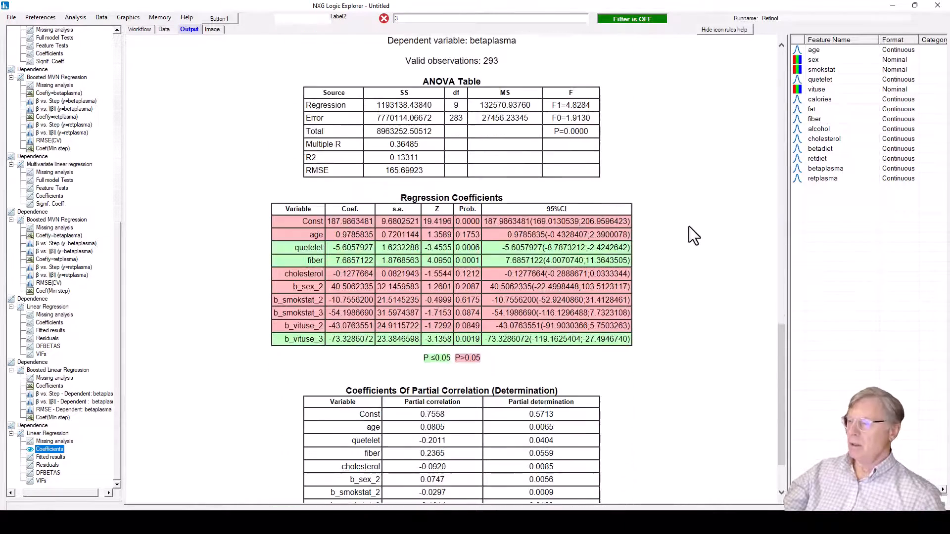
pyautogui.scroll(-3, 691, 228)
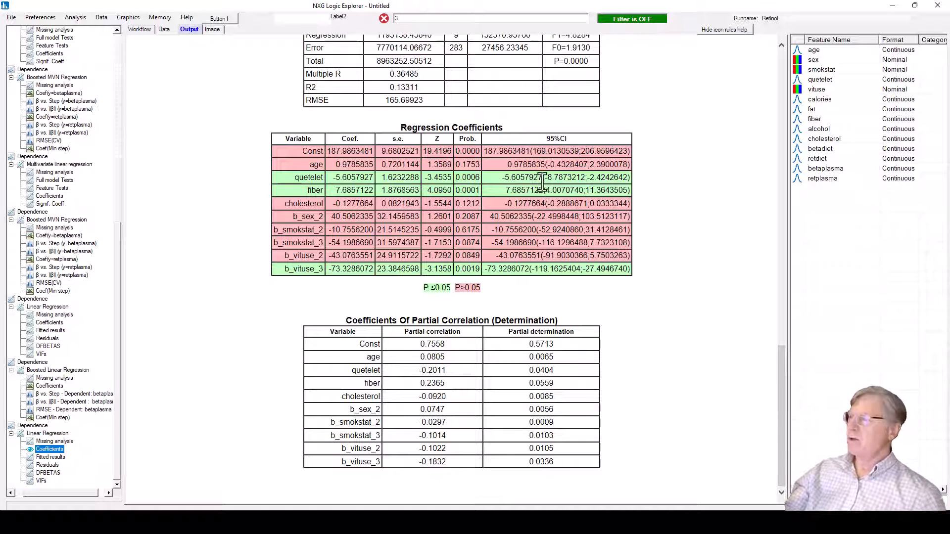
# Examine the Boosted Linear Regression plots for betaplasma: β vs. Step, β vs. ||β|| and RMSE.
pyautogui.click(141, 30)
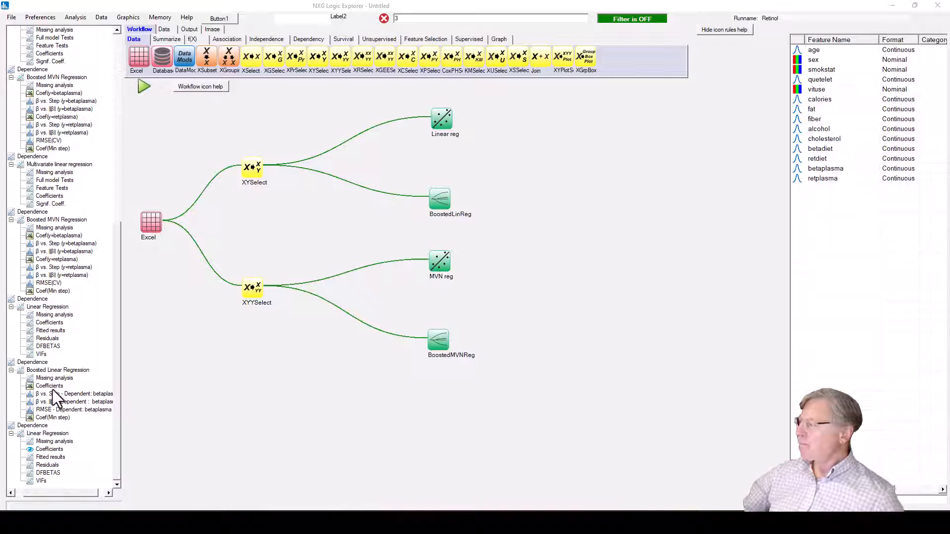
pyautogui.click(56, 394)
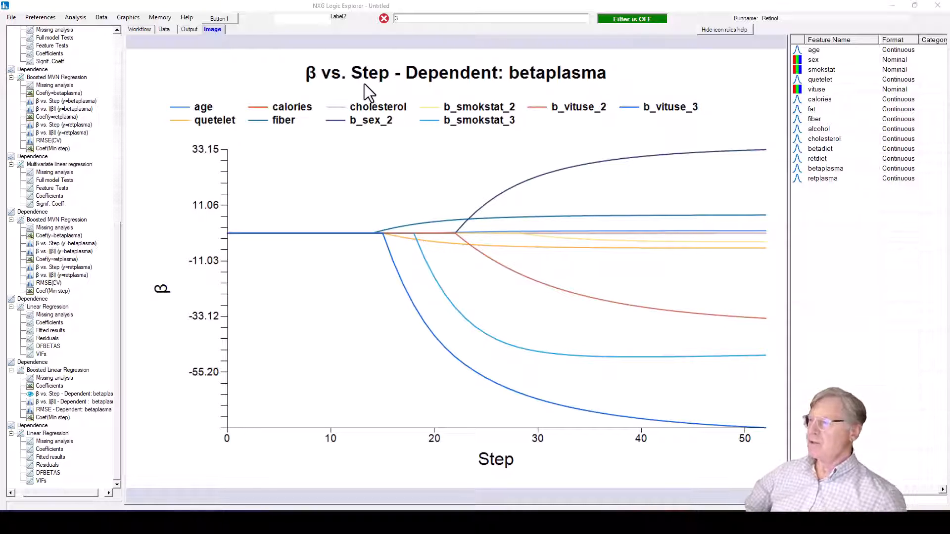
pyautogui.click(79, 402)
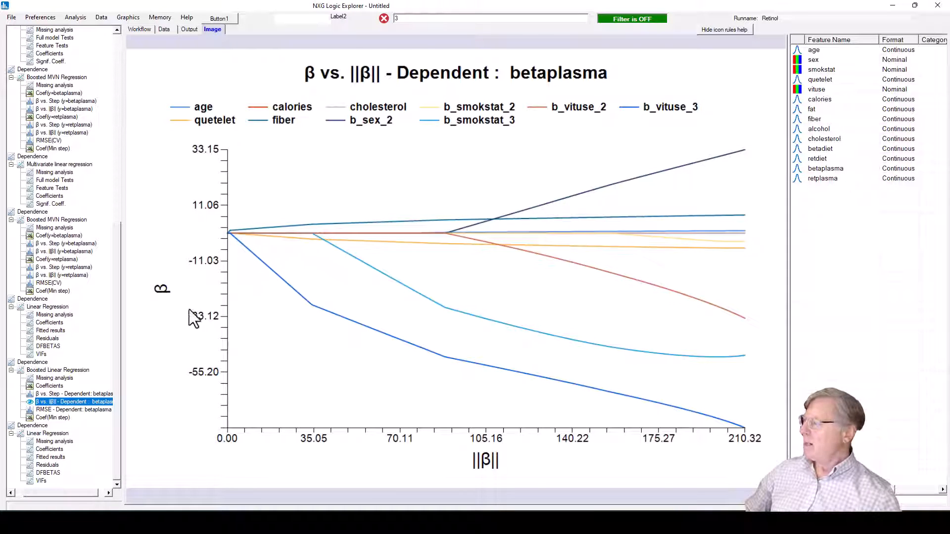
pyautogui.click(81, 410)
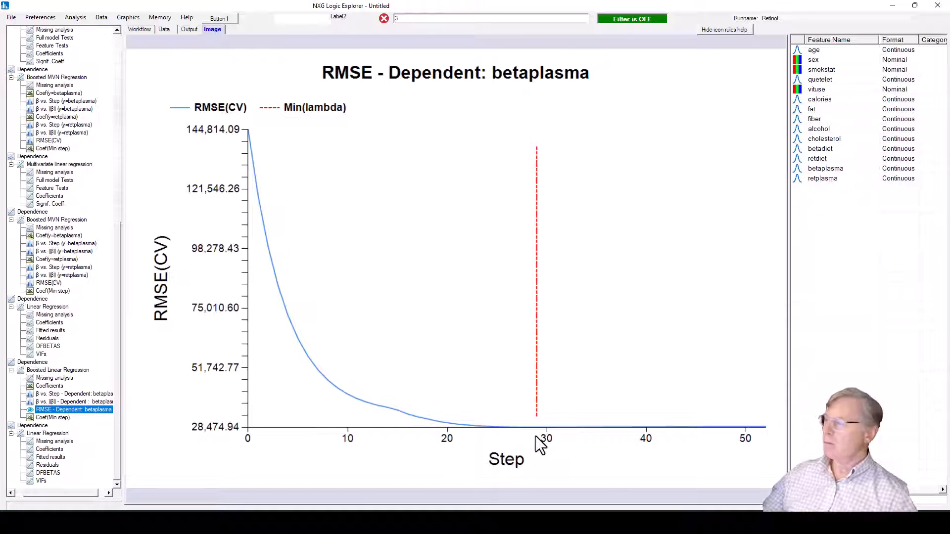
# Open the Boosted Linear Regression coefficients table in Excel and apply a red-yellow-green color scale from age through b_vituse_3, D1:M54.
pyautogui.click(40, 385)
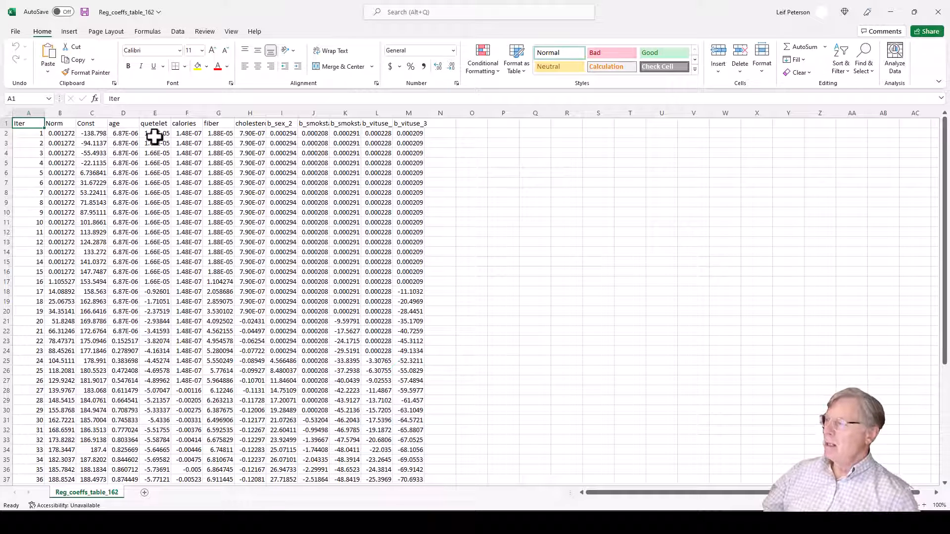
pyautogui.moveTo(121, 123); pyautogui.dragTo(416, 458)
pyautogui.click(483, 57)
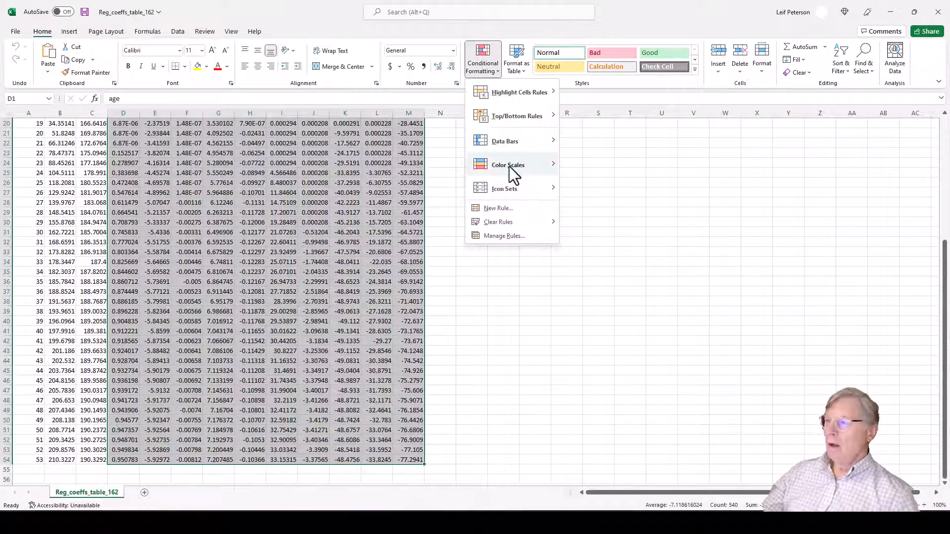
pyautogui.moveTo(510, 166)
pyautogui.click(589, 163)
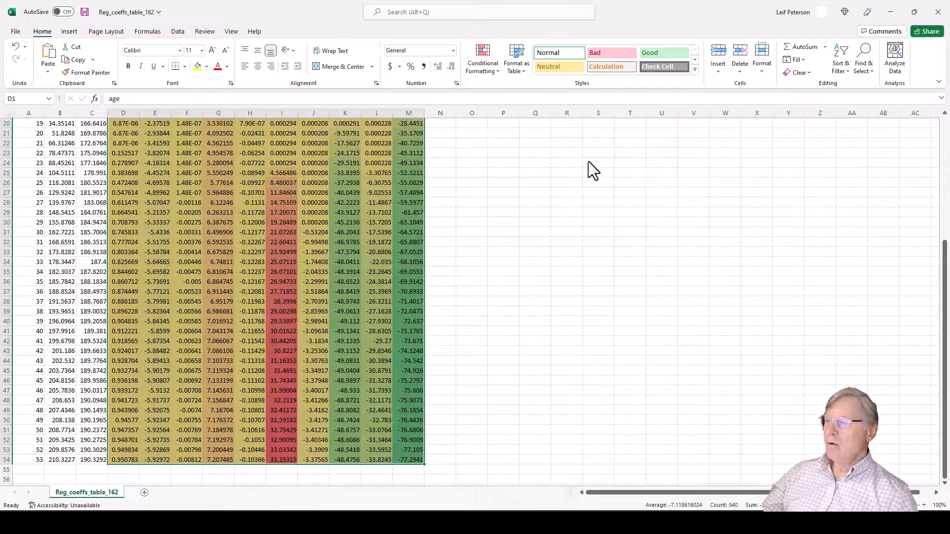
pyautogui.click(564, 199)
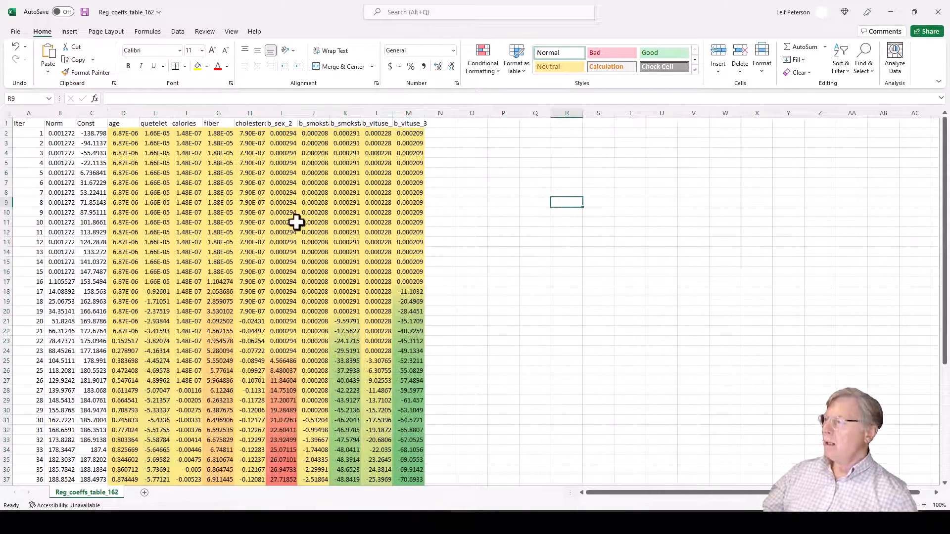
pyautogui.scroll(-3, 293, 230)
pyautogui.scroll(-4, 447, 246)
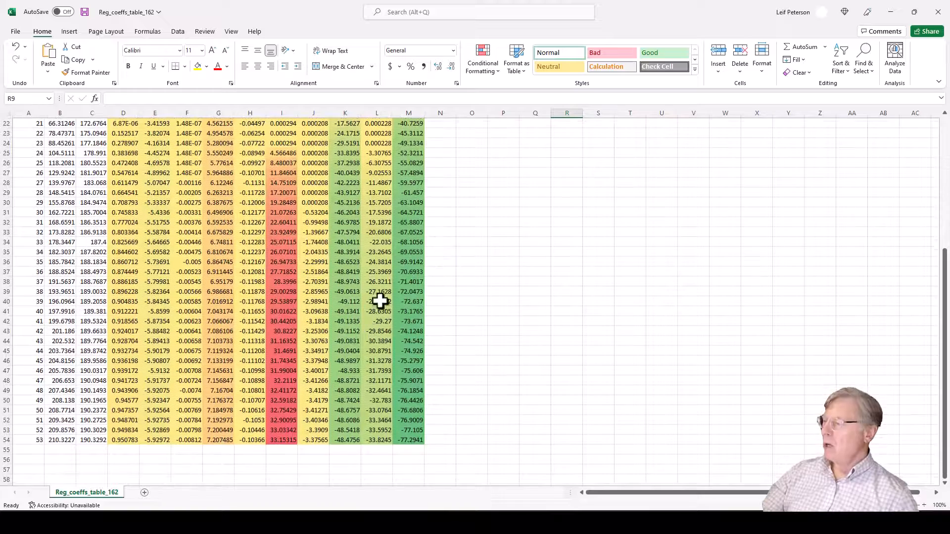
pyautogui.scroll(7, 569, 255)
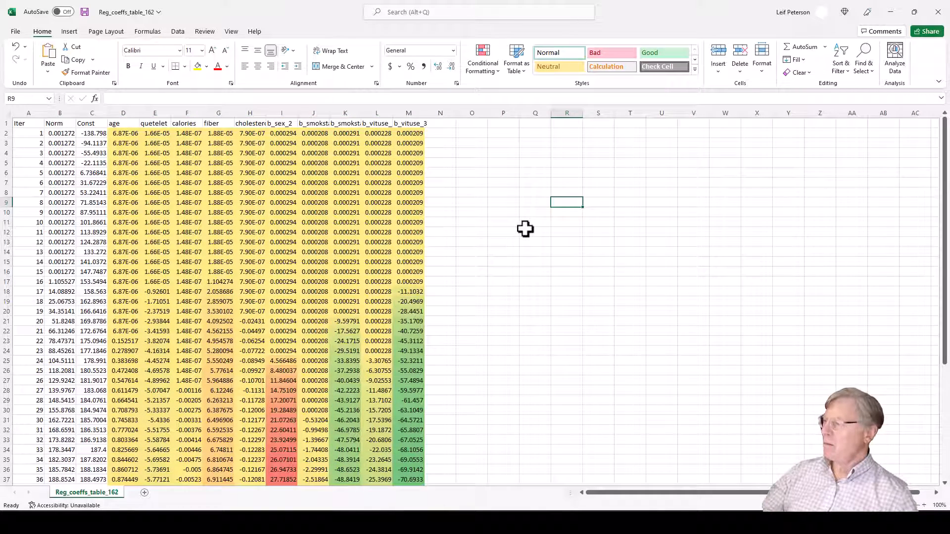
pyautogui.scroll(-4, 525, 229)
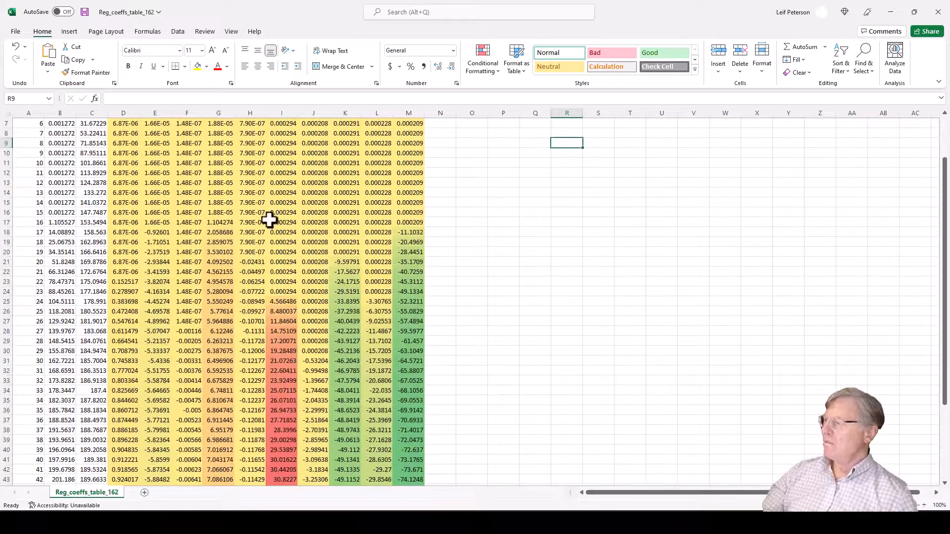
# Apply a separate red-yellow-green color scale to the age coefficients in D2:D54.
pyautogui.scroll(4, 263, 220)
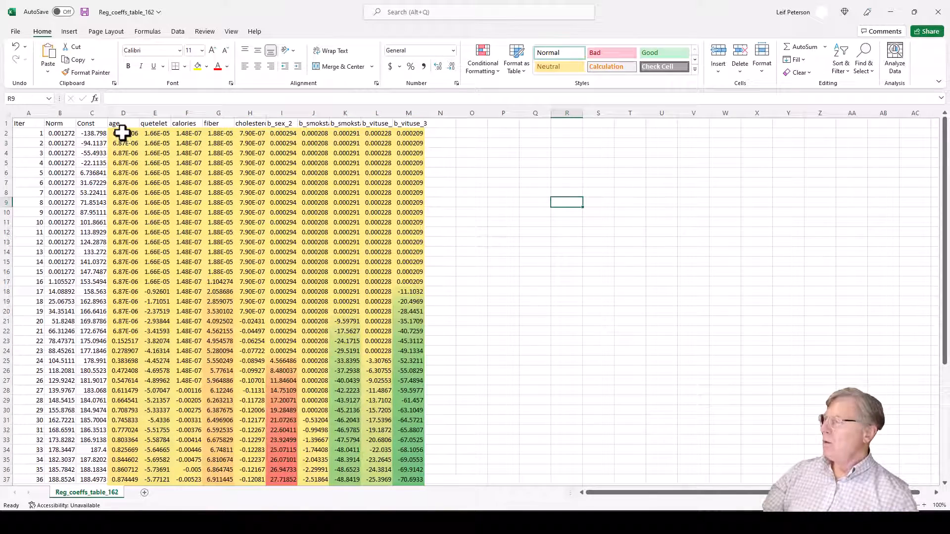
pyautogui.moveTo(121, 133); pyautogui.dragTo(118, 472)
pyautogui.click(482, 62)
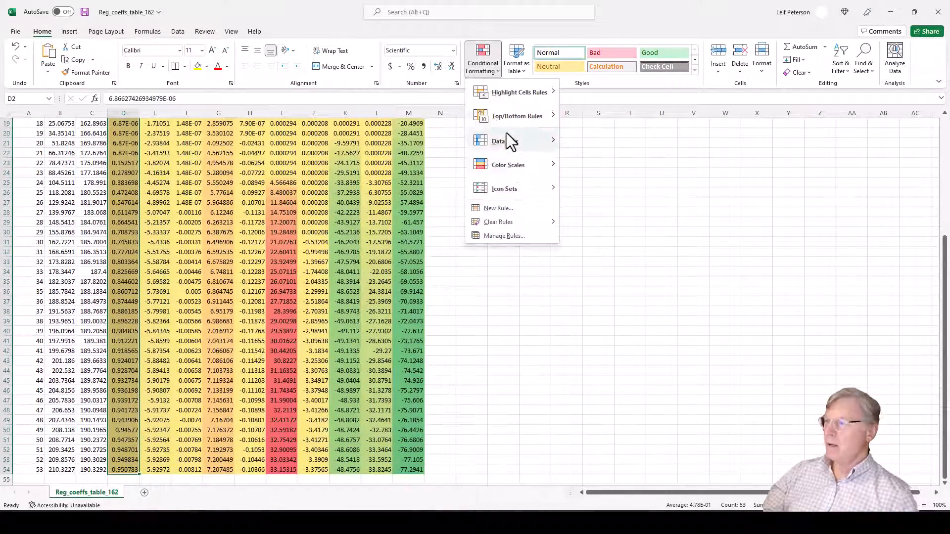
pyautogui.moveTo(522, 174)
pyautogui.click(584, 168)
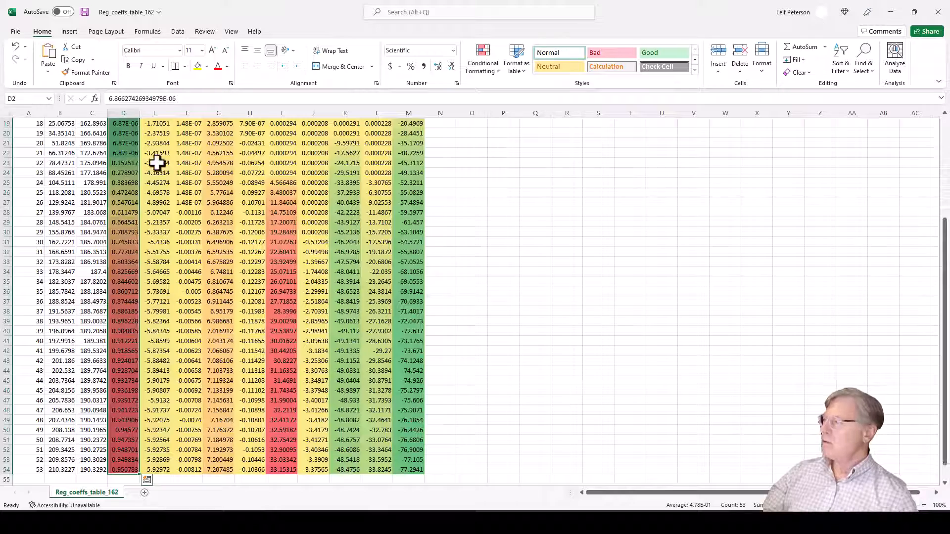
# Give the quetelet coefficients in E2:E54 their own red-yellow-green color scale.
pyautogui.scroll(6, 161, 163)
pyautogui.moveTo(157, 133); pyautogui.dragTo(151, 461)
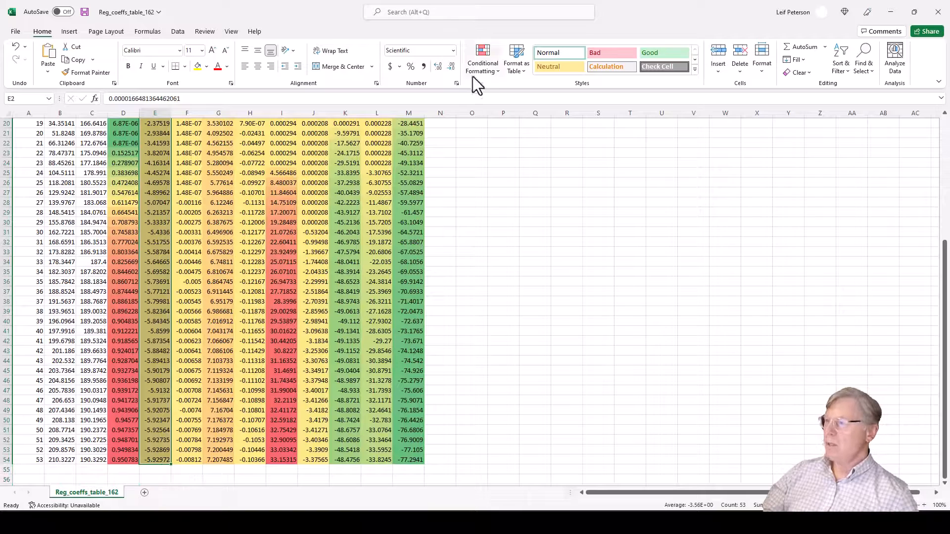
pyautogui.click(481, 60)
pyautogui.moveTo(516, 162)
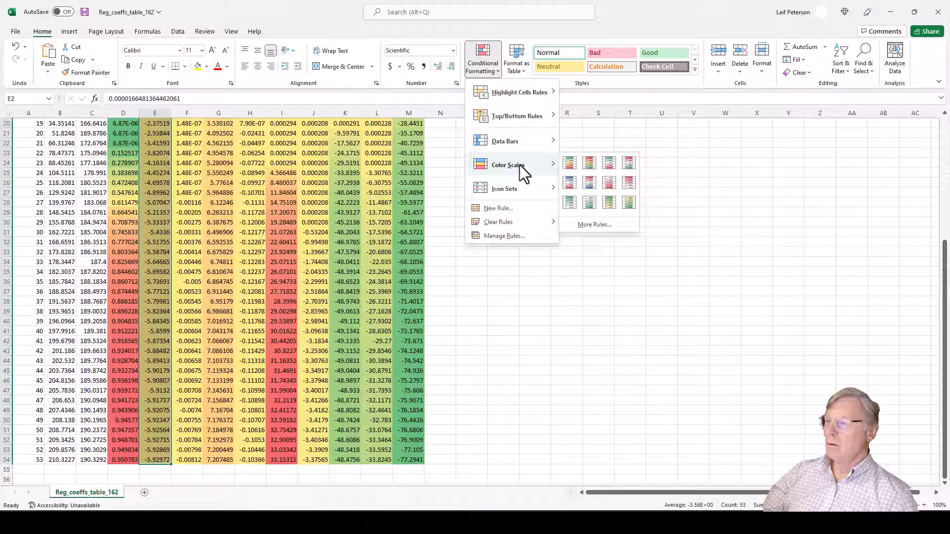
pyautogui.click(589, 164)
# Give the calories coefficients in F2:F51 their own red-yellow-green color scale.
pyautogui.scroll(7, 211, 182)
pyautogui.moveTo(191, 132); pyautogui.dragTo(184, 484)
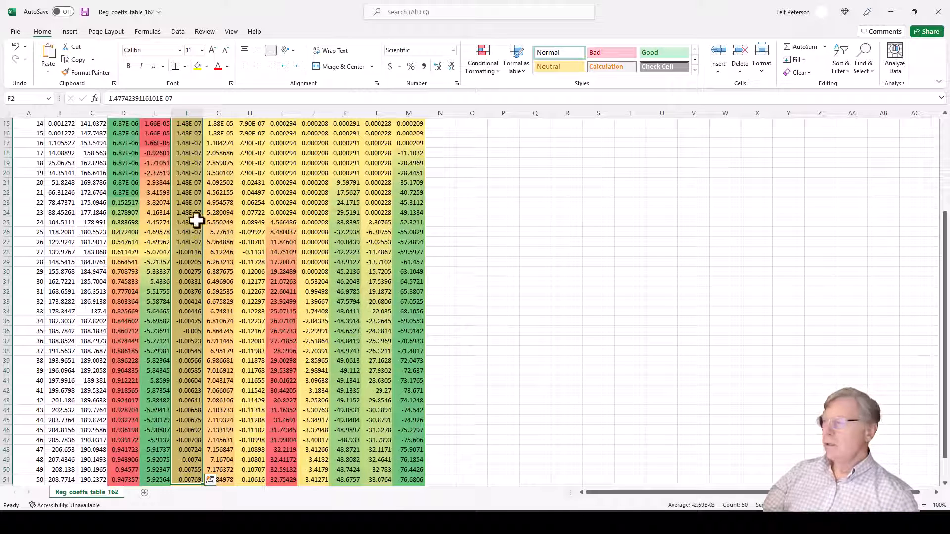
pyautogui.click(483, 54)
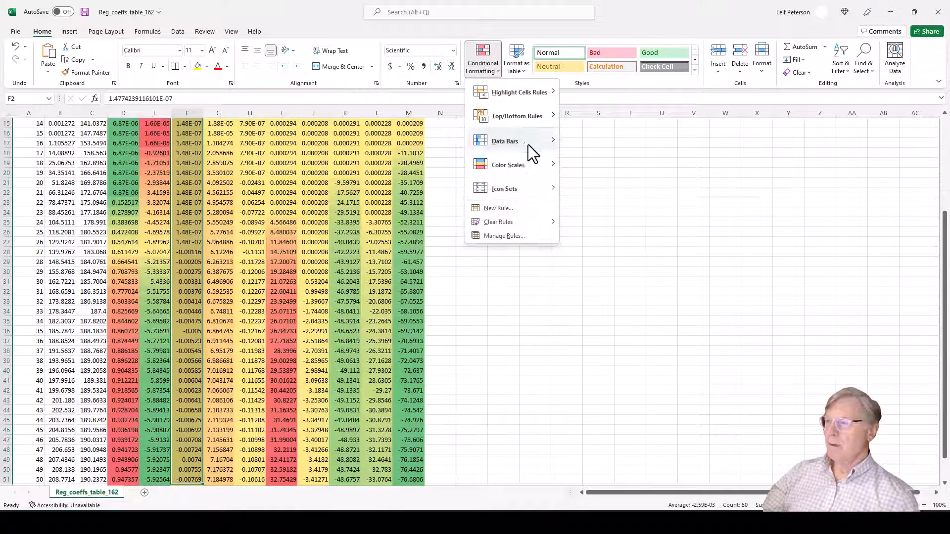
pyautogui.moveTo(520, 161)
pyautogui.click(588, 163)
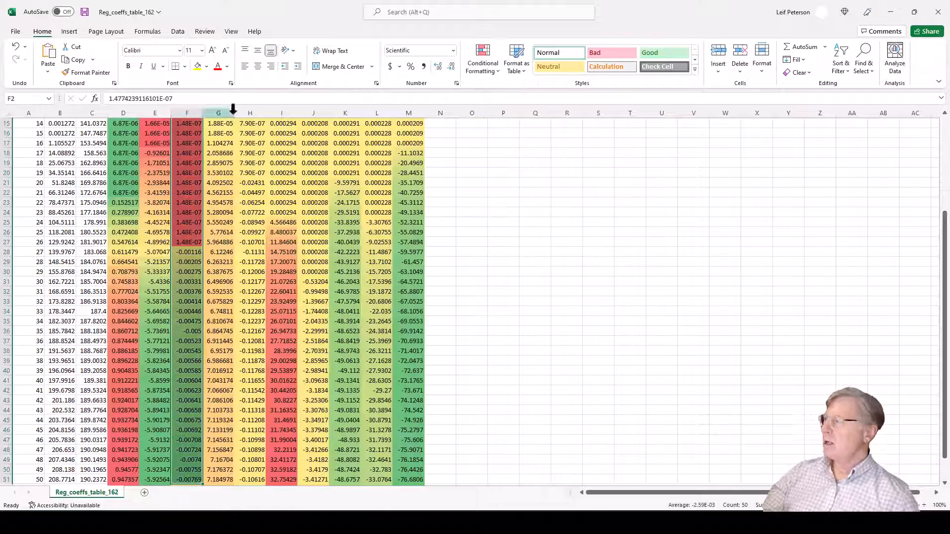
# Give the fiber coefficients in G2:G54 their own red-yellow-green color scale.
pyautogui.scroll(5, 245, 142)
pyautogui.moveTo(226, 134); pyautogui.dragTo(213, 472)
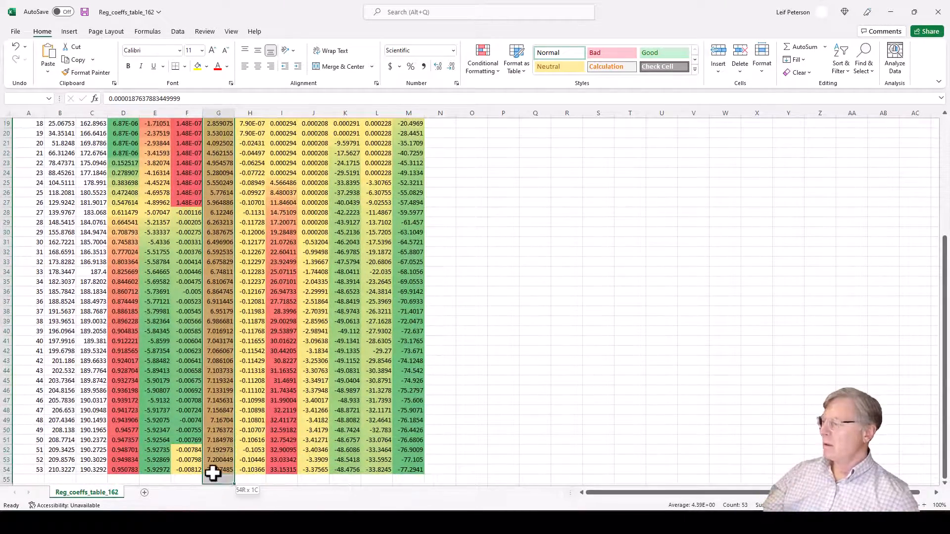
pyautogui.click(479, 59)
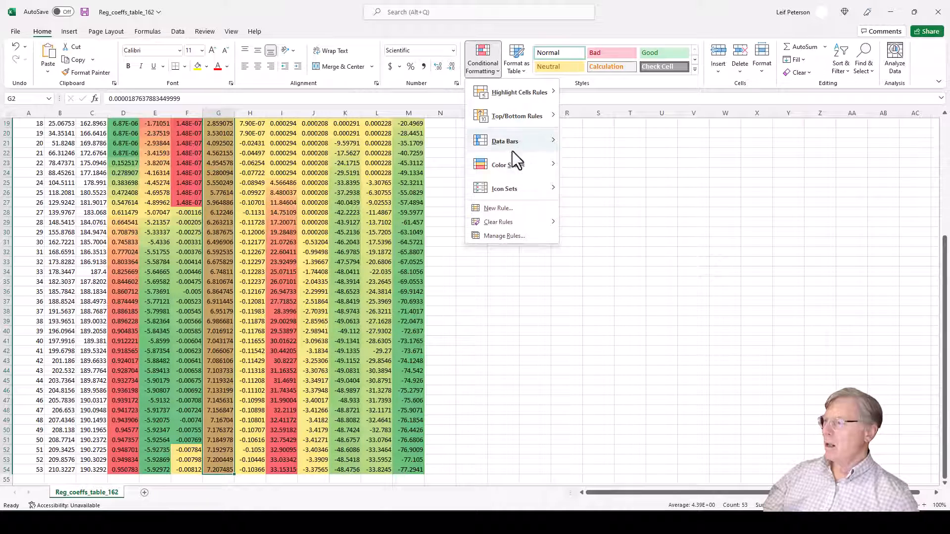
pyautogui.moveTo(534, 165)
pyautogui.click(590, 163)
# Give the cholesterol coefficients in H2:H54 their own red-yellow-green color scale.
pyautogui.scroll(6, 278, 191)
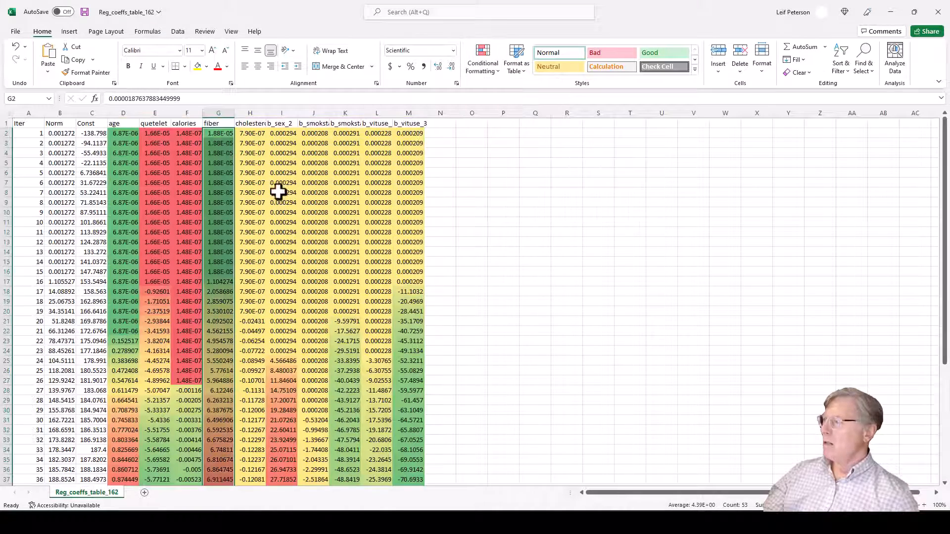
pyautogui.moveTo(235, 133); pyautogui.dragTo(255, 442)
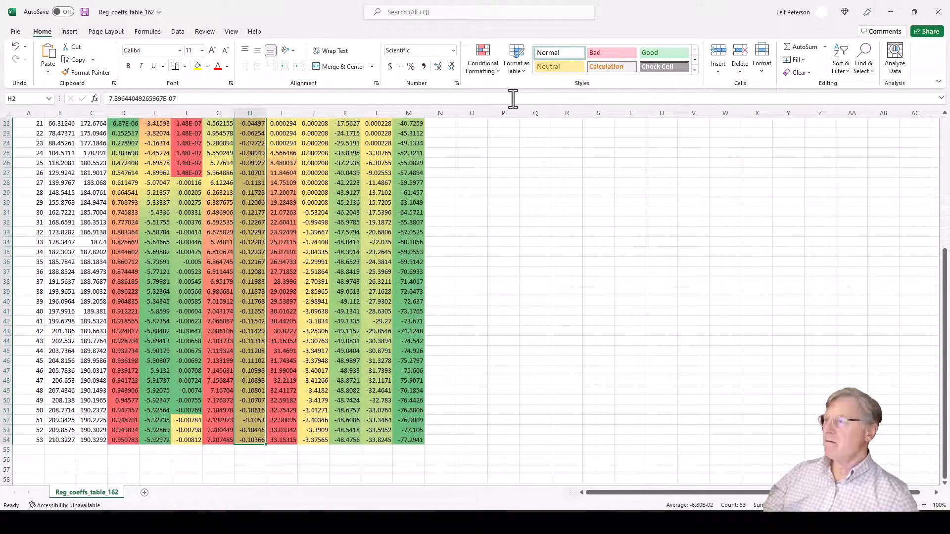
pyautogui.click(486, 55)
pyautogui.moveTo(500, 163)
pyautogui.click(592, 163)
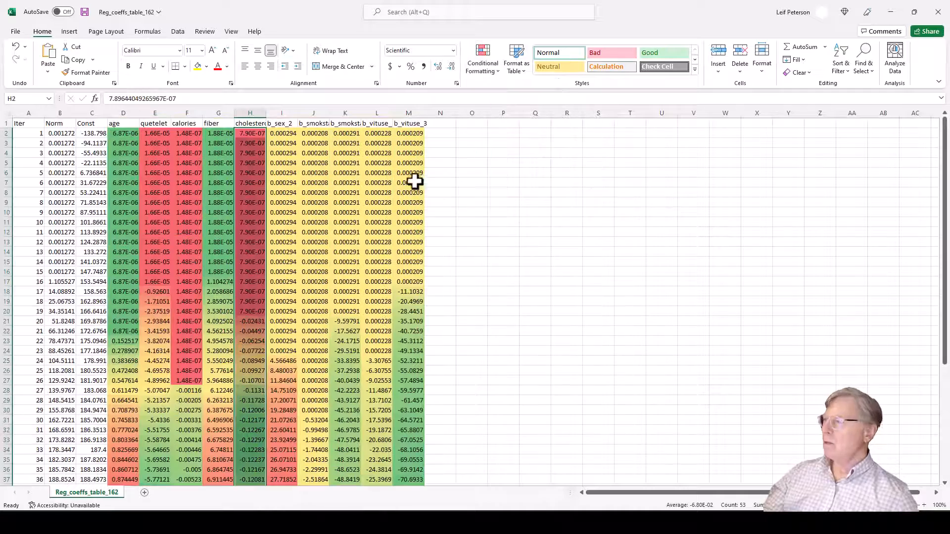
# Give the b_sex_2 coefficients in I2:I54 their own red-yellow-green color scale.
pyautogui.moveTo(286, 131); pyautogui.dragTo(281, 451)
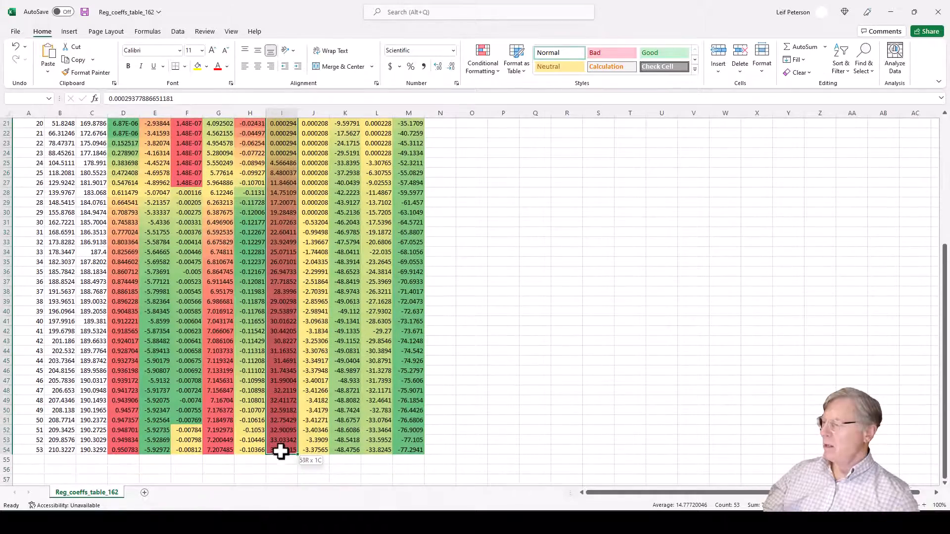
pyautogui.click(494, 58)
pyautogui.moveTo(499, 166)
pyautogui.click(594, 163)
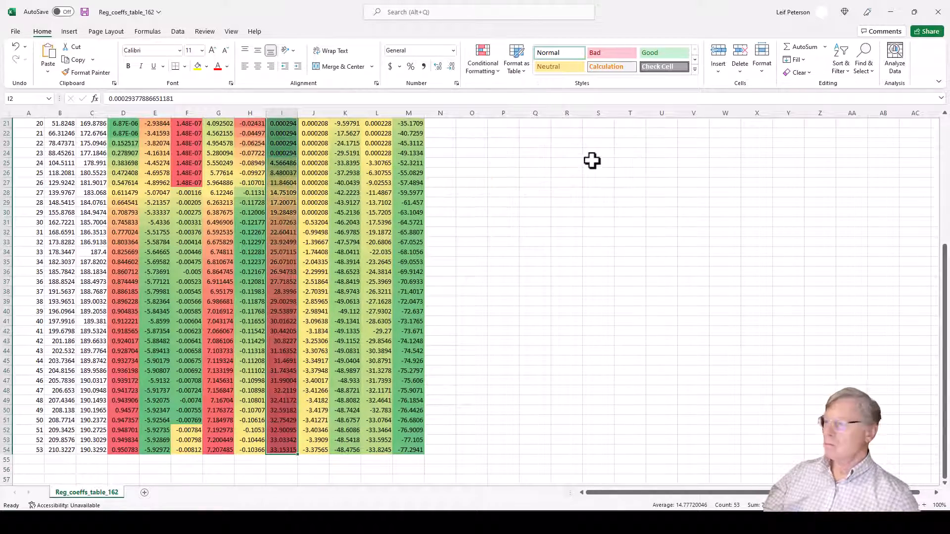
# Apply one shared red-yellow-green color scale to all coefficients in D2:M54.
pyautogui.scroll(6, 545, 175)
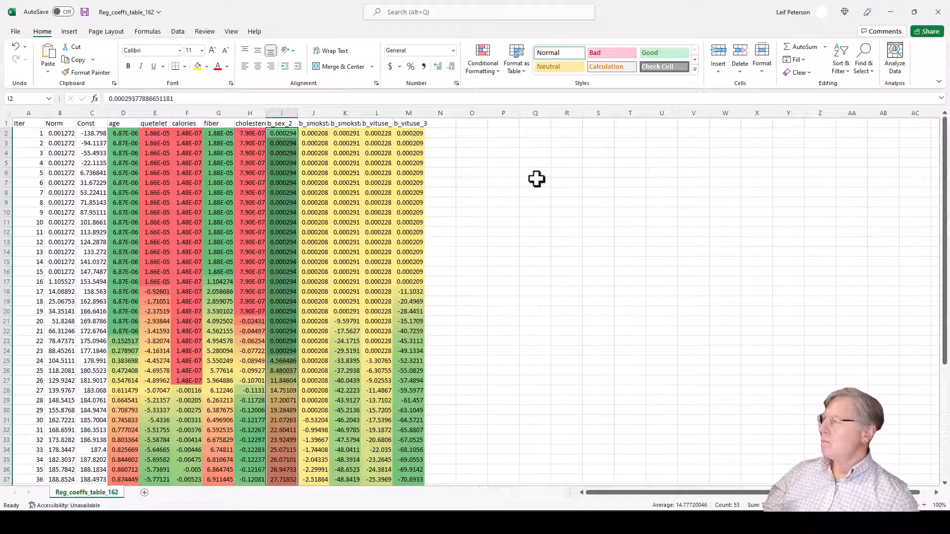
pyautogui.moveTo(123, 132); pyautogui.dragTo(404, 467)
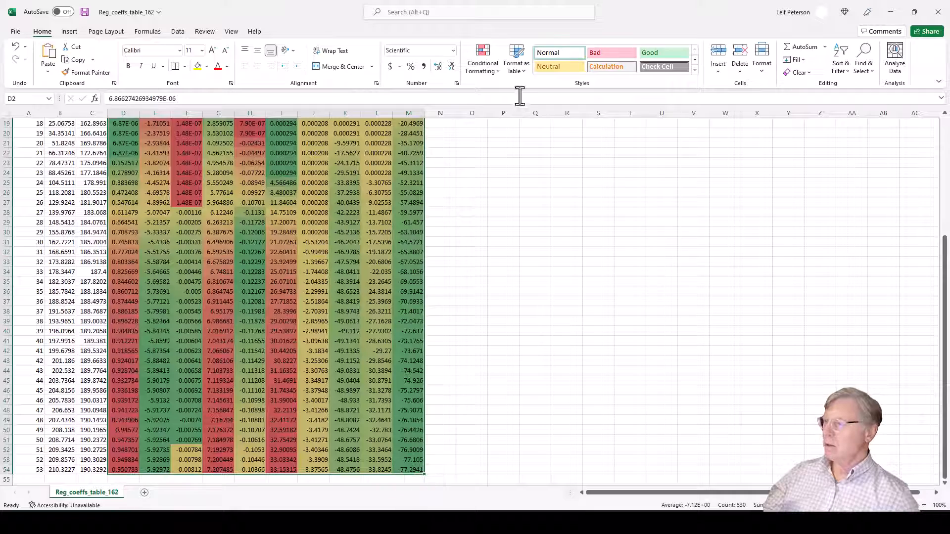
pyautogui.click(483, 57)
pyautogui.moveTo(541, 171)
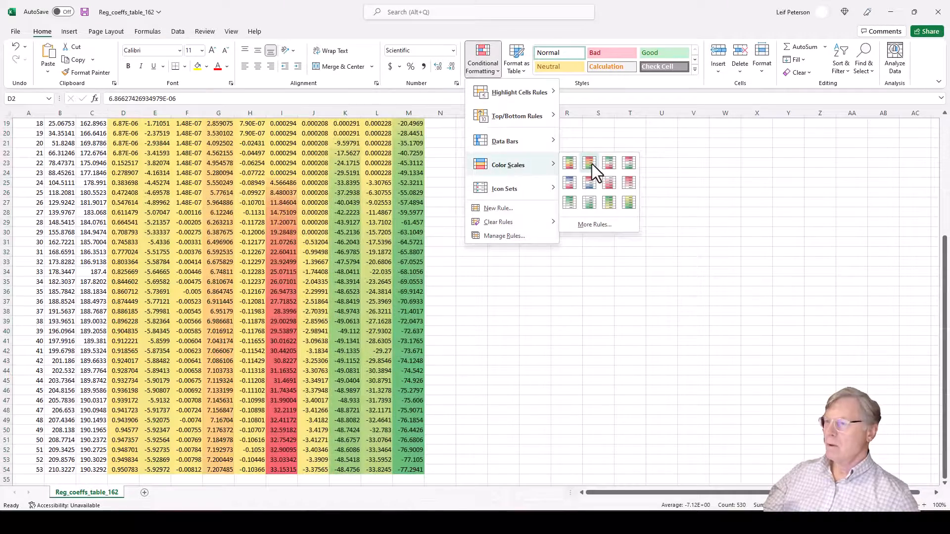
pyautogui.click(592, 164)
pyautogui.scroll(6, 554, 154)
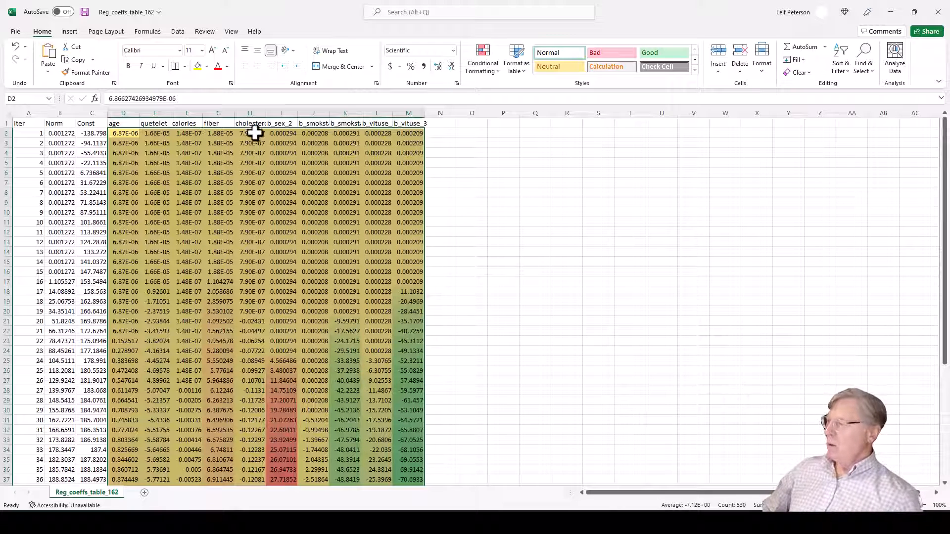
# Review the jointly color-scaled coefficients around the b_sex_2 column and close the workbook without saving its changes.
pyautogui.click(279, 135)
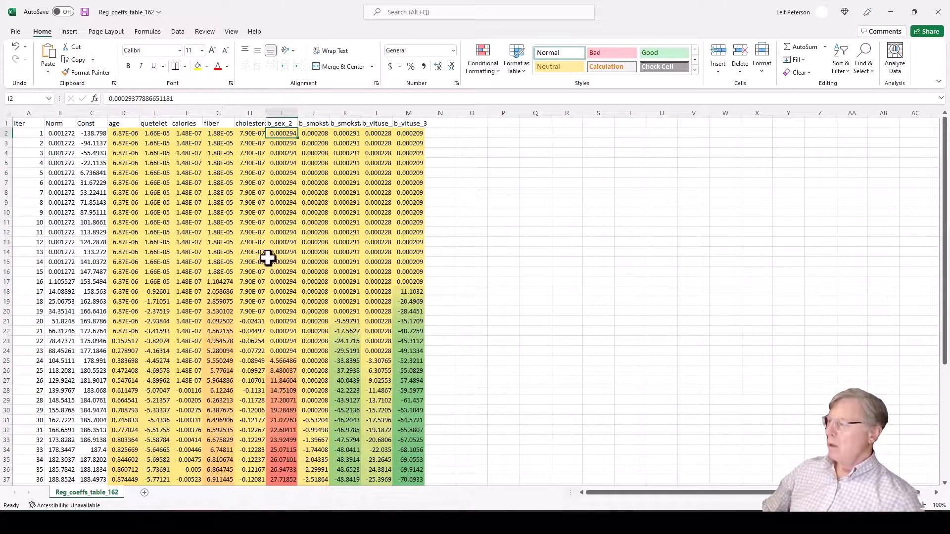
pyautogui.scroll(-2, 267, 256)
pyautogui.scroll(2, 230, 279)
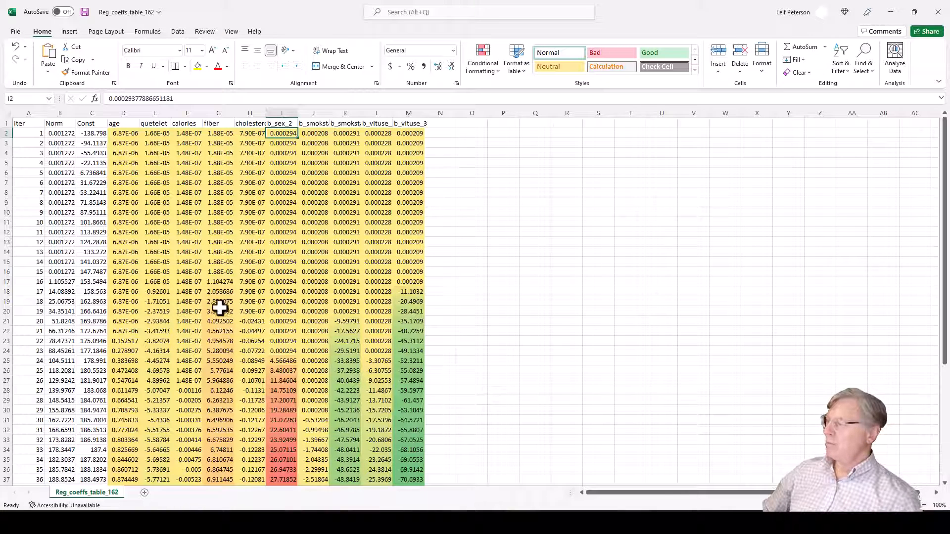
pyautogui.click(939, 11)
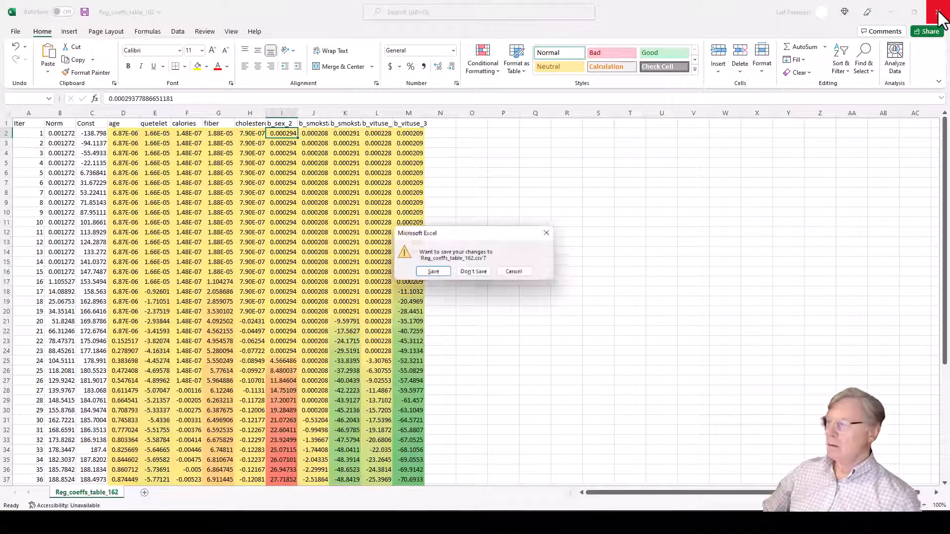
pyautogui.click(474, 273)
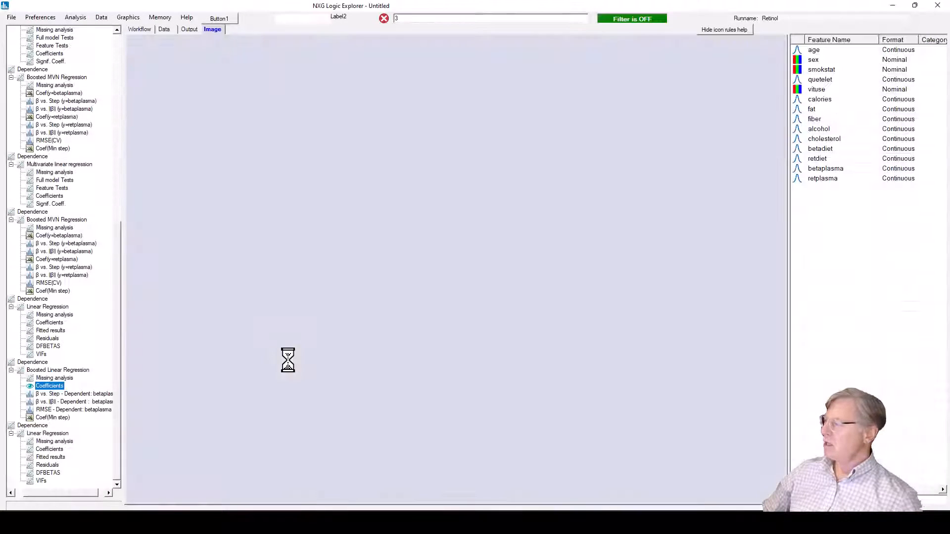
# View the Boosted Linear Regression β vs. Step plot for betaplasma, and inspect and close its minimum-step coefficient table.
pyautogui.click(54, 394)
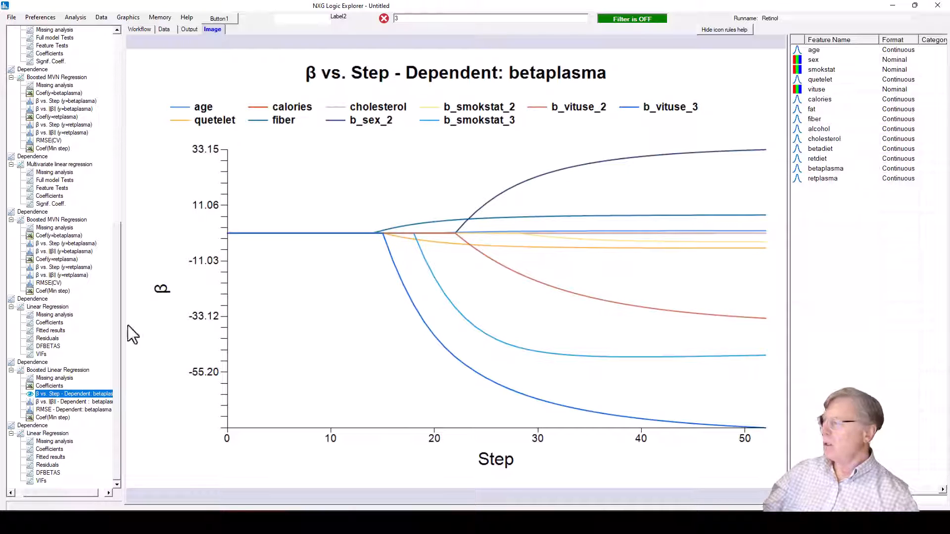
pyautogui.doubleClick(49, 418)
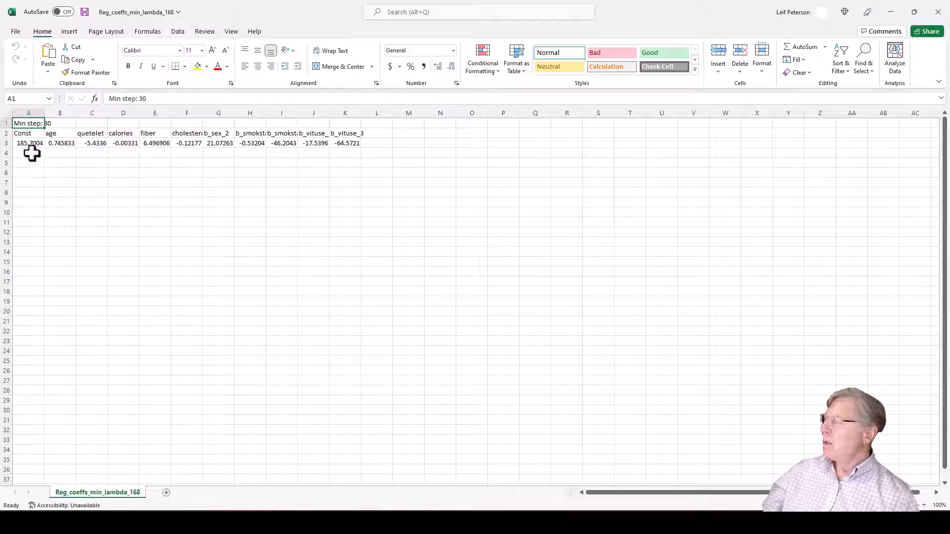
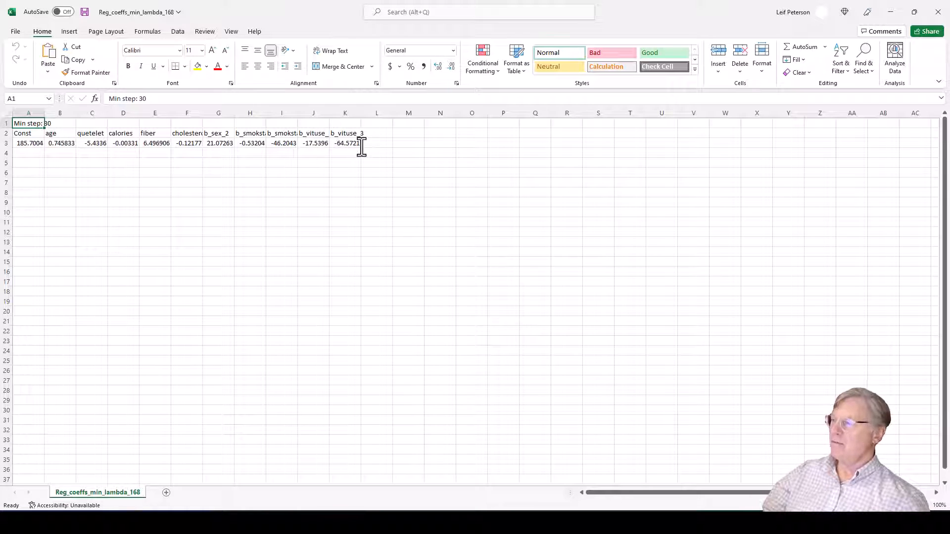
pyautogui.click(938, 11)
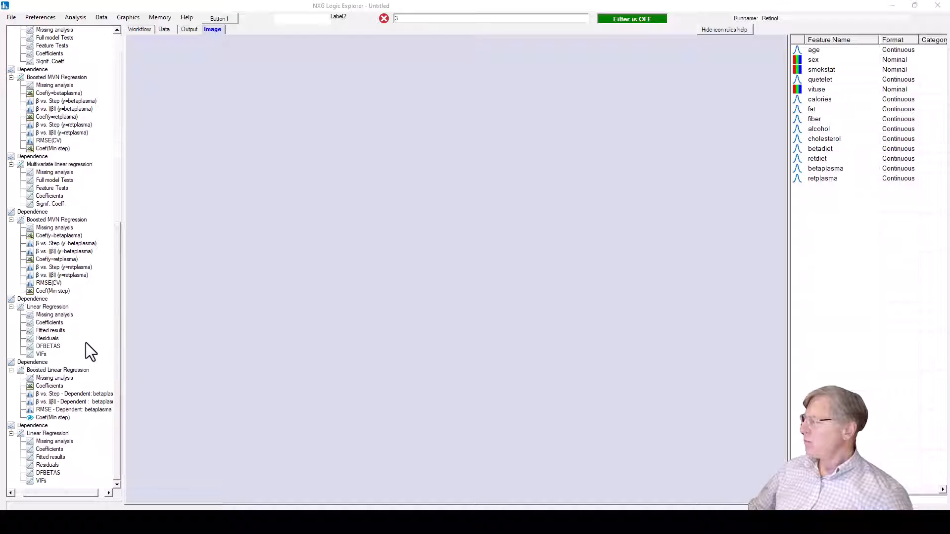
# Examine the full model tests and feature-specific hypothesis tests of the latest Multivariate linear regression run.
pyautogui.scroll(3, 84, 343)
pyautogui.scroll(-3, 82, 342)
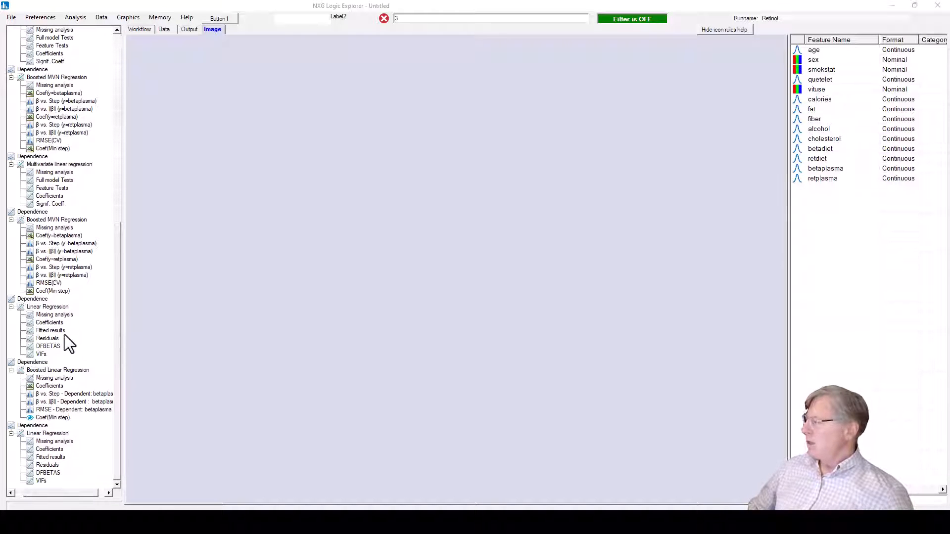
pyautogui.scroll(1, 75, 358)
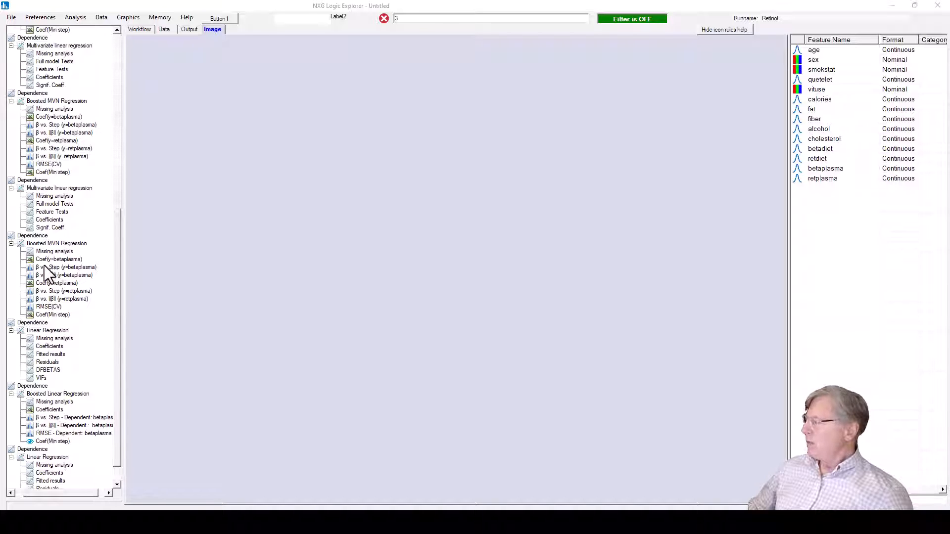
pyautogui.click(61, 205)
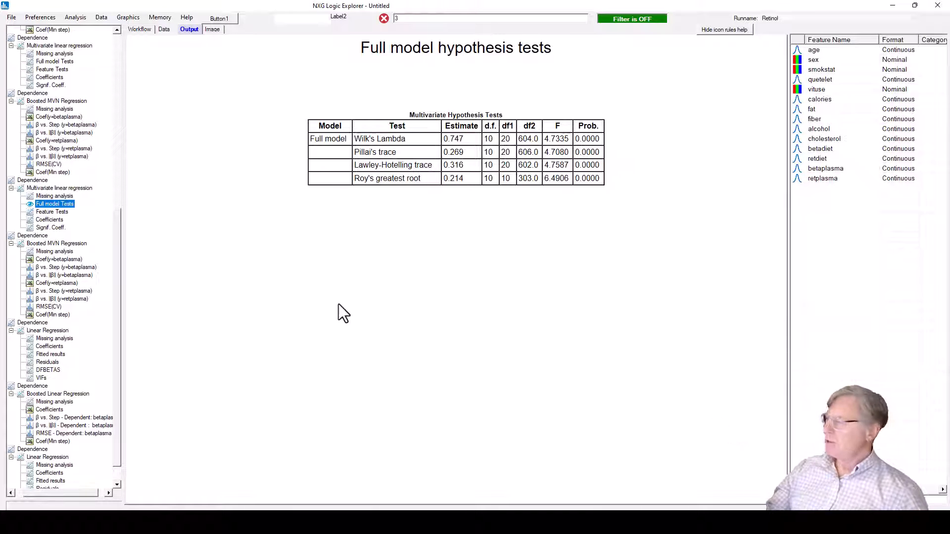
pyautogui.click(52, 212)
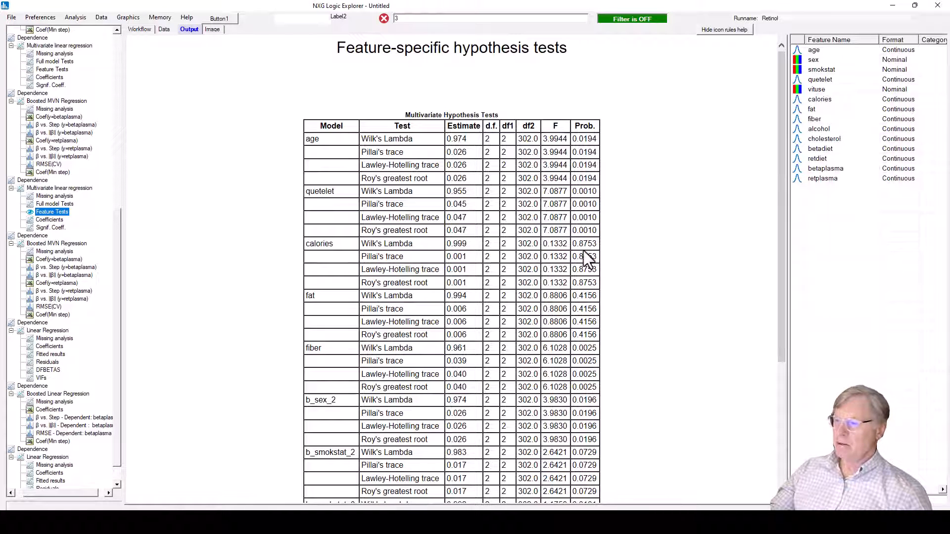
# Compare the multivariate regression coefficients for betaplasma and retplasma with the table of significant coefficients.
pyautogui.click(54, 220)
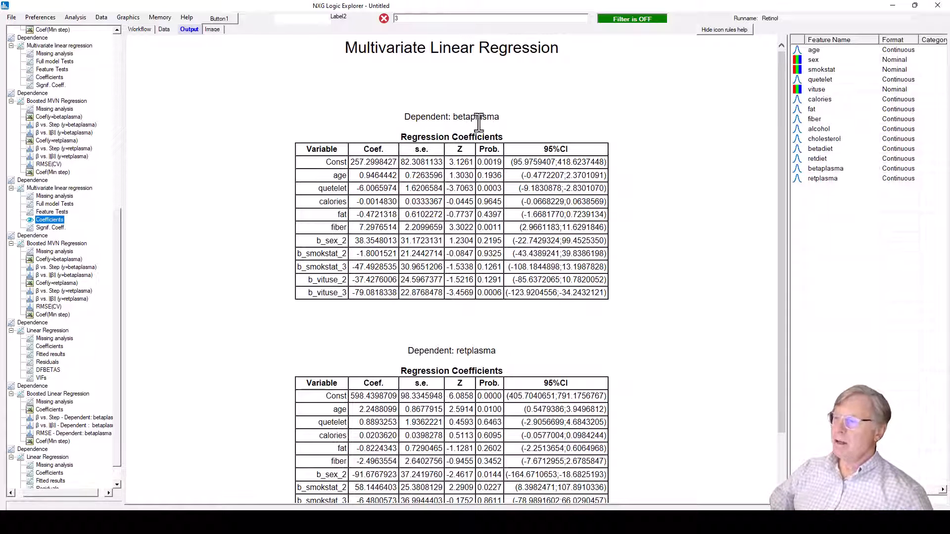
pyautogui.scroll(-2, 585, 162)
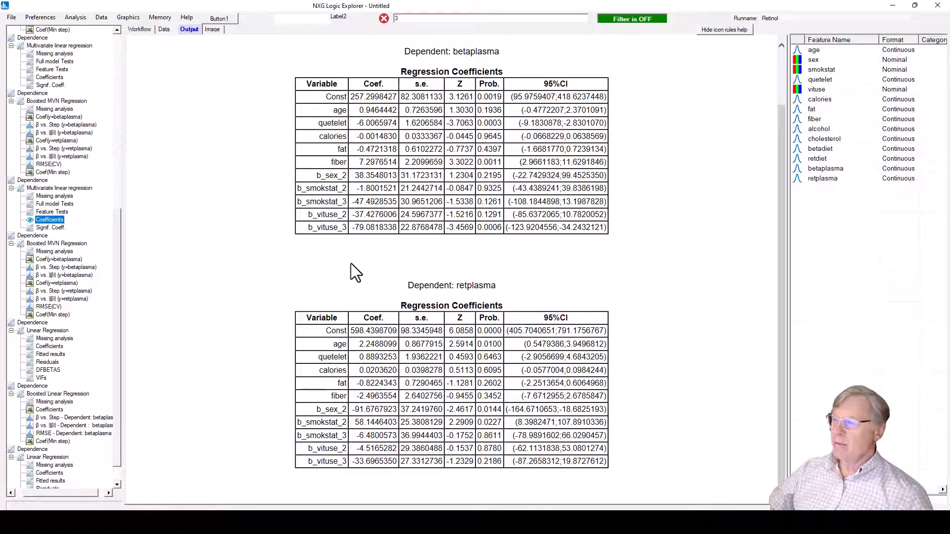
pyautogui.click(52, 227)
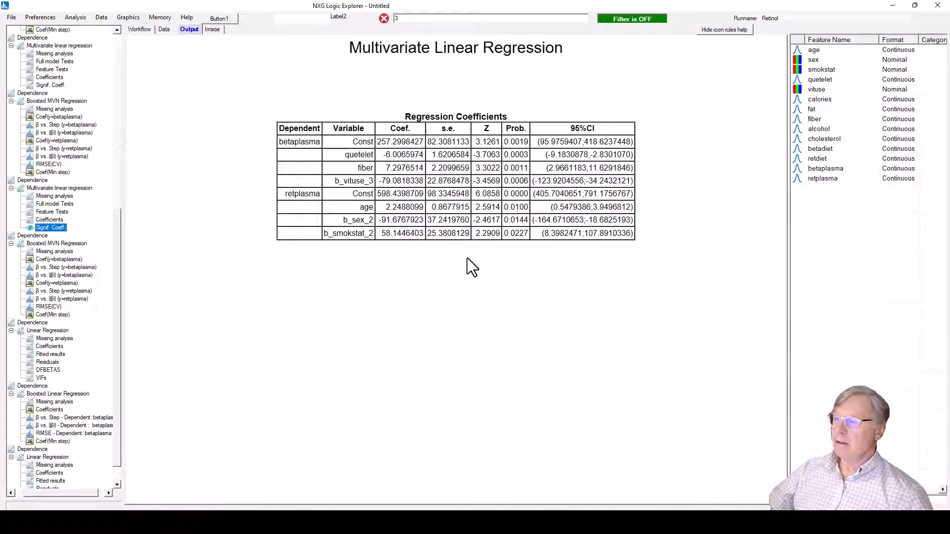
pyautogui.click(50, 221)
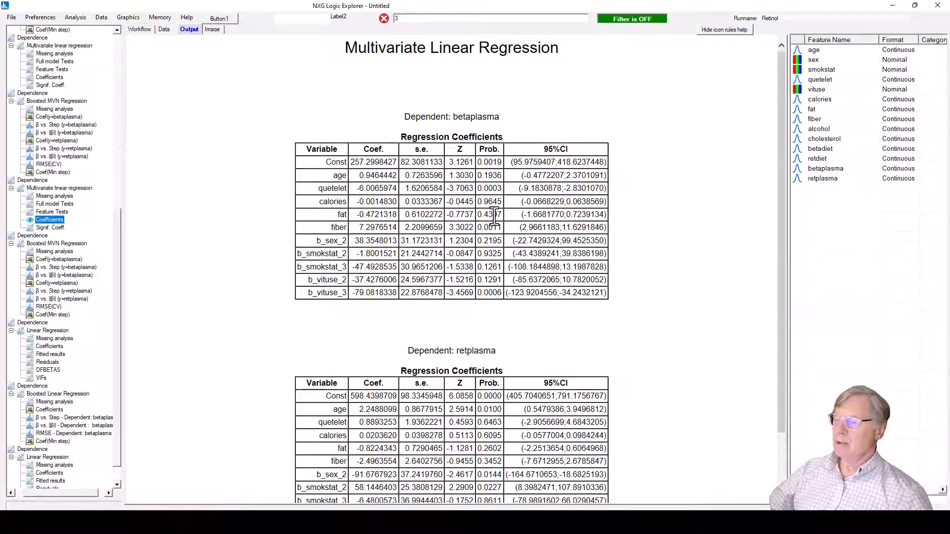
pyautogui.scroll(-1, 594, 336)
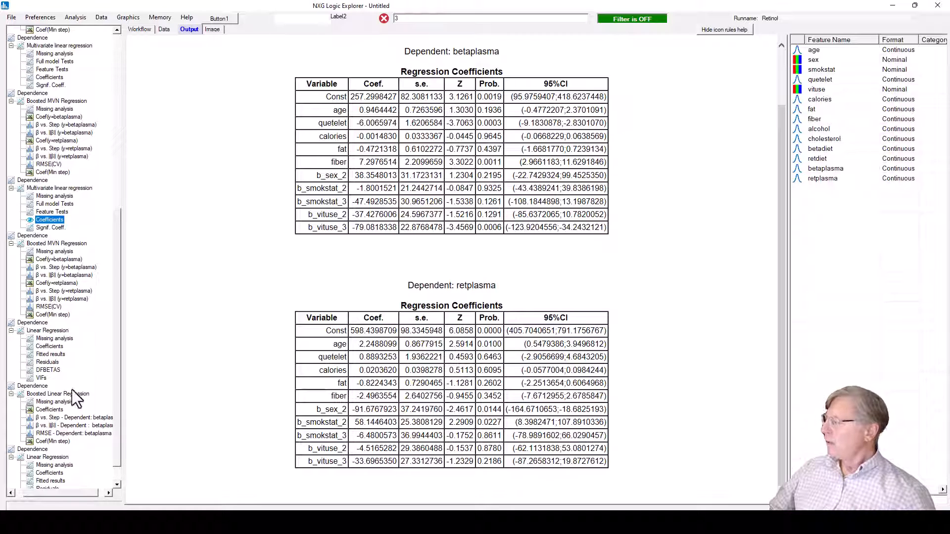
# Compare the latest Boosted MVN Regression's β vs. Step and β vs. ||β|| plots for betaplasma.
pyautogui.click(58, 268)
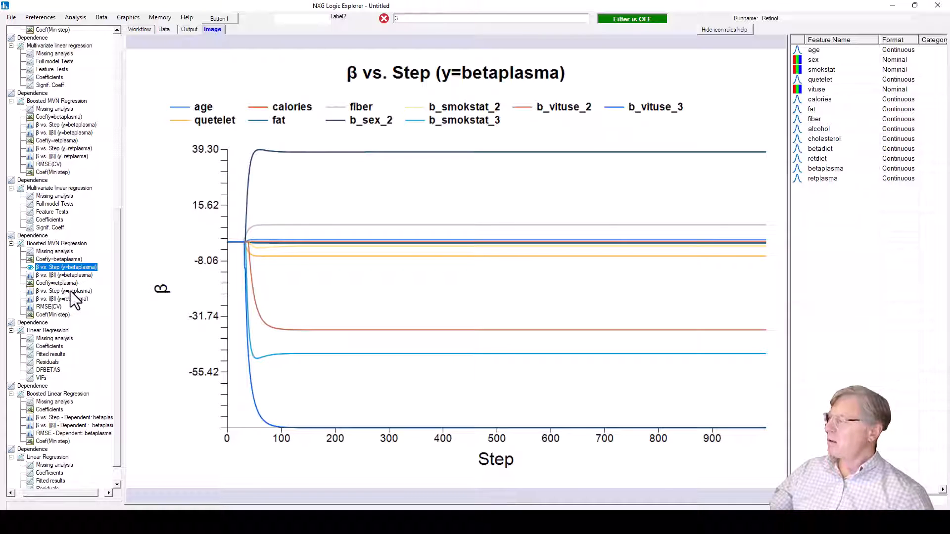
pyautogui.click(72, 276)
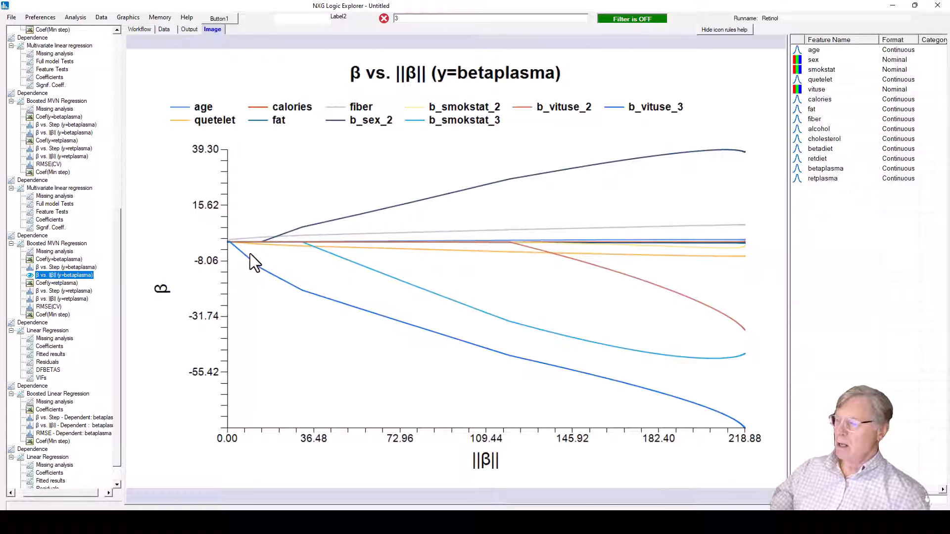
pyautogui.click(87, 267)
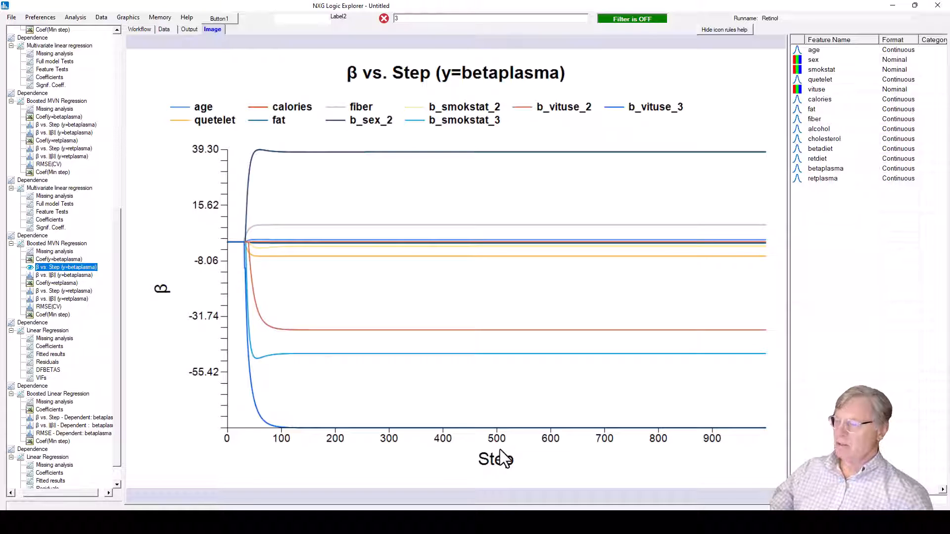
pyautogui.click(60, 274)
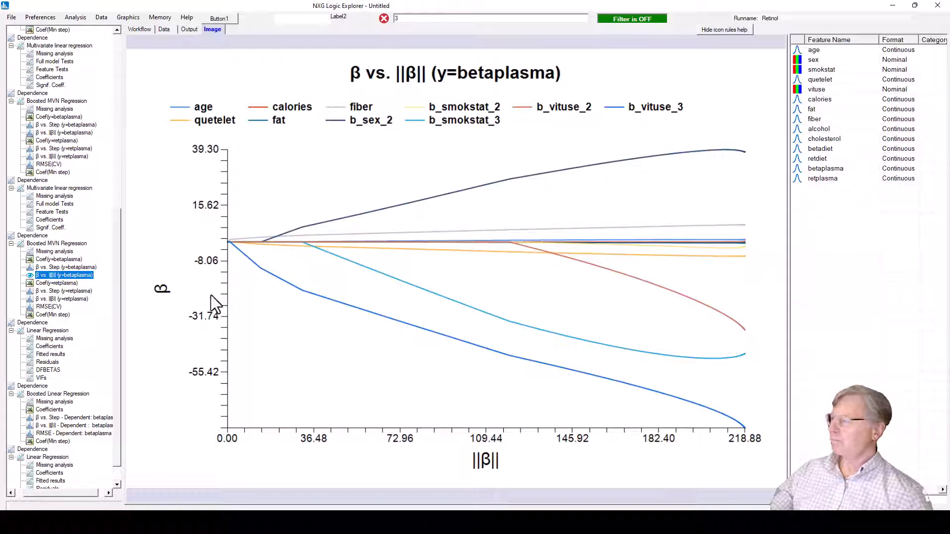
# View the boosted MVN β vs. Step and β vs. ||β|| plots for retplasma, comparing the latter with betaplasma's.
pyautogui.click(55, 291)
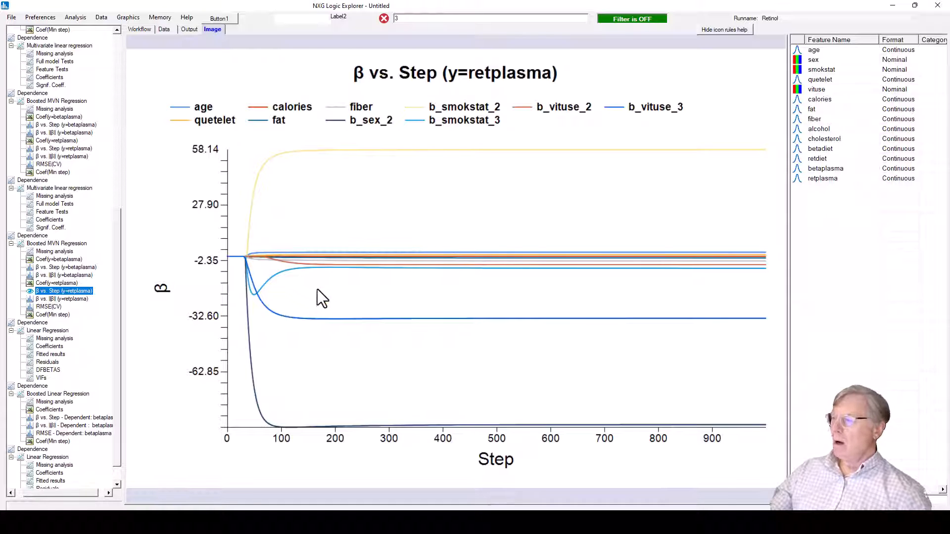
pyautogui.click(70, 300)
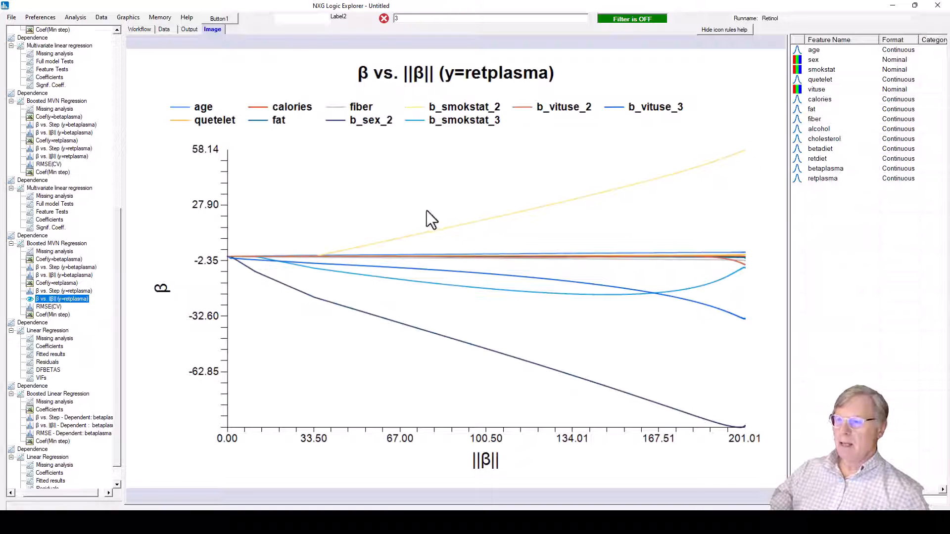
pyautogui.click(70, 275)
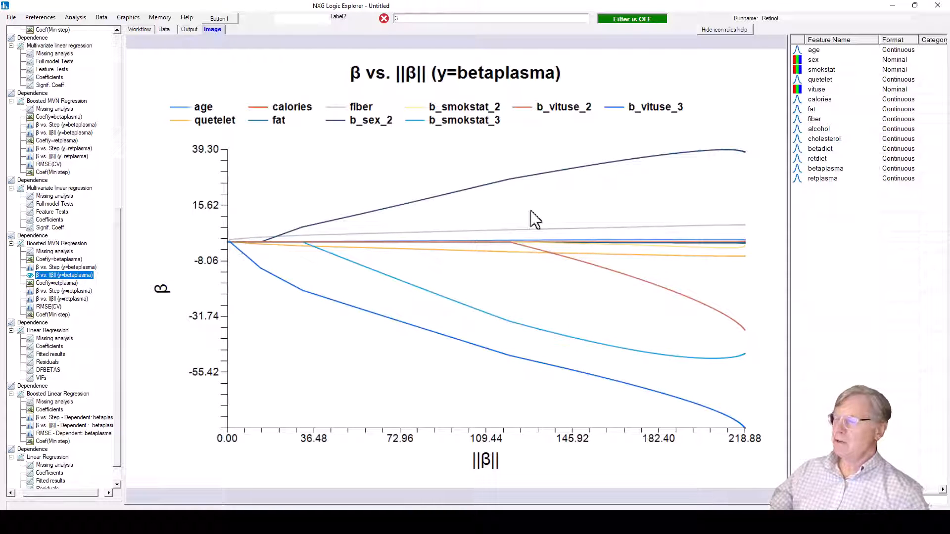
pyautogui.click(73, 299)
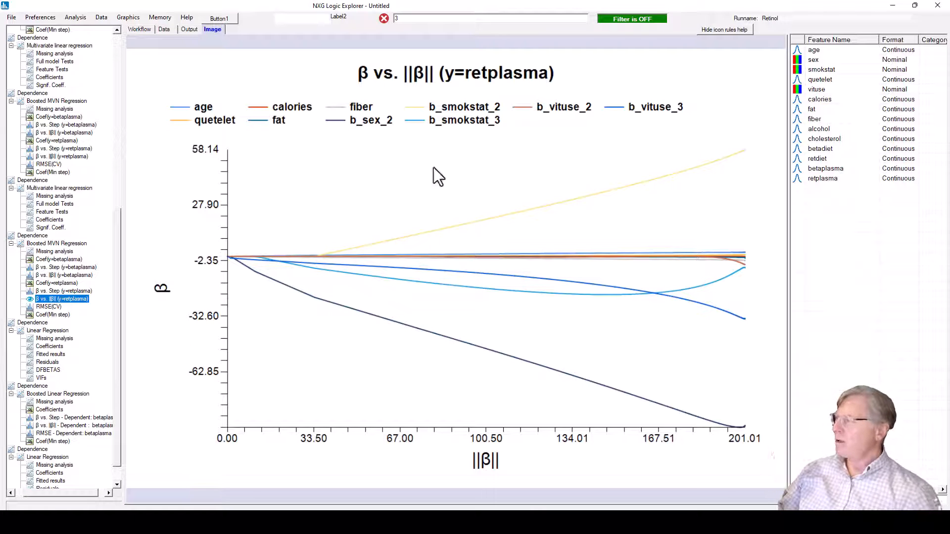
# Return to the workflow and move the Linear reg, BoostedLinReg, MVN reg and BoostedMVNReg nodes closer to their select nodes.
pyautogui.click(130, 29)
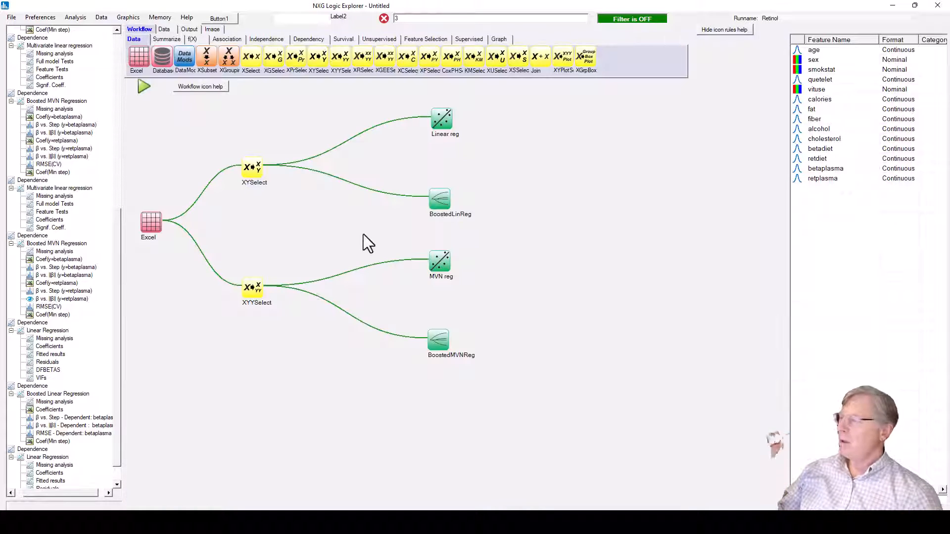
pyautogui.moveTo(443, 118); pyautogui.dragTo(383, 120)
pyautogui.moveTo(449, 198); pyautogui.dragTo(387, 221)
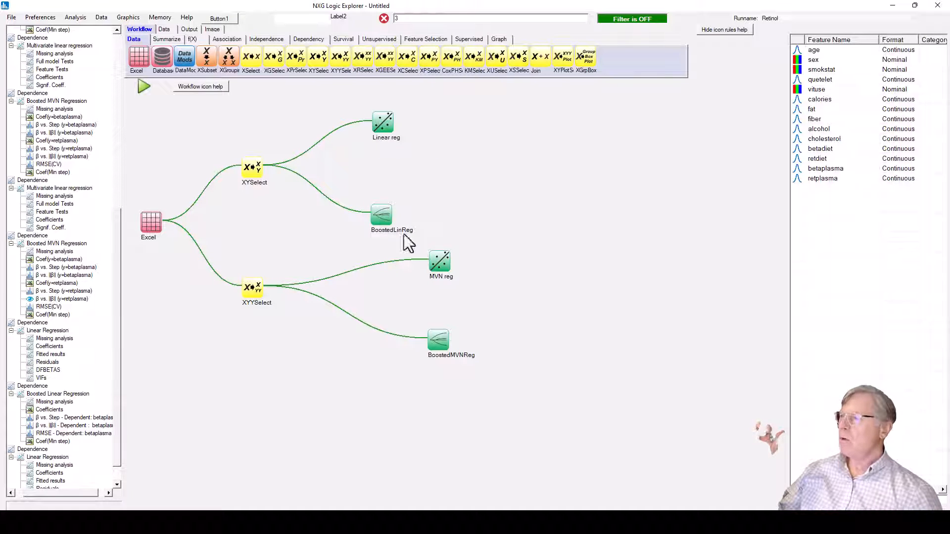
pyautogui.moveTo(444, 275); pyautogui.dragTo(384, 280)
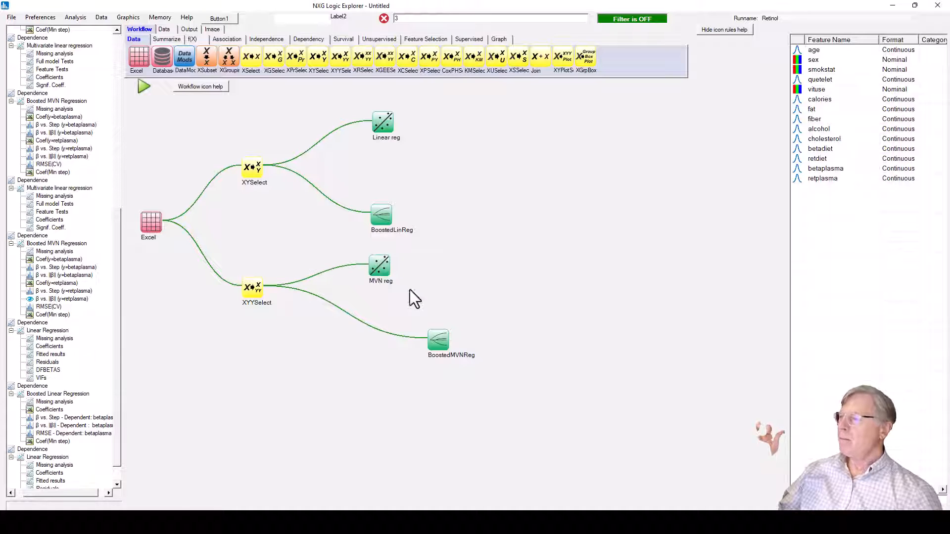
pyautogui.moveTo(442, 354); pyautogui.dragTo(383, 365)
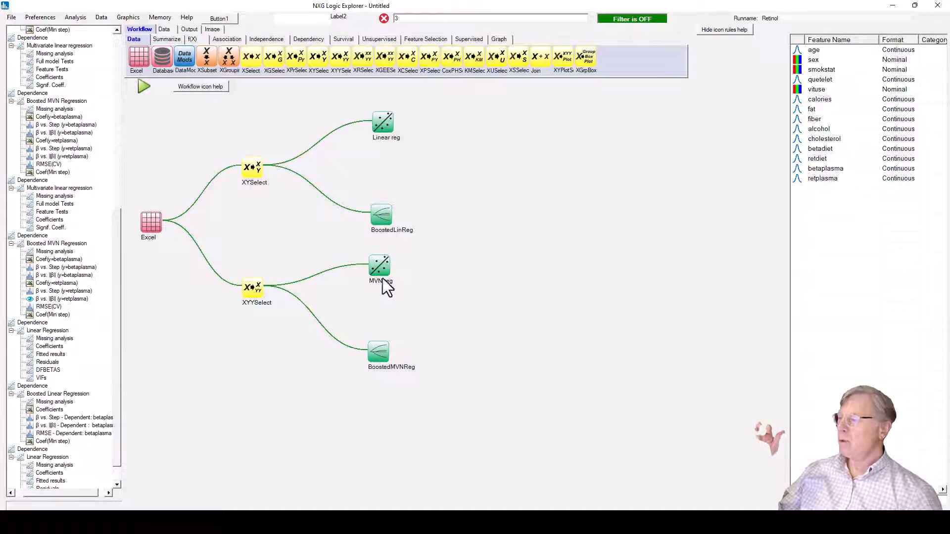
# Fine-tune the spacing and vertical alignment of the four regression nodes and shift the XYYSelect node slightly down.
pyautogui.moveTo(381, 269); pyautogui.dragTo(381, 268)
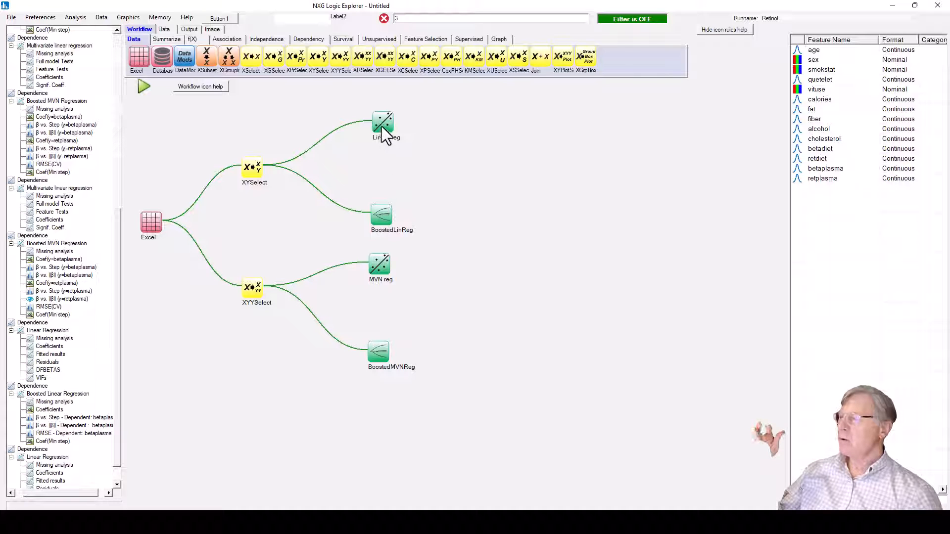
pyautogui.moveTo(382, 126); pyautogui.dragTo(382, 123)
pyautogui.moveTo(382, 212); pyautogui.dragTo(381, 212)
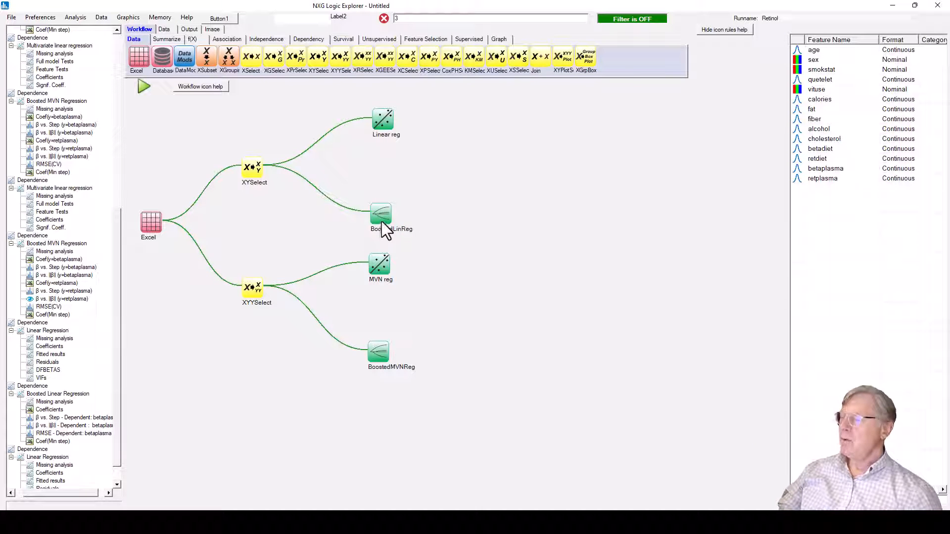
pyautogui.moveTo(379, 266); pyautogui.dragTo(379, 260)
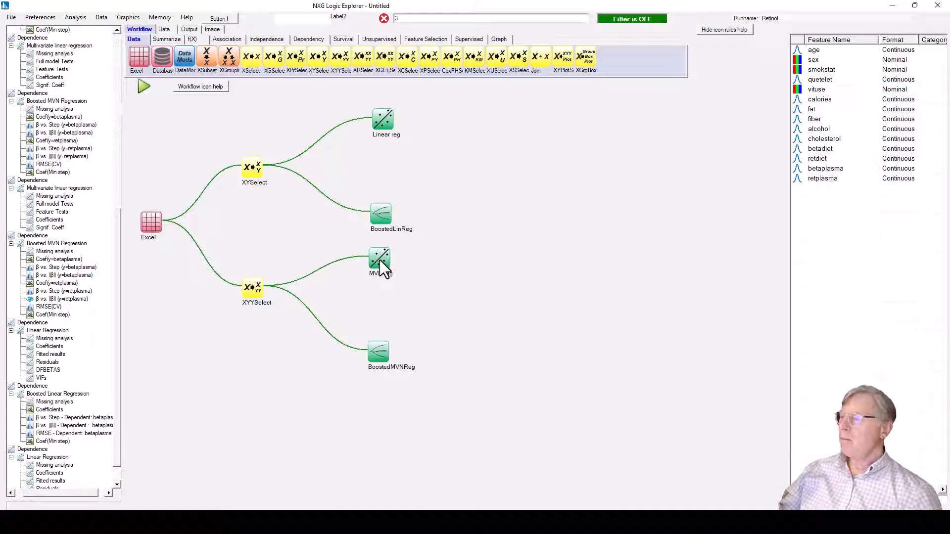
pyautogui.moveTo(378, 215)
pyautogui.mouseDown()
pyautogui.moveTo(369, 211)
pyautogui.moveTo(379, 212)
pyautogui.mouseUp()
pyautogui.moveTo(260, 292); pyautogui.dragTo(259, 302)
pyautogui.moveTo(387, 256); pyautogui.dragTo(387, 260)
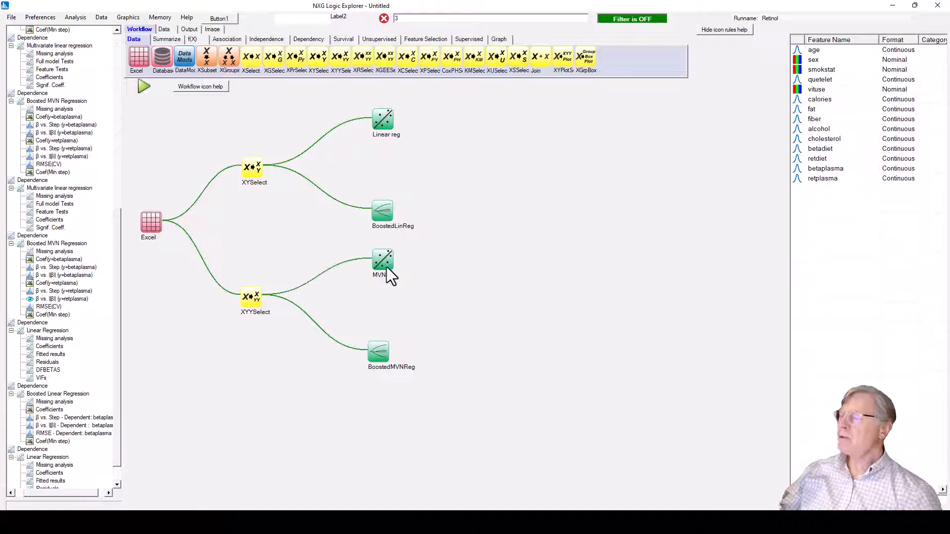
pyautogui.moveTo(379, 351); pyautogui.dragTo(383, 343)
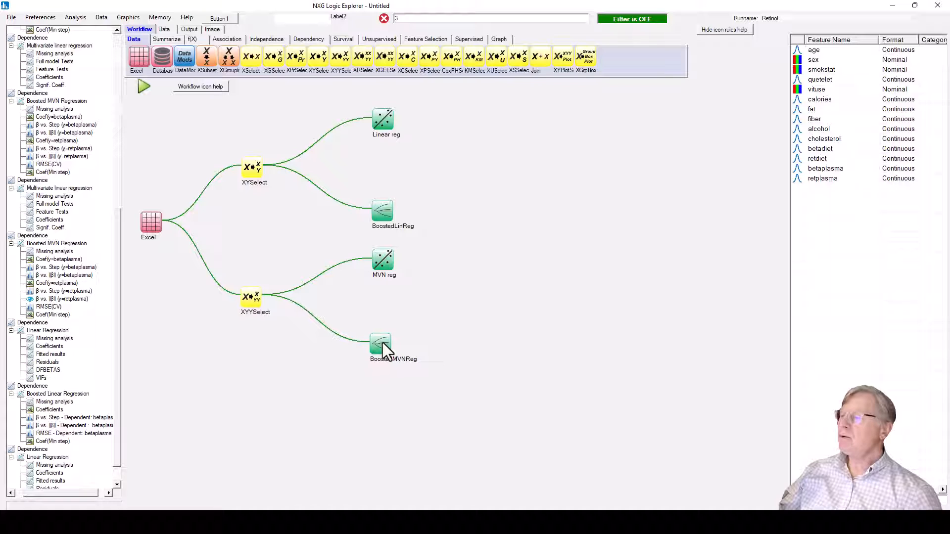